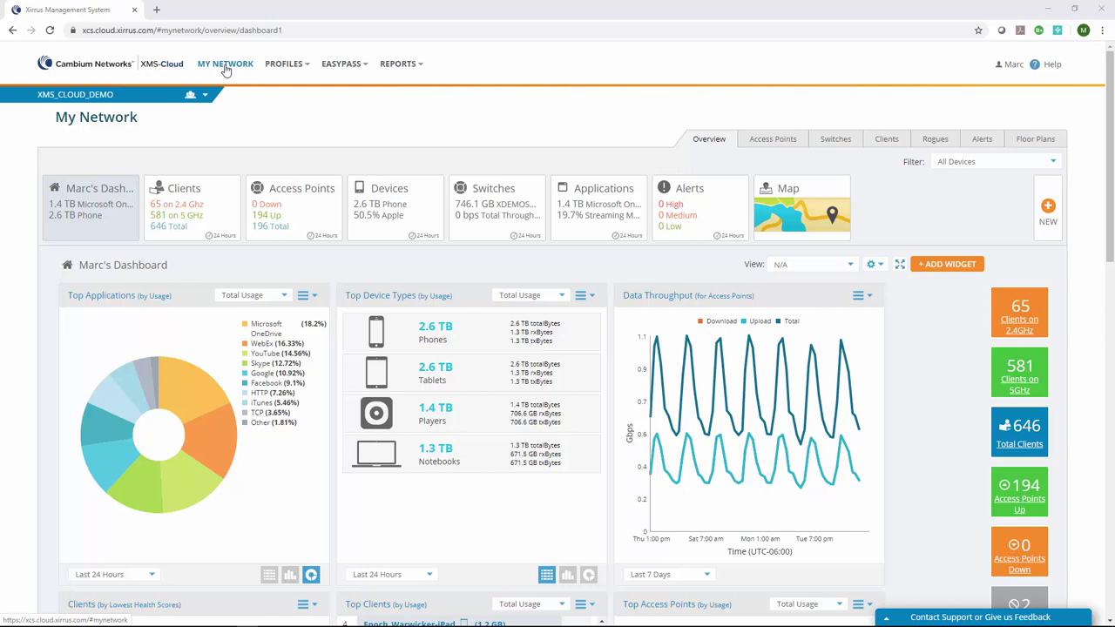
# - Browse the configuration profiles list, then return to the My Network dashboard
pyautogui.moveTo(272, 69)
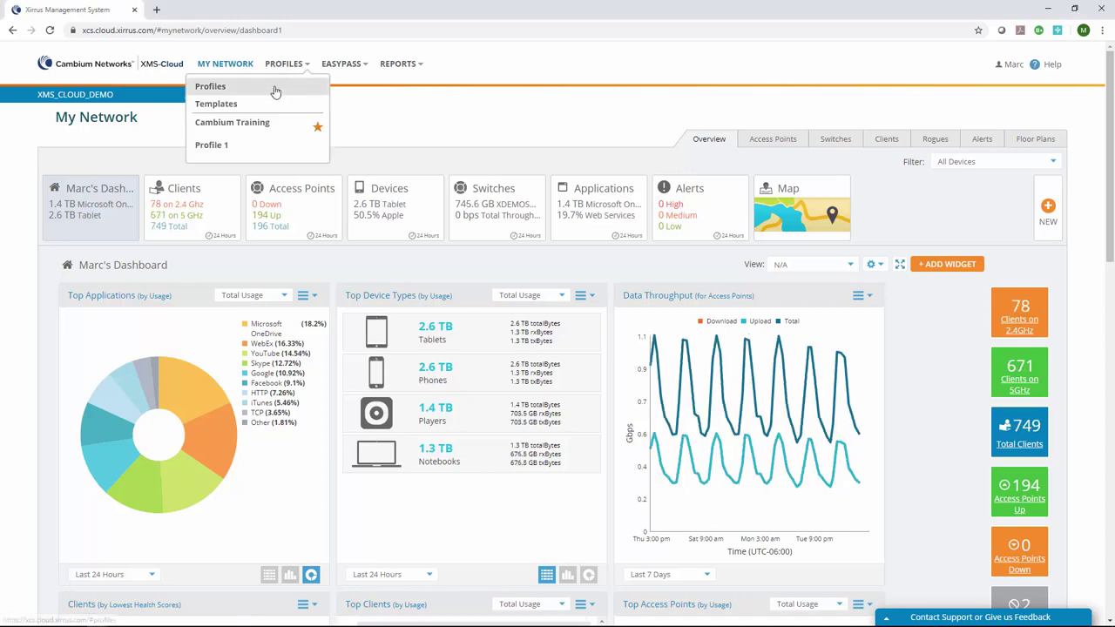
pyautogui.click(276, 91)
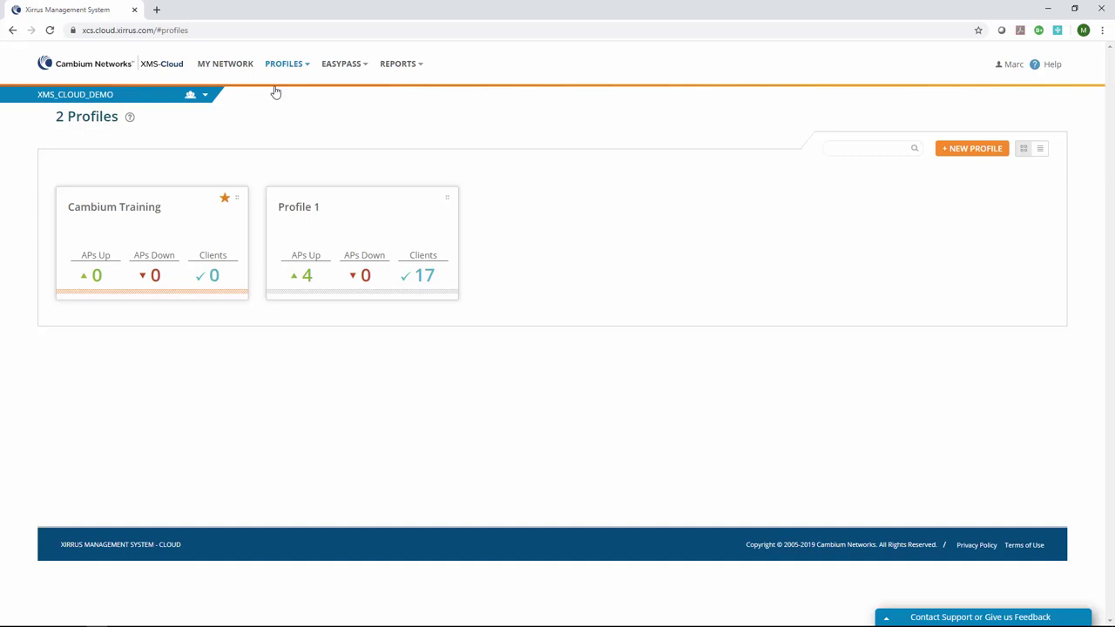
pyautogui.click(239, 69)
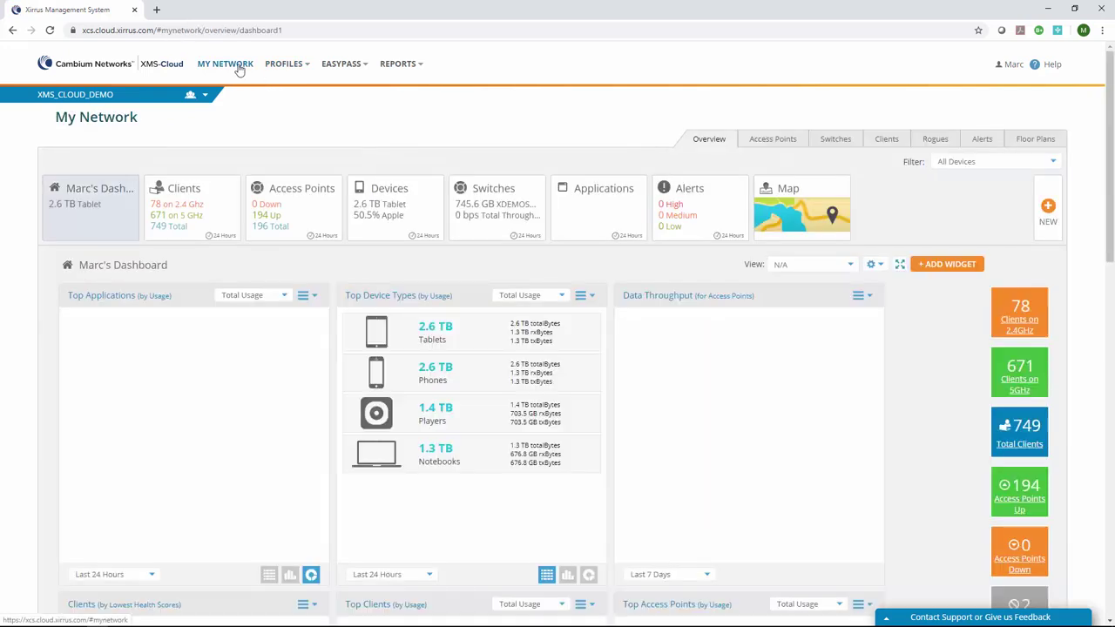
# - Preview the EasyPass new-portal chooser without creating one, then list all saved reports
pyautogui.click(340, 68)
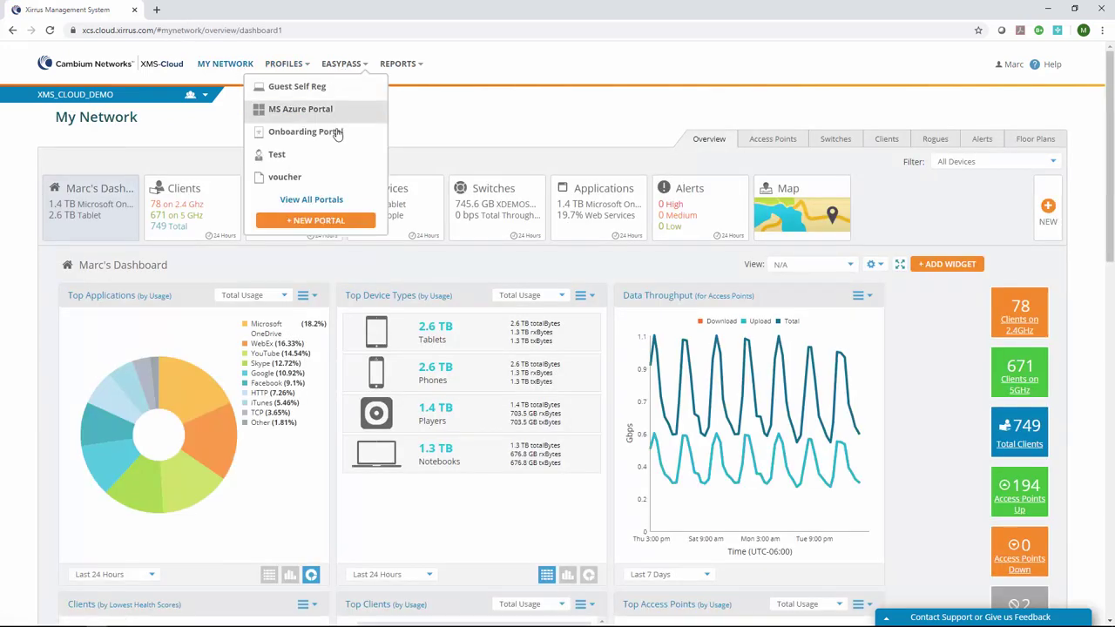
pyautogui.click(325, 222)
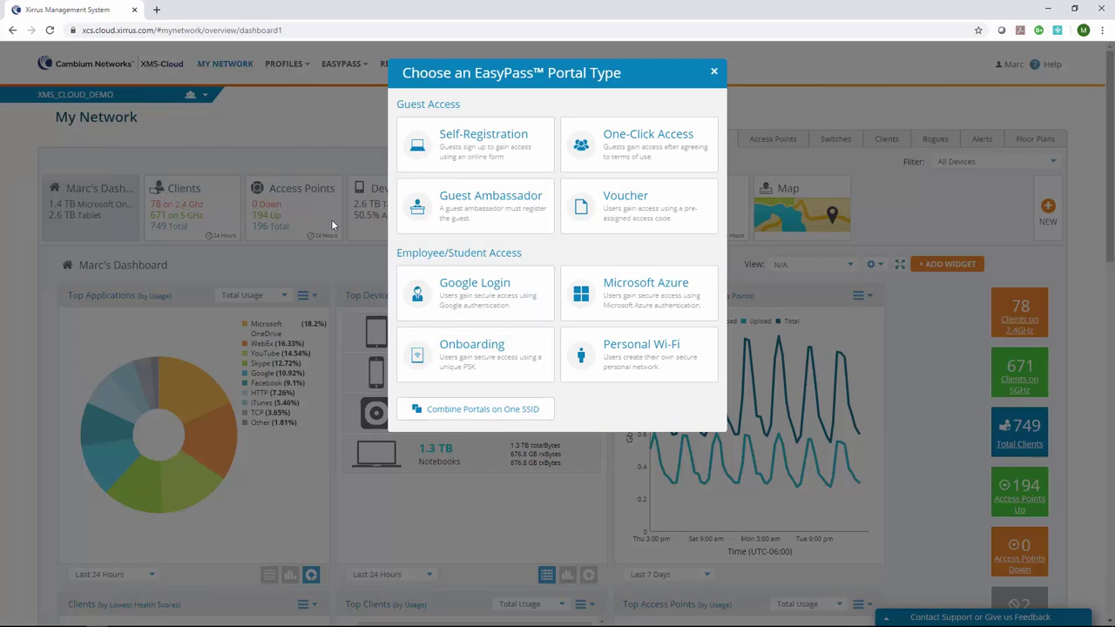
pyautogui.click(714, 74)
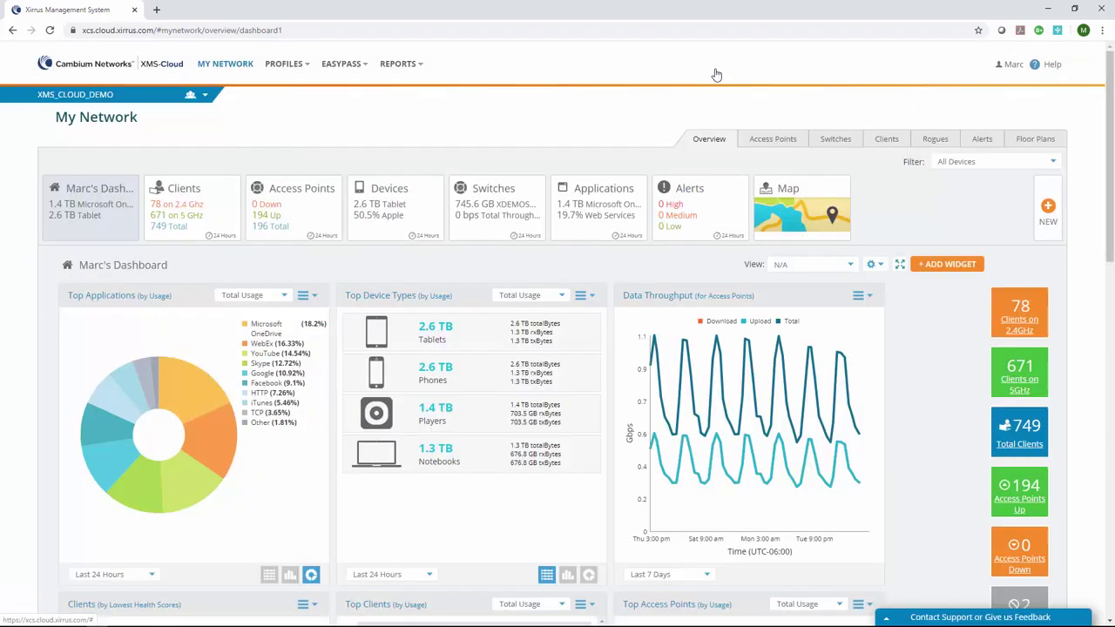
pyautogui.click(398, 65)
pyautogui.click(357, 165)
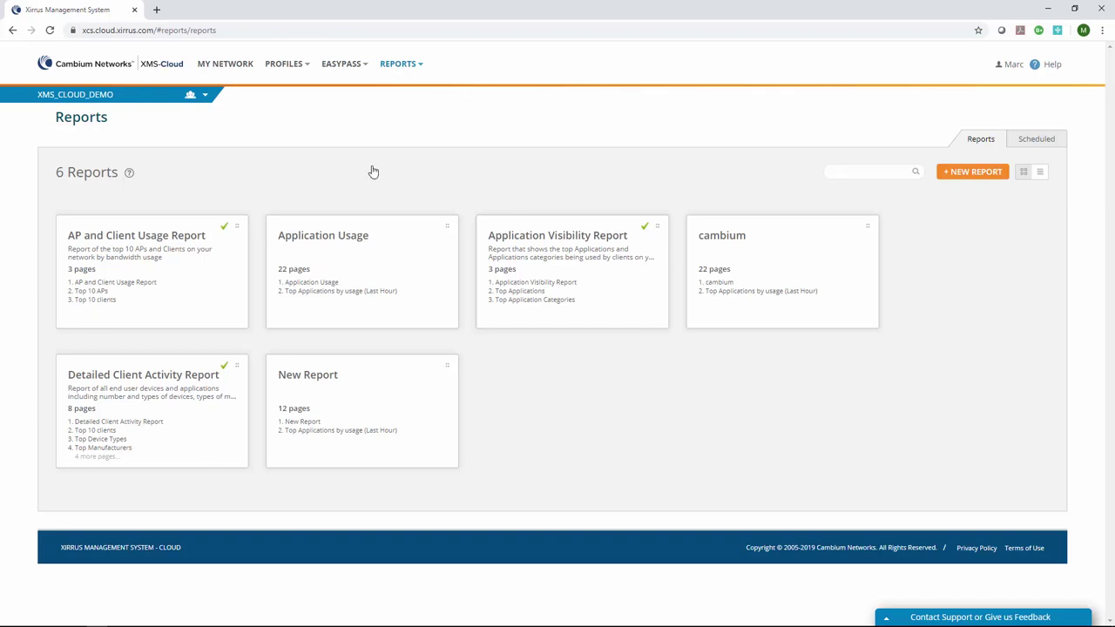
# - Return to the My Network dashboard, now showing 1049 clients and 194 access points up
pyautogui.click(234, 70)
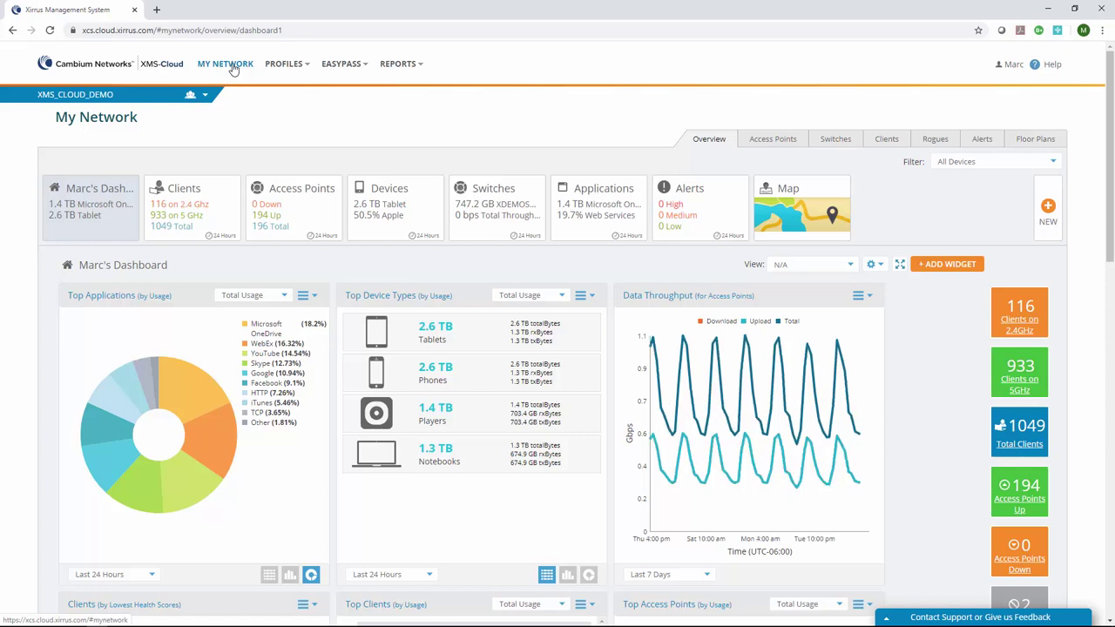
# - Create a new profile named AcmeCorpProfile and view its empty SSID list
pyautogui.click(285, 67)
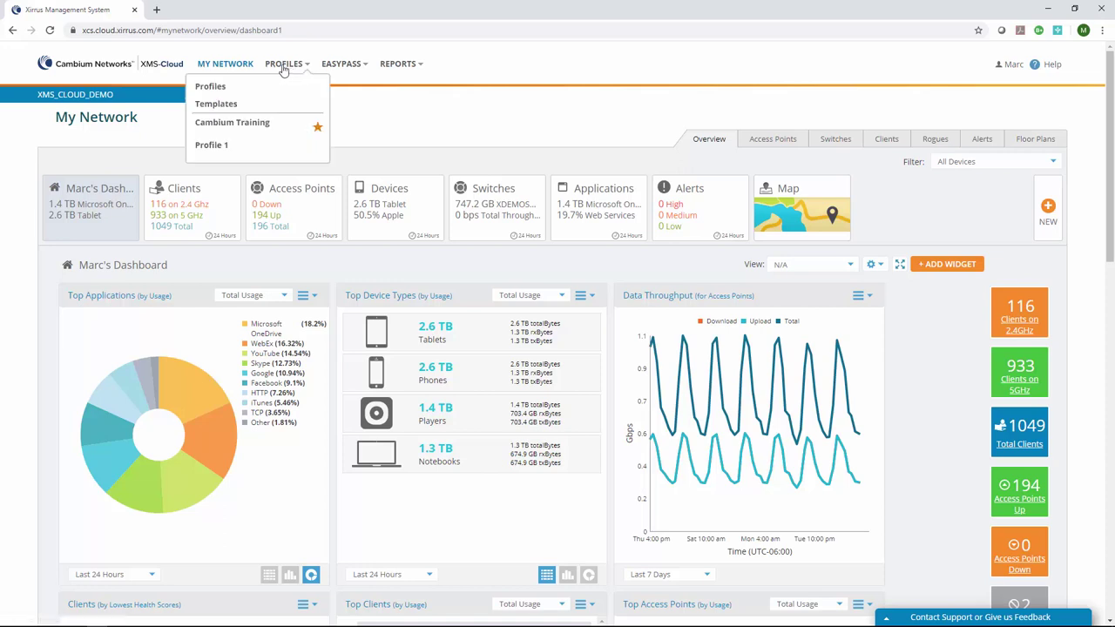
pyautogui.click(239, 88)
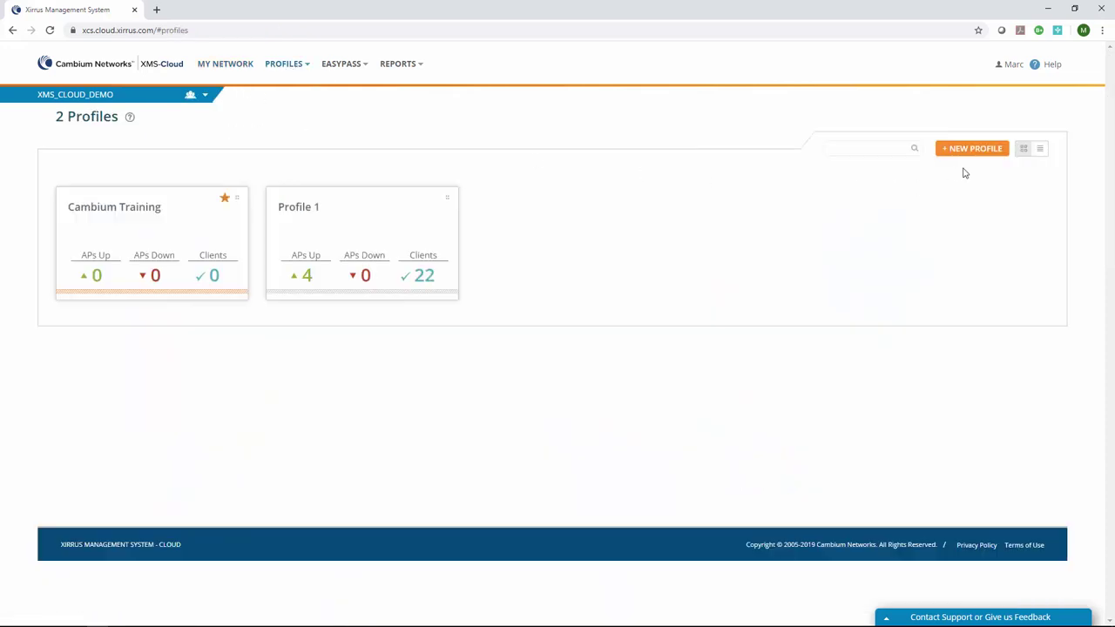
pyautogui.click(974, 149)
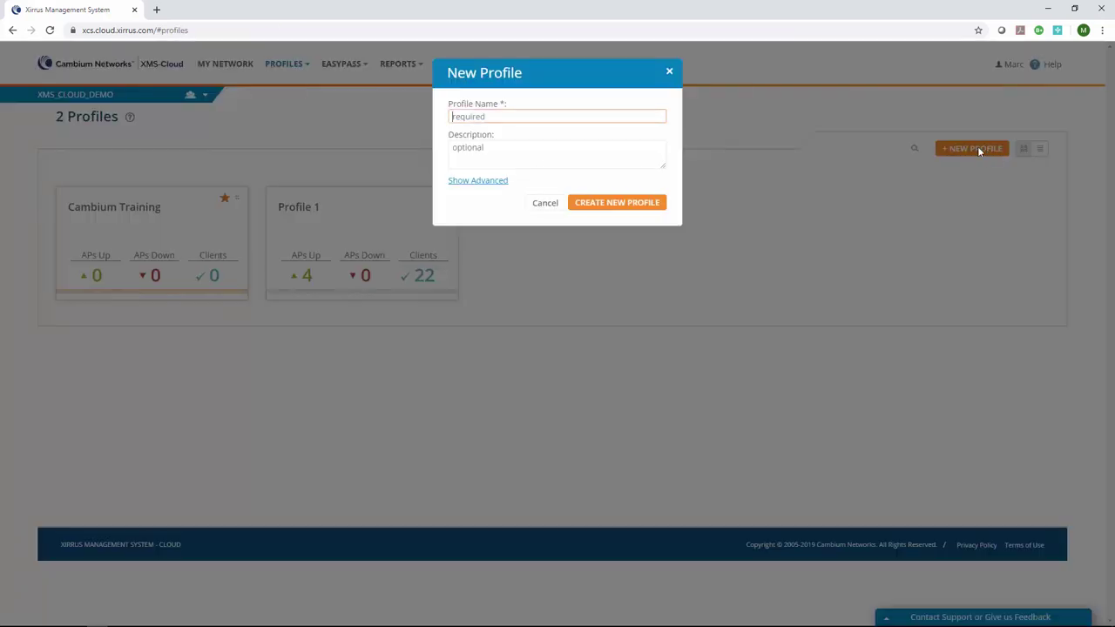
pyautogui.write('AcmeCorpProfile')
pyautogui.click(639, 204)
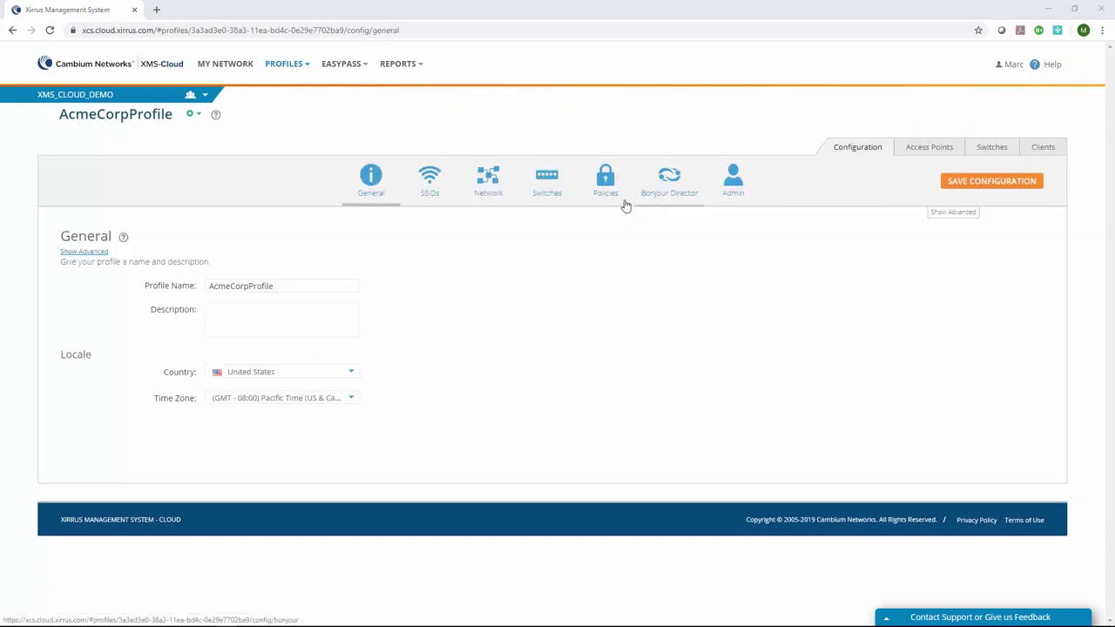
pyautogui.click(427, 183)
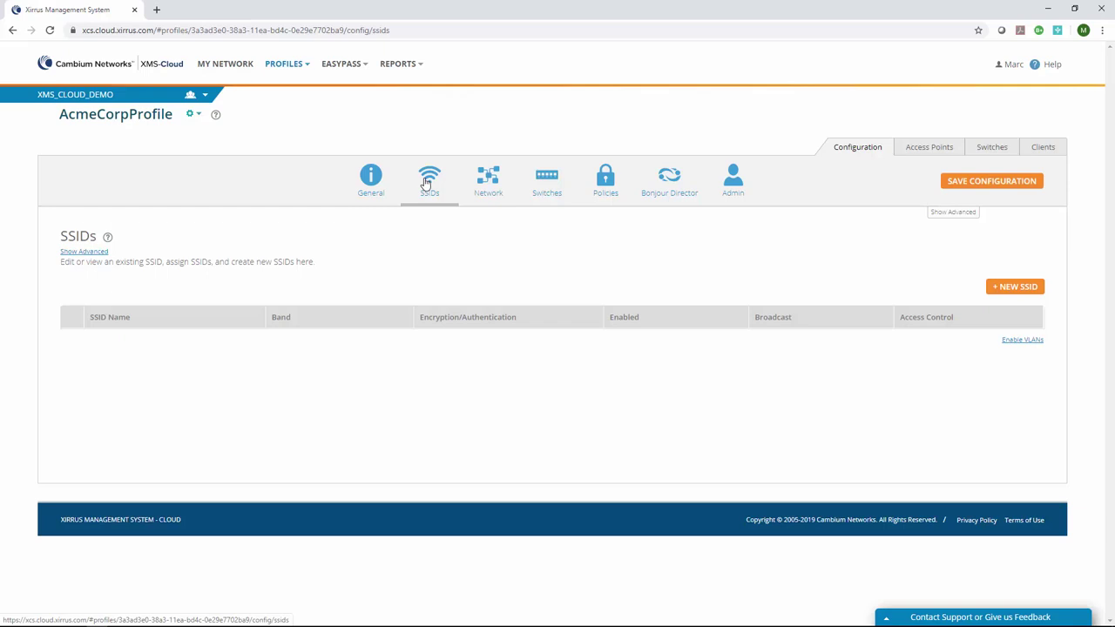
# - Add an open 'Acme Guest' SSID with VLANs enabled and primary VLAN 100
pyautogui.click(996, 287)
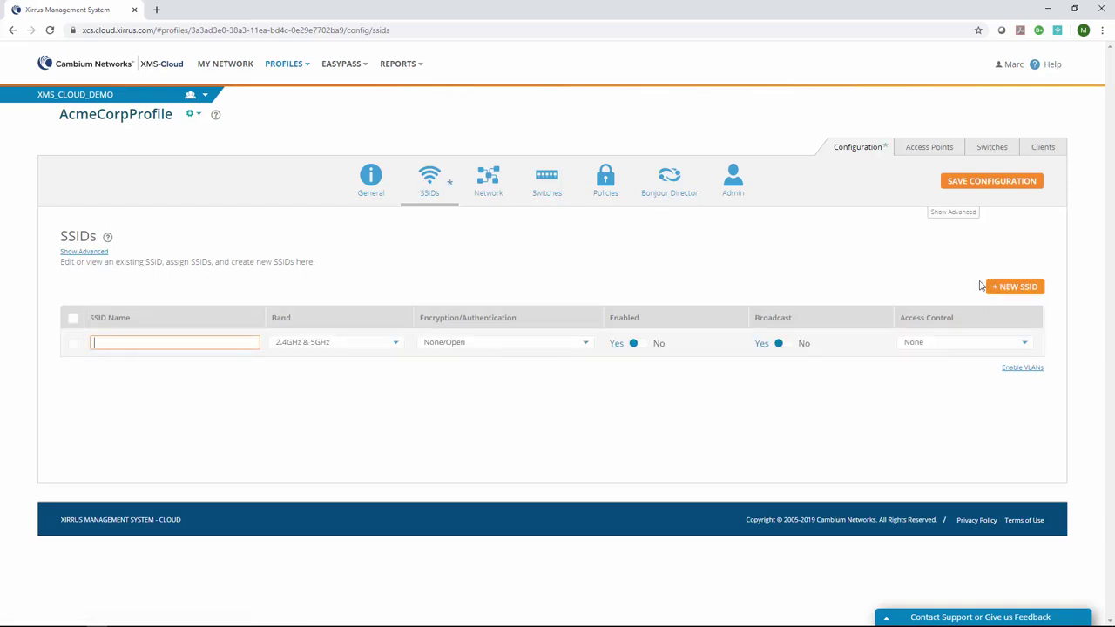
pyautogui.write('Acme Guest')
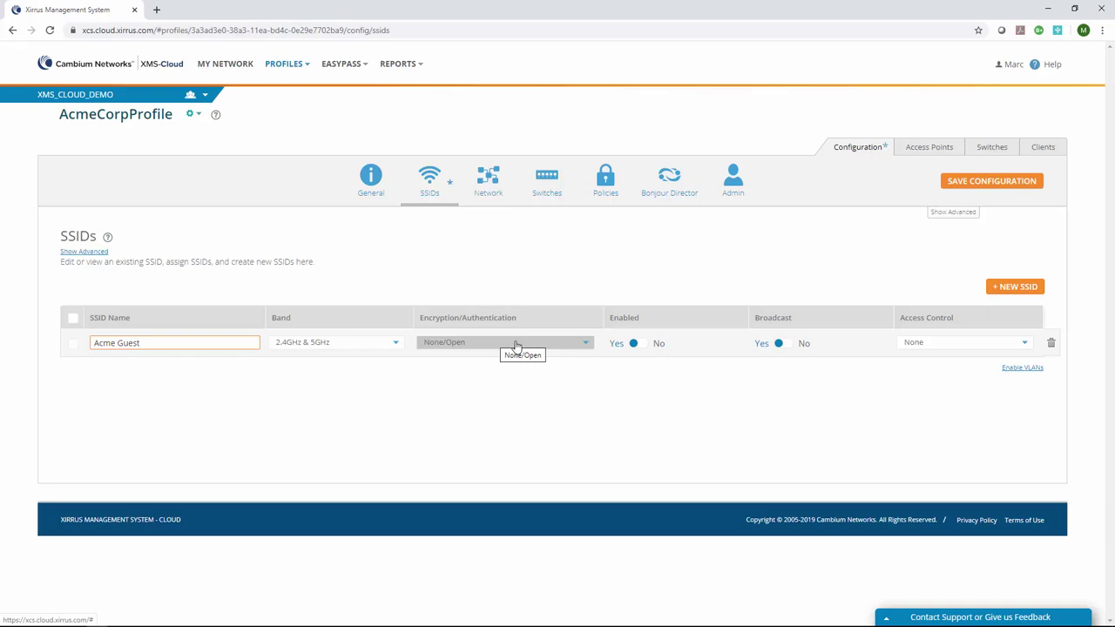
pyautogui.click(1021, 368)
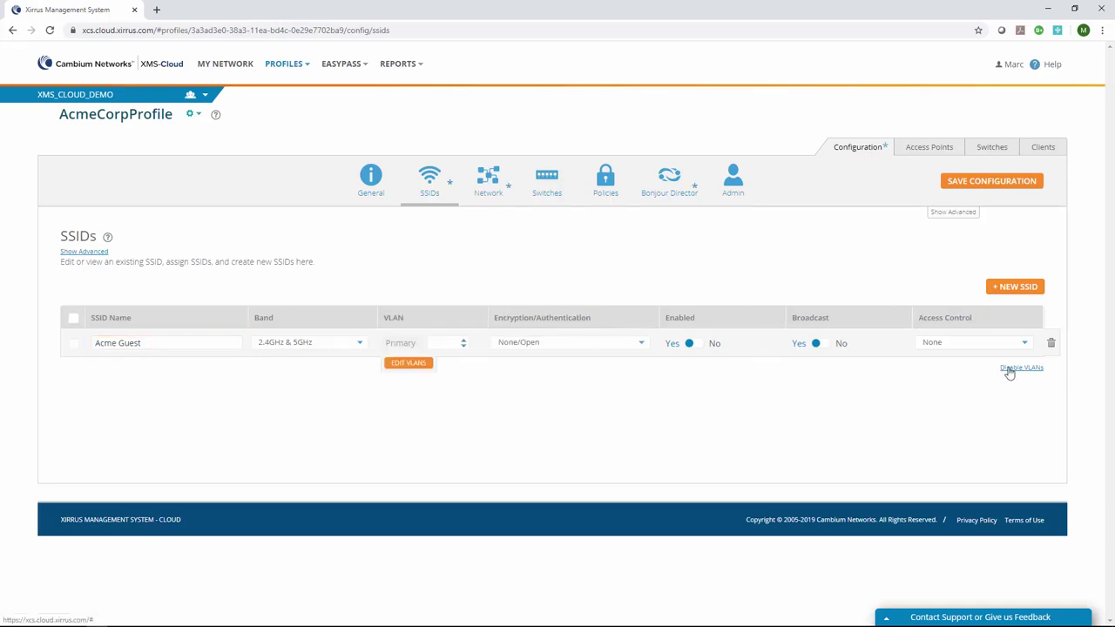
pyautogui.click(419, 365)
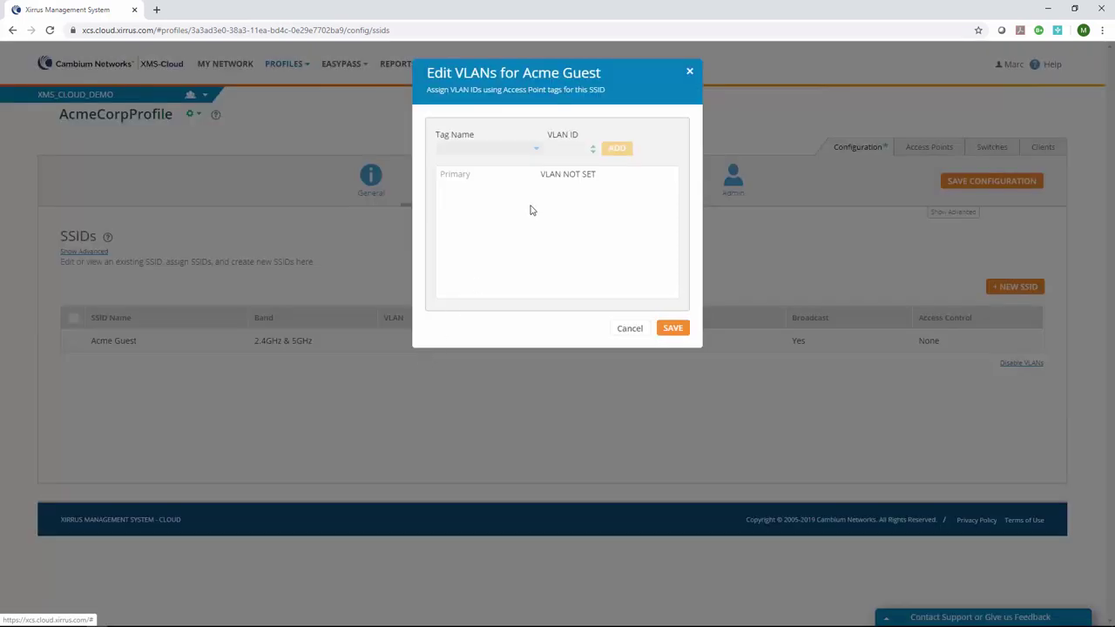
pyautogui.click(552, 180)
pyautogui.write('100')
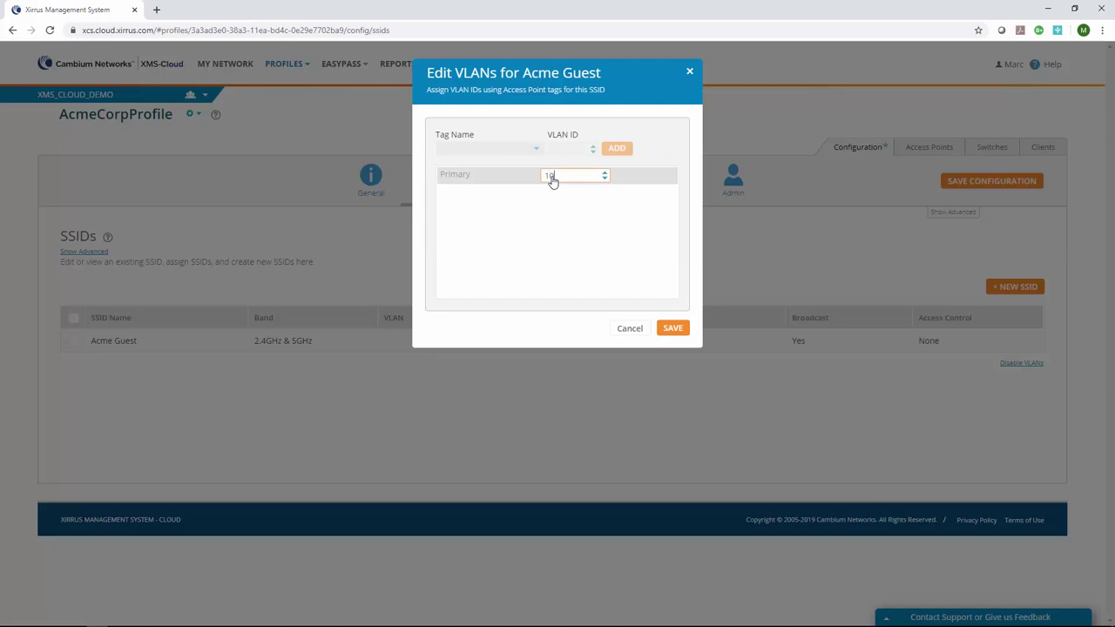
pyautogui.click(673, 328)
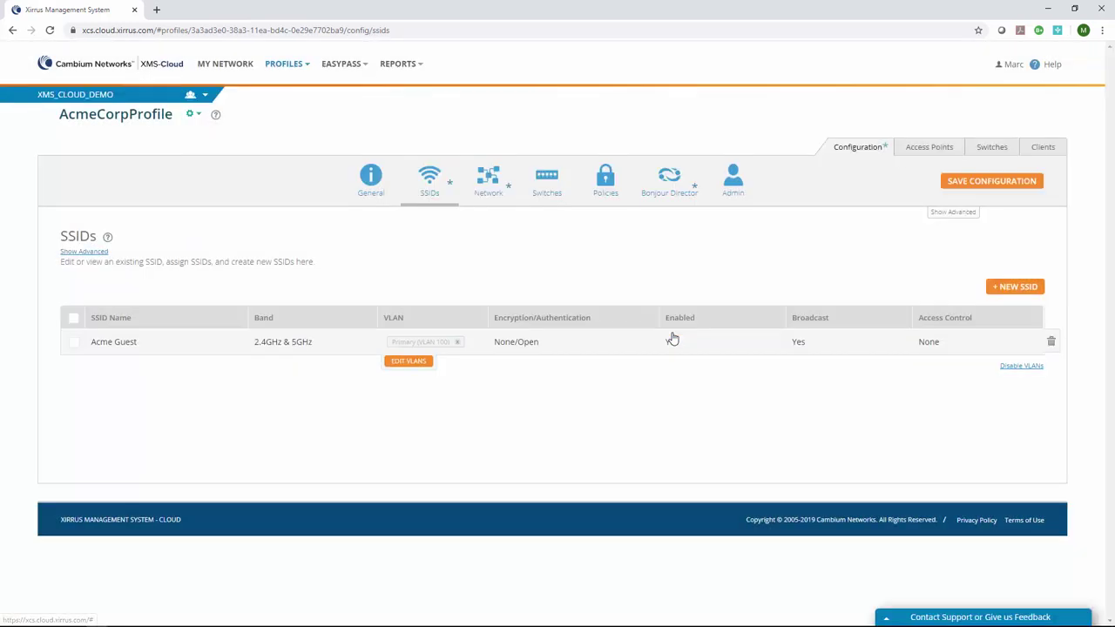
# - Add an 'Acme Corp' SSID with primary VLAN 110 and bring up its encryption choices
pyautogui.click(1028, 295)
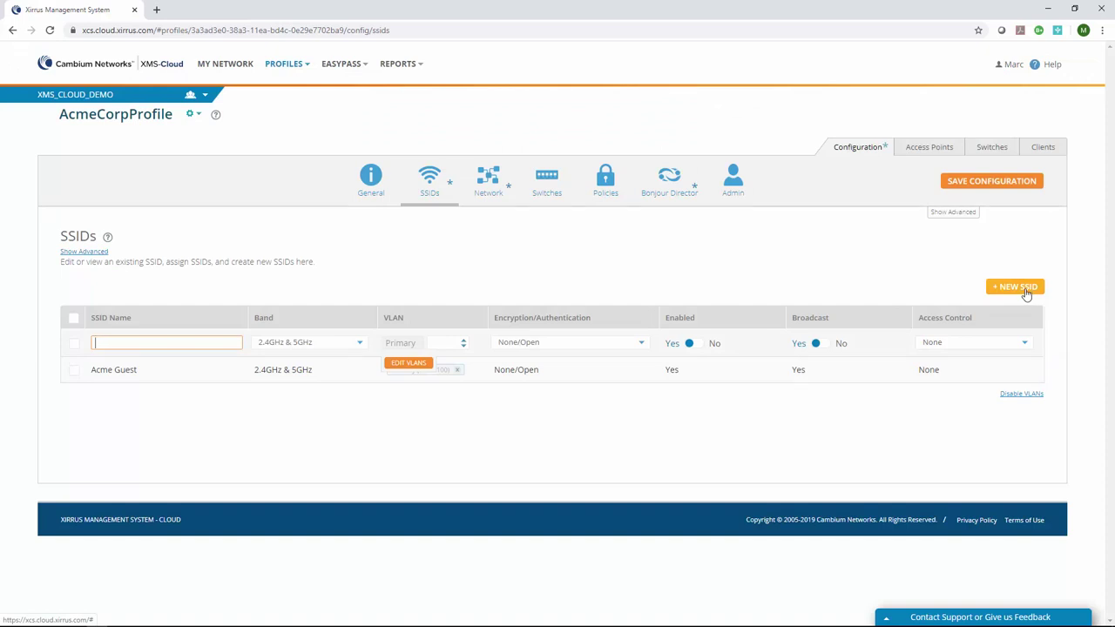
pyautogui.write('Acme Corp')
pyautogui.click(422, 364)
pyautogui.click(581, 176)
pyautogui.write('11')
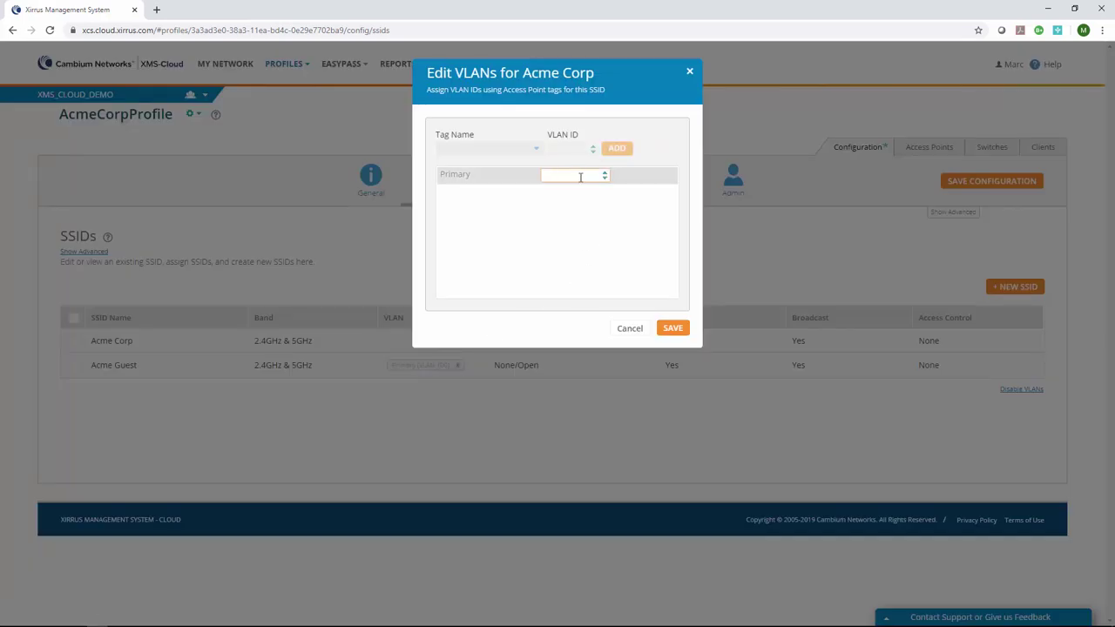
pyautogui.write('0')
pyautogui.click(672, 327)
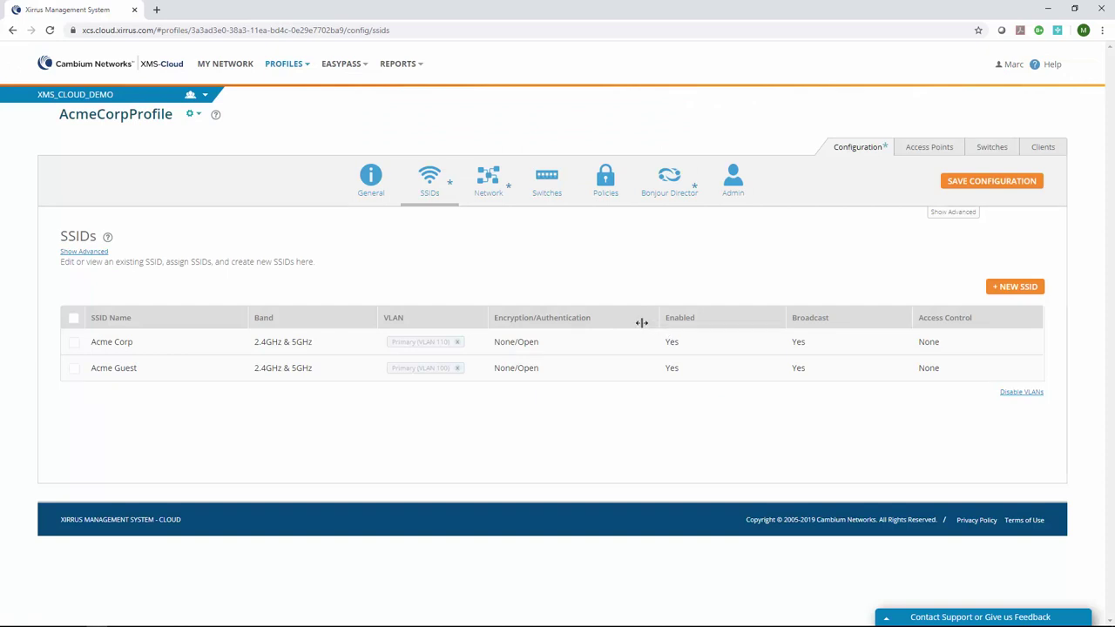
pyautogui.click(568, 345)
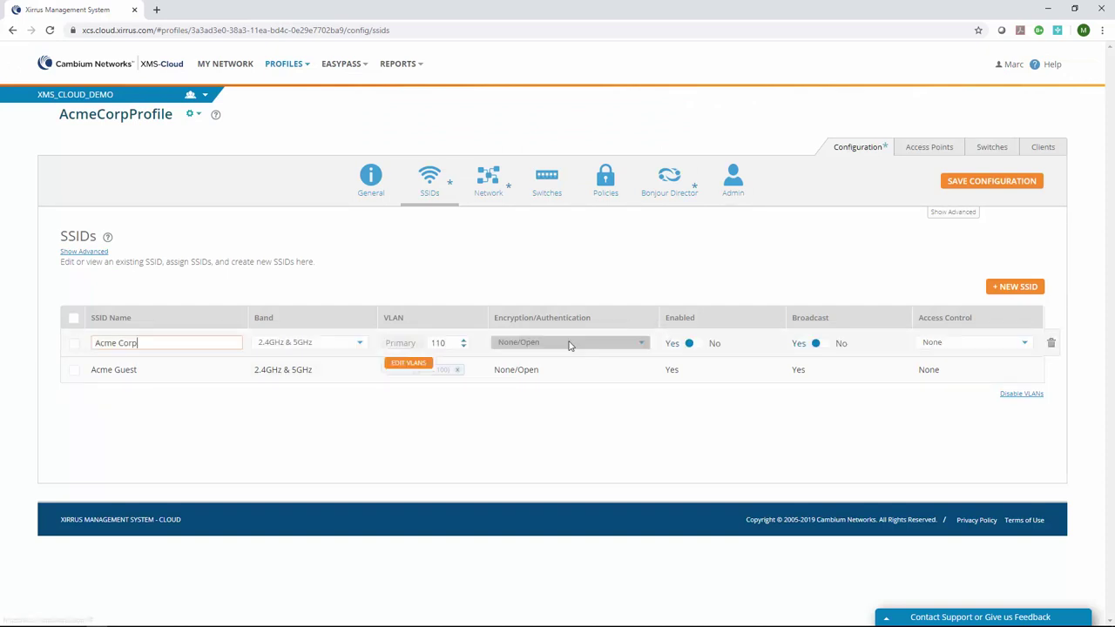
pyautogui.click(568, 344)
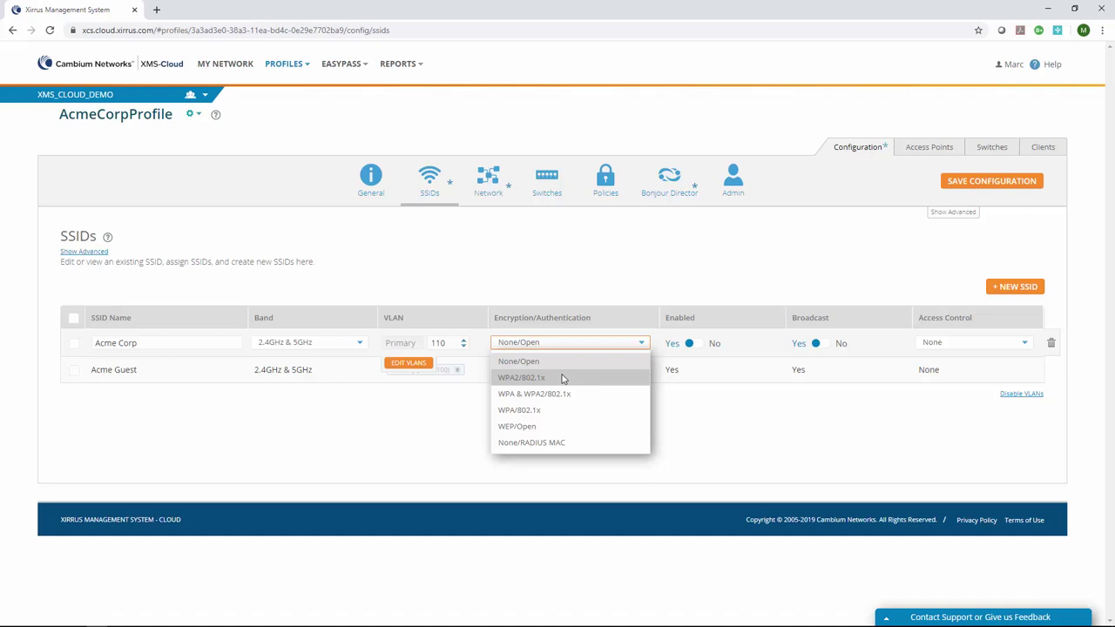
pyautogui.click(562, 378)
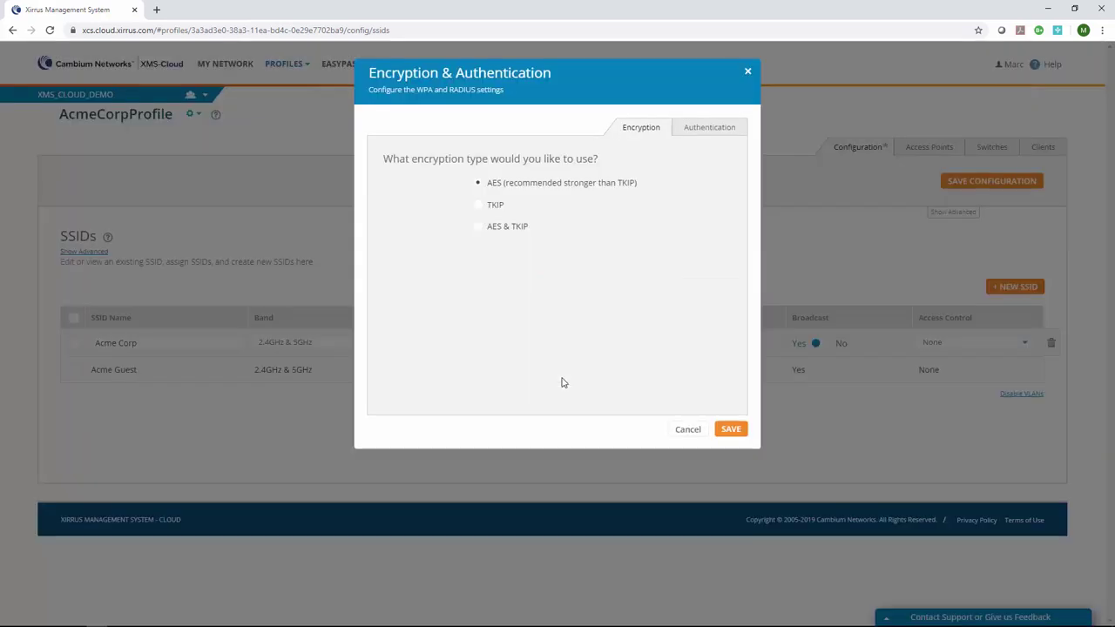
pyautogui.click(705, 132)
pyautogui.click(602, 186)
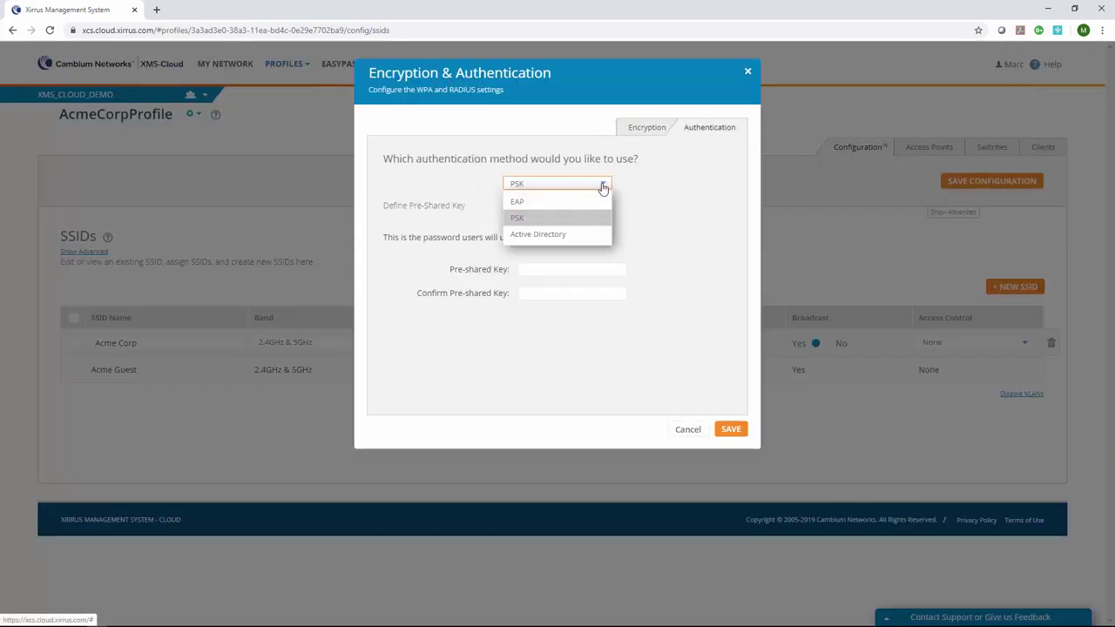
pyautogui.click(584, 202)
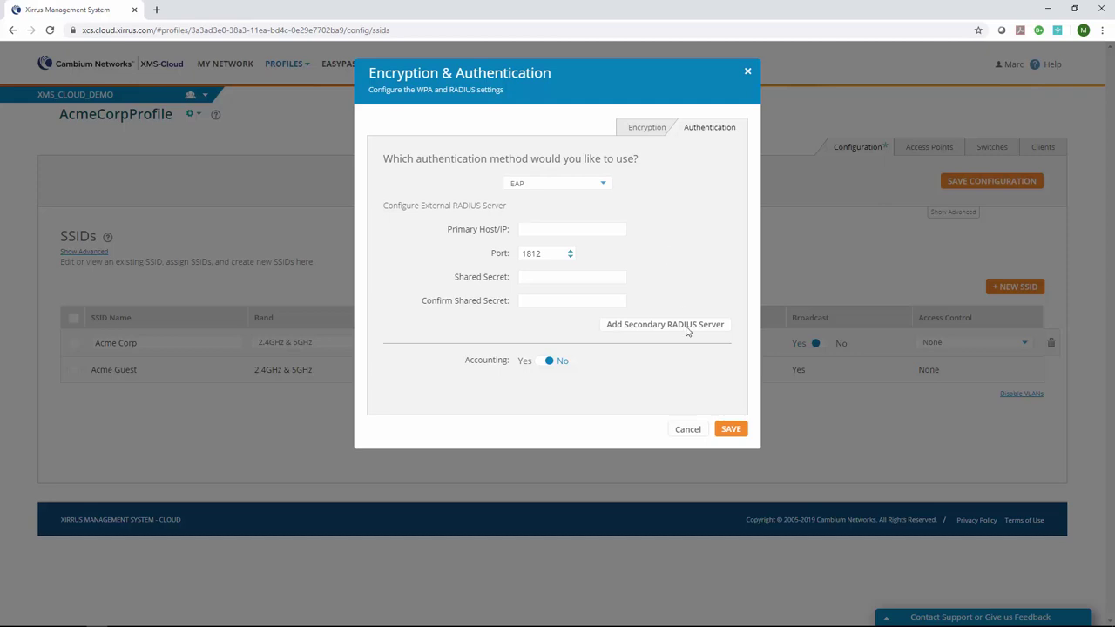
pyautogui.click(684, 429)
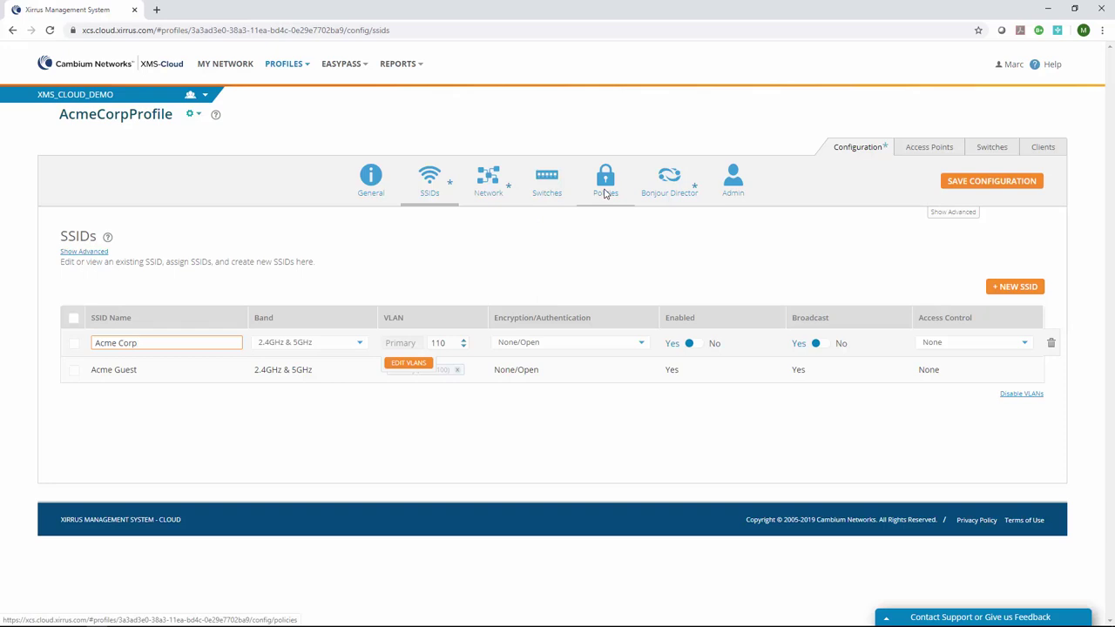
# - Review AcmeCorpProfile's Policy, Bonjour Director and advanced Optimization settings
pyautogui.click(608, 193)
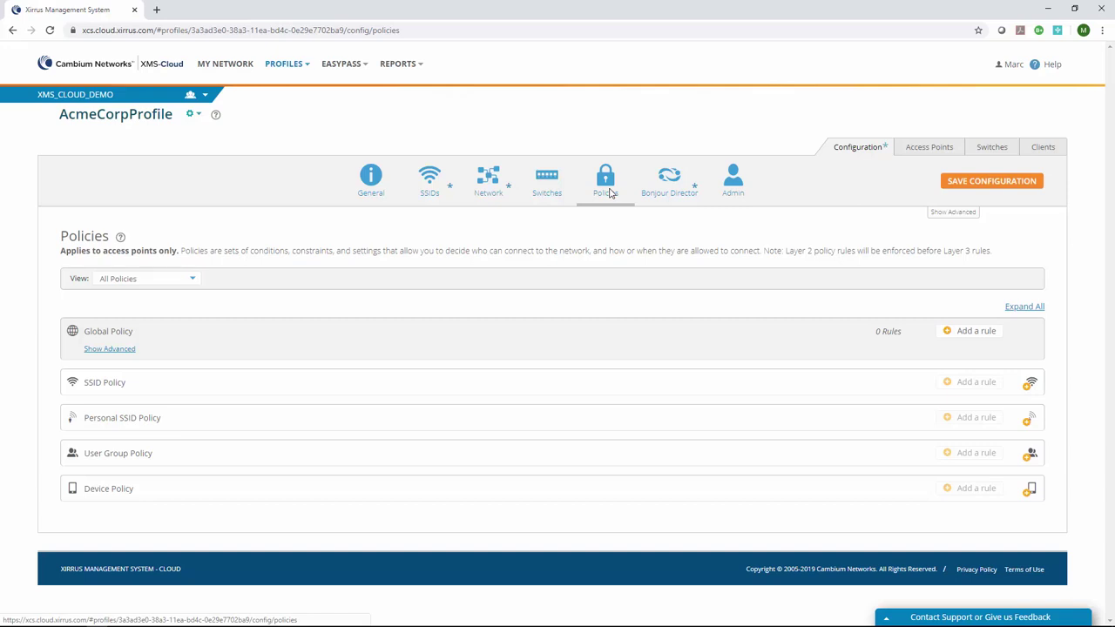
pyautogui.click(658, 197)
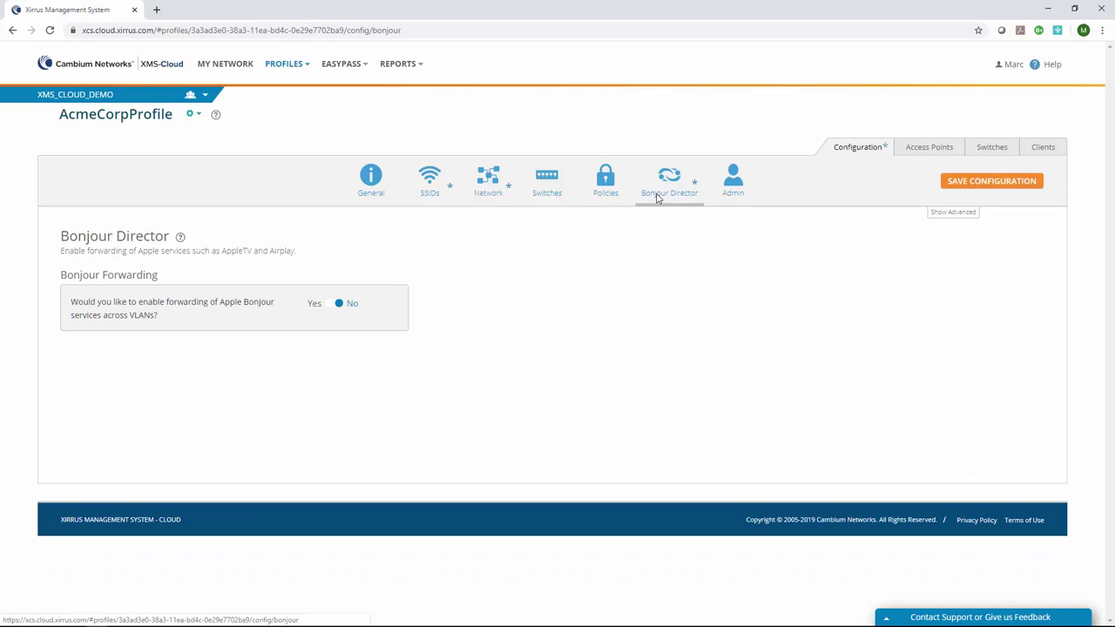
pyautogui.click(953, 212)
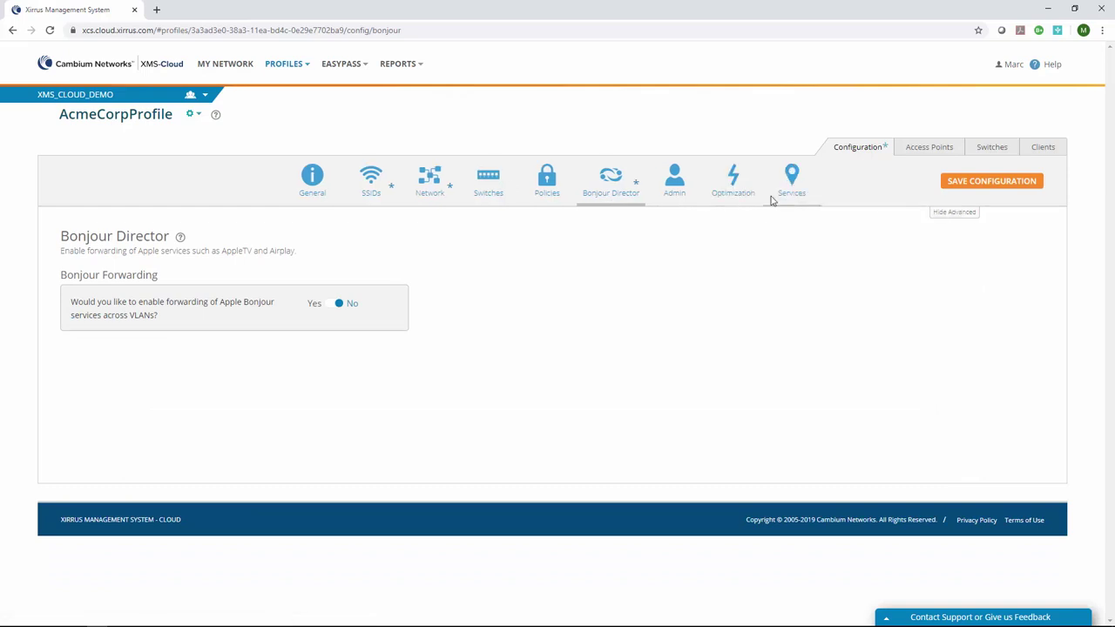
pyautogui.click(728, 196)
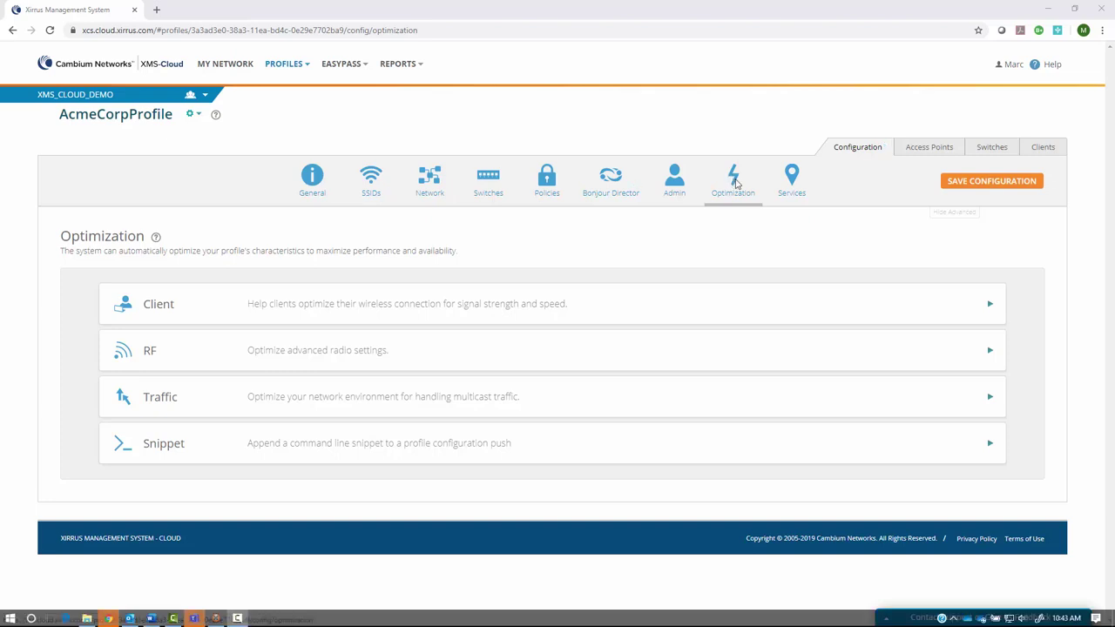
# - Save AcmeCorpProfile, push it to the access points now, and return to My Network
pyautogui.click(966, 185)
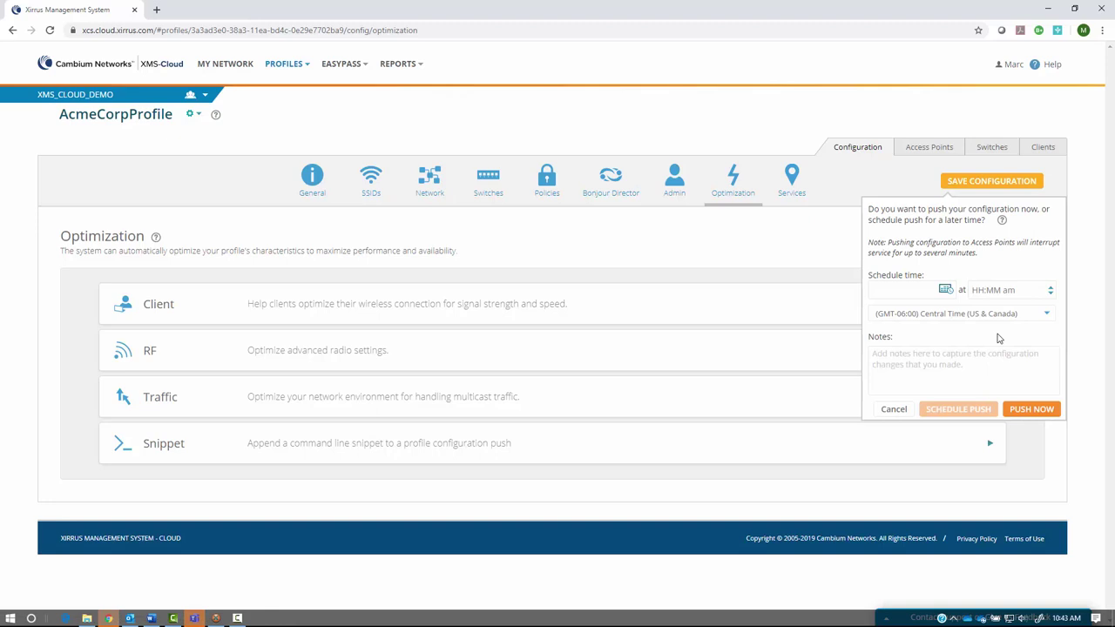
pyautogui.click(1028, 409)
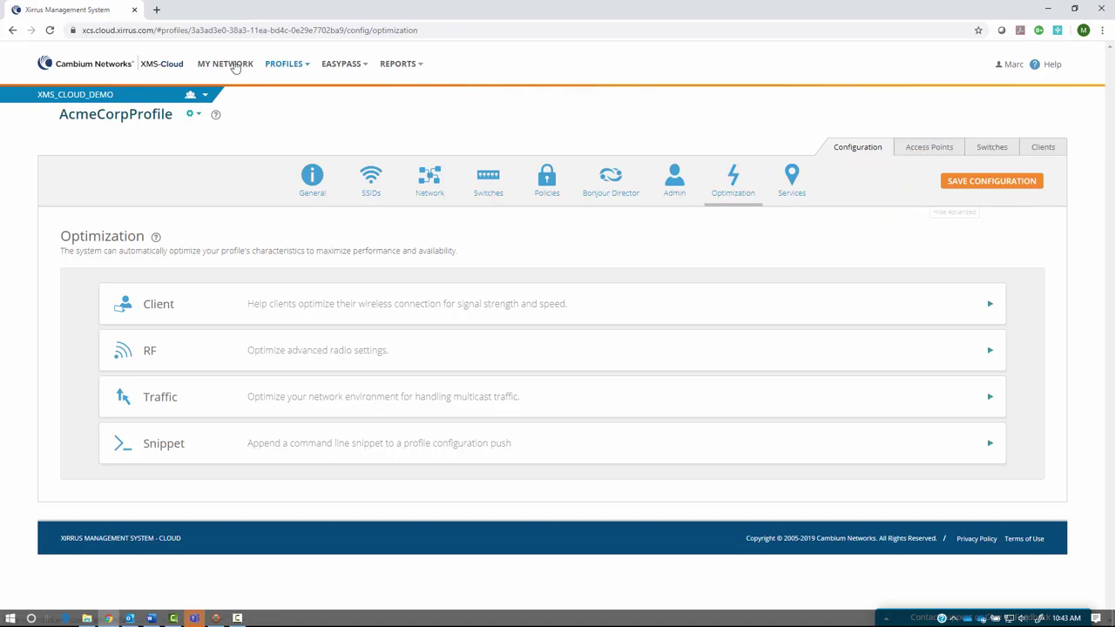
pyautogui.click(235, 68)
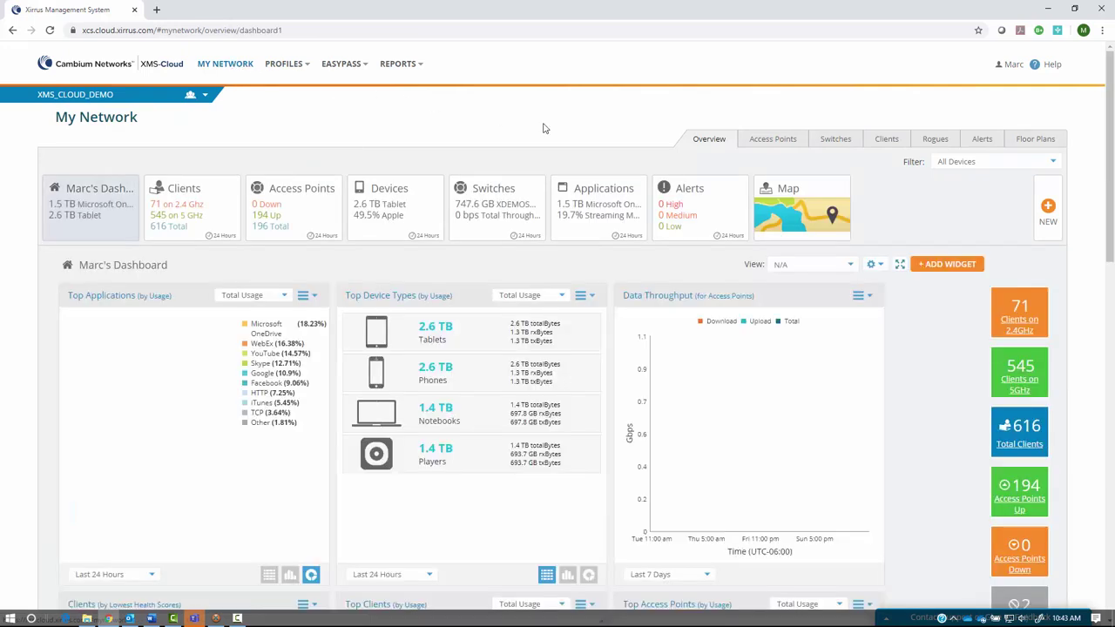
# - Show the Provisioned Access Points list for Alamo Bound, with 15 of 16 used
pyautogui.click(784, 145)
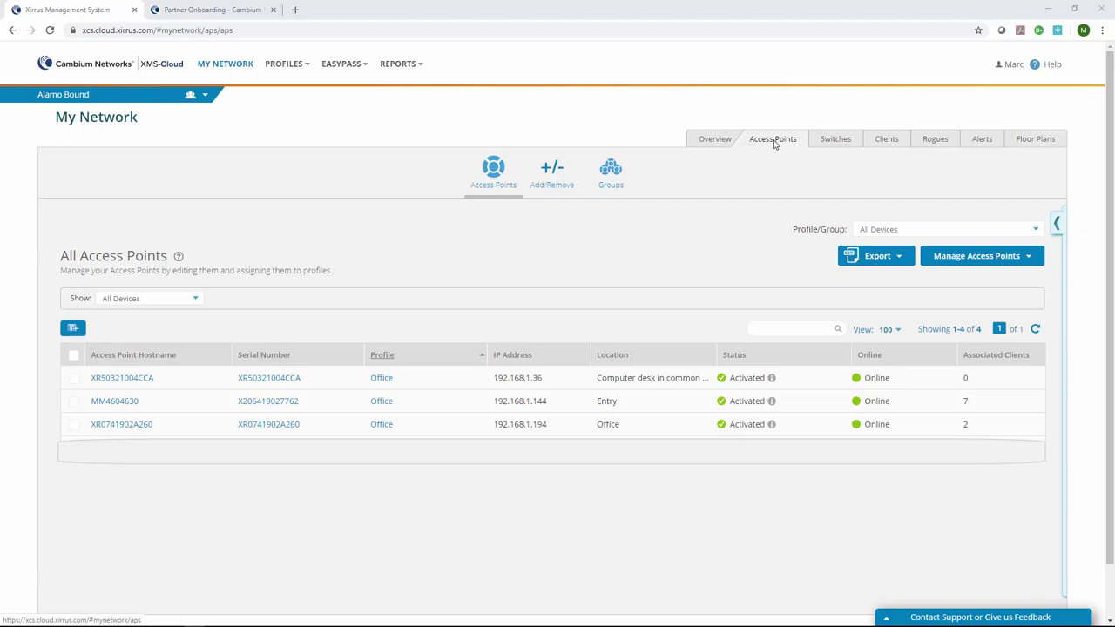
pyautogui.click(553, 180)
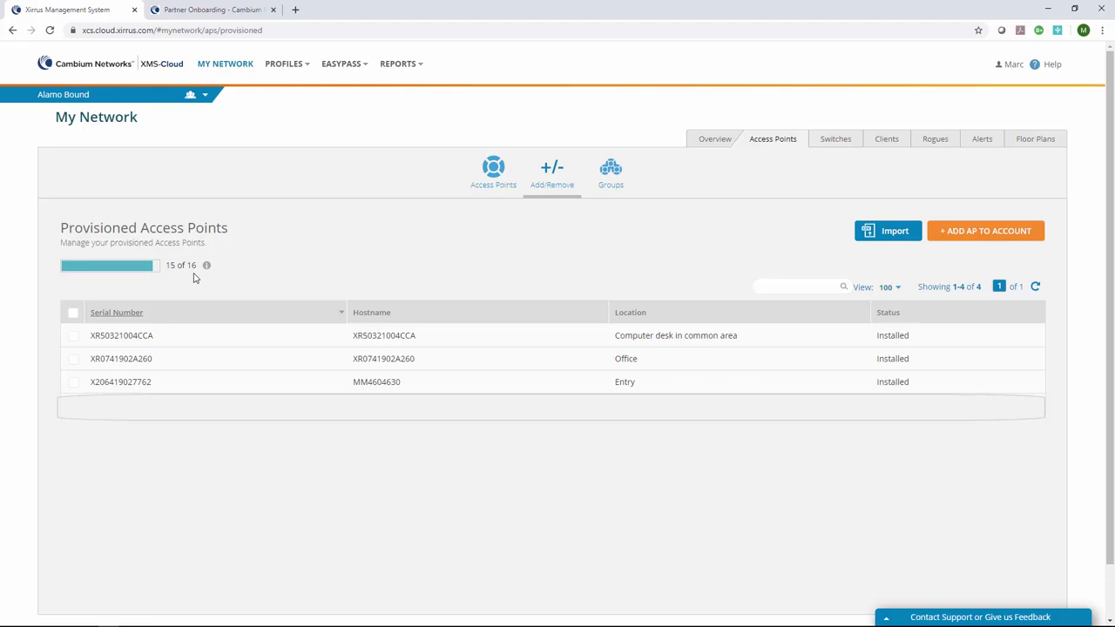
# - Add access point X1188108BD7D0 to the account with location Marketing
pyautogui.click(1016, 235)
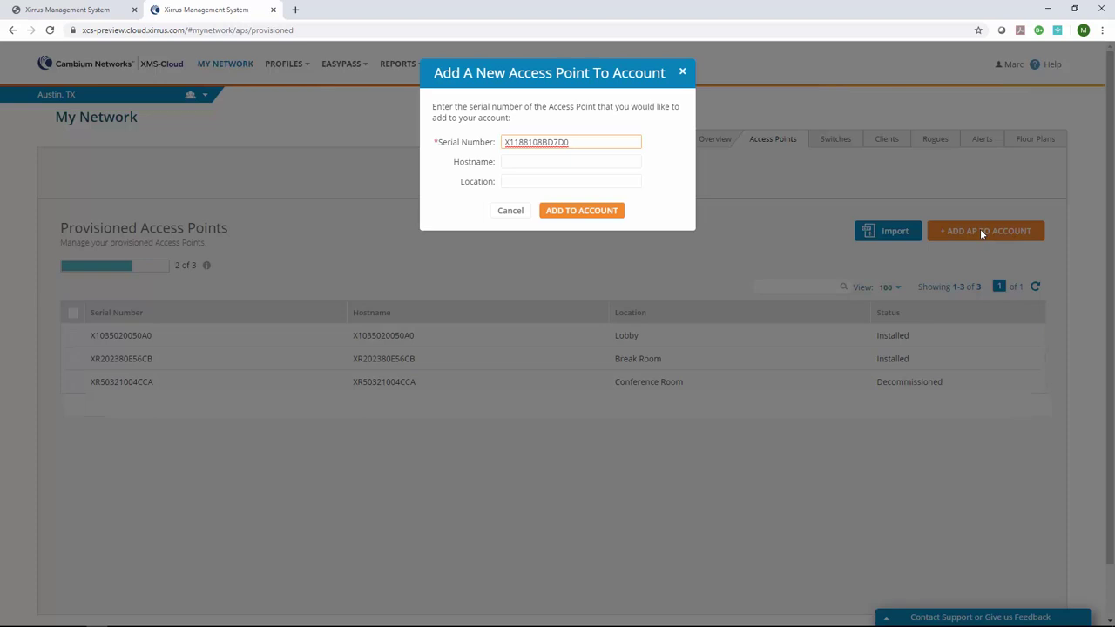
pyautogui.press('Tab')
pyautogui.press('Tab')
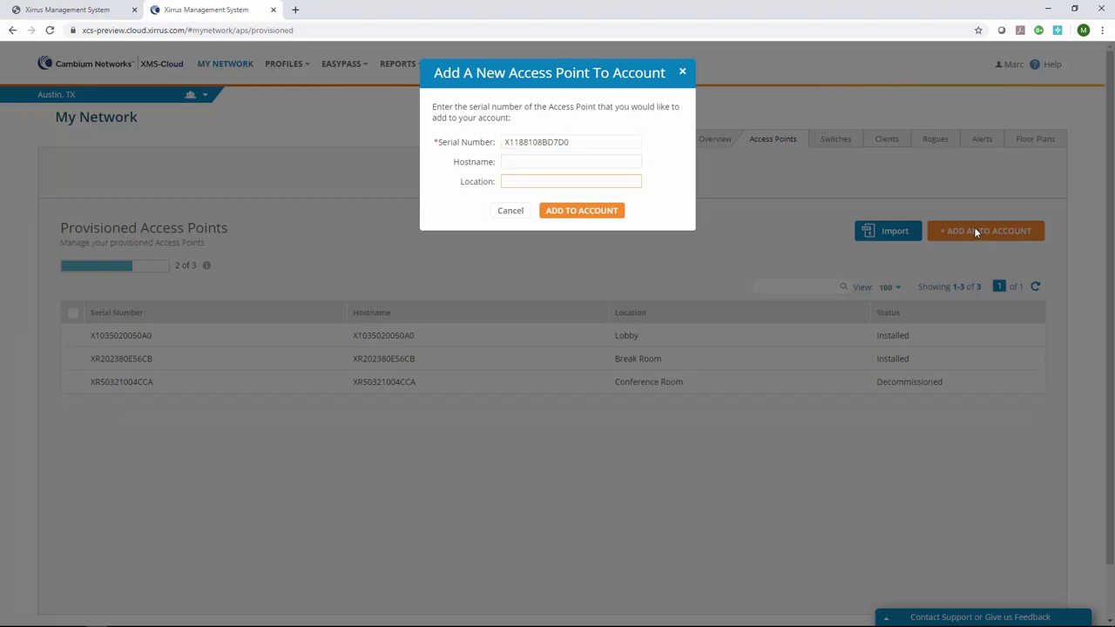
pyautogui.write('Marketing')
pyautogui.click(612, 210)
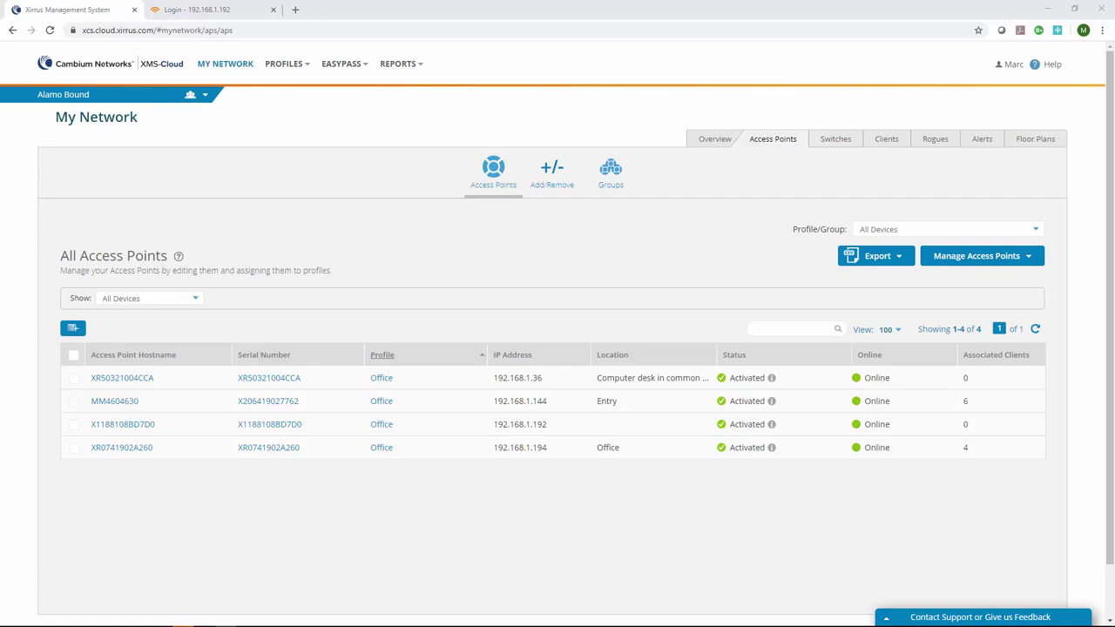
# - Refresh the All Access Points list to update X1188108BD7D0's status
pyautogui.click(781, 146)
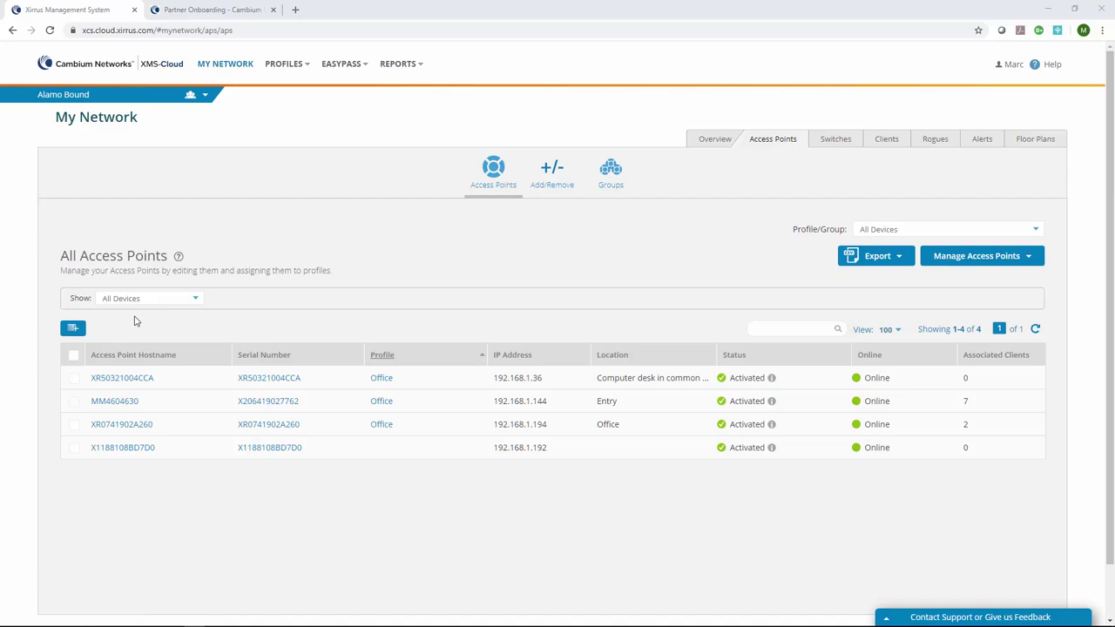
pyautogui.click(74, 357)
pyautogui.click(296, 330)
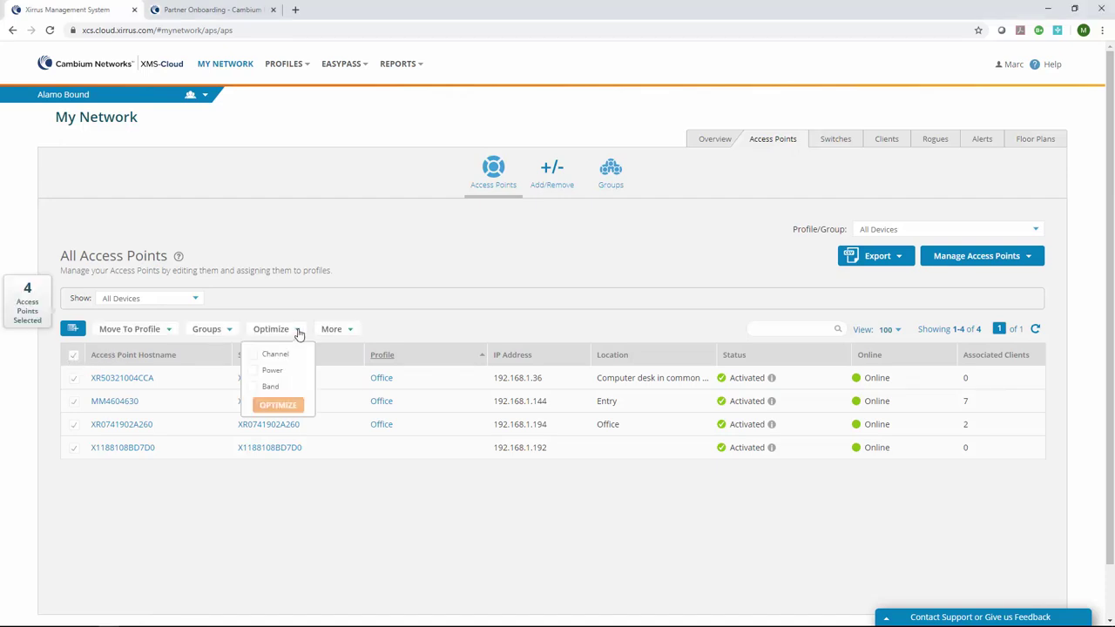
pyautogui.click(254, 375)
pyautogui.click(253, 387)
pyautogui.click(276, 407)
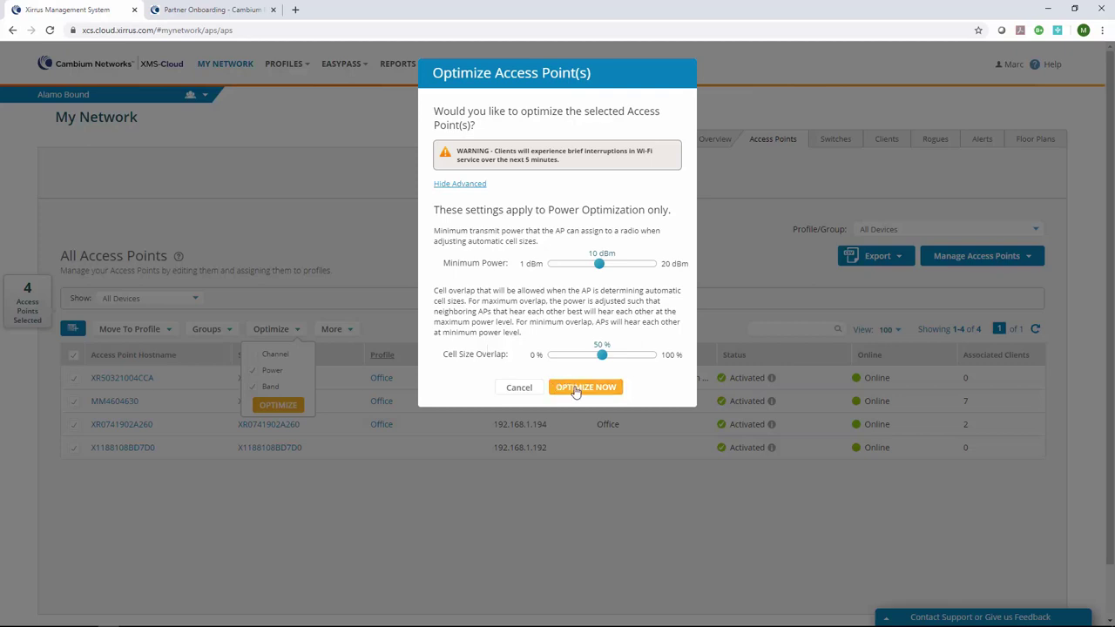
pyautogui.click(515, 390)
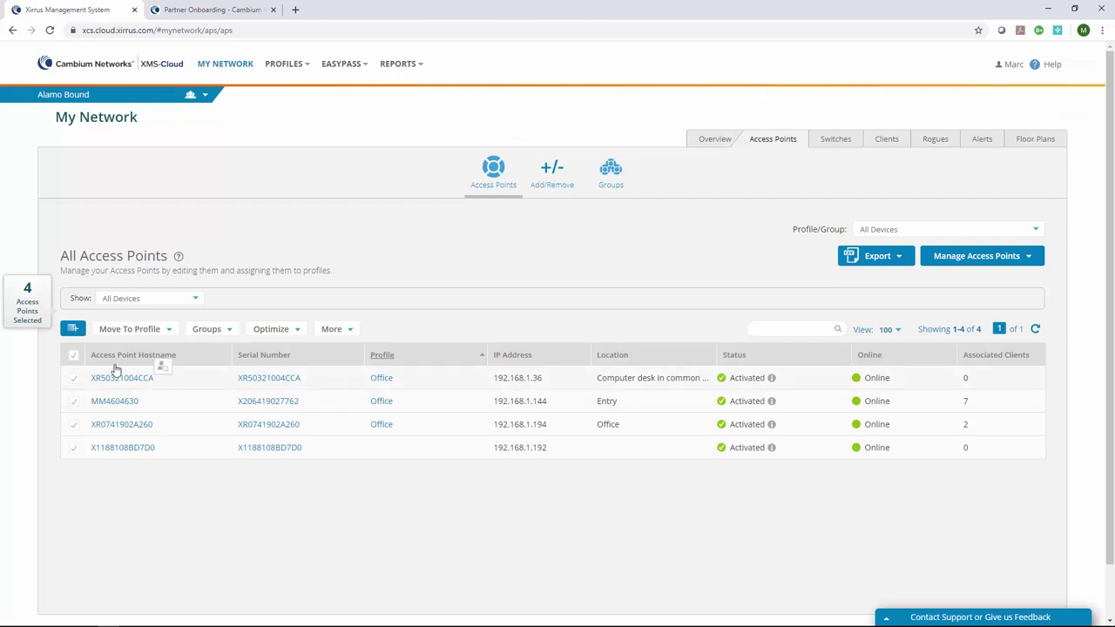
# - Clear the select-all checkbox and select only access point X1188108BD7D0
pyautogui.click(74, 357)
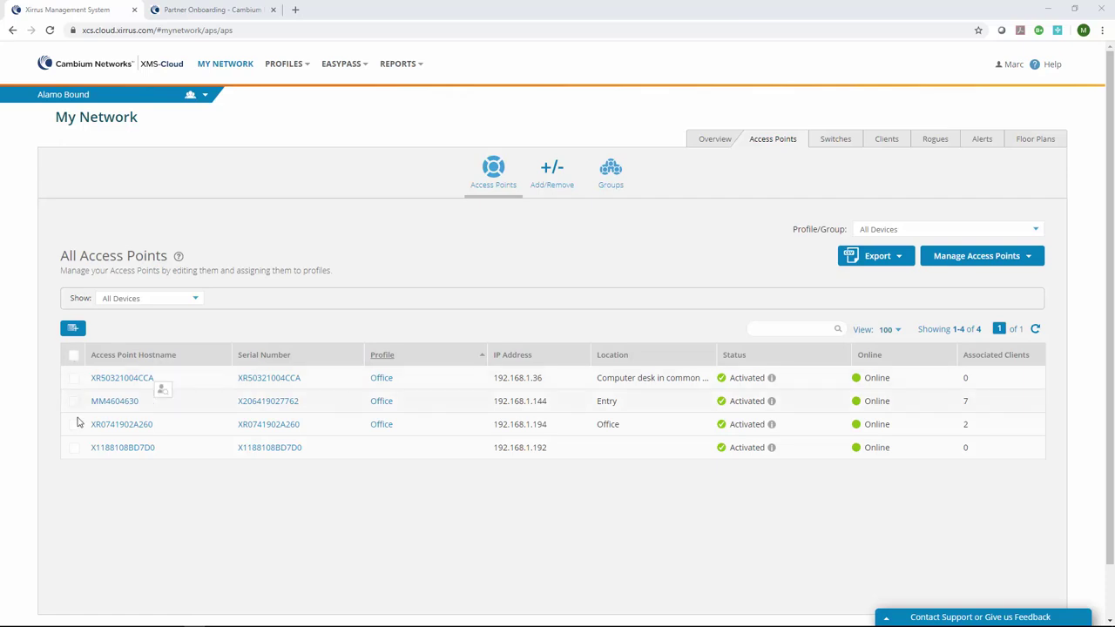
pyautogui.click(74, 447)
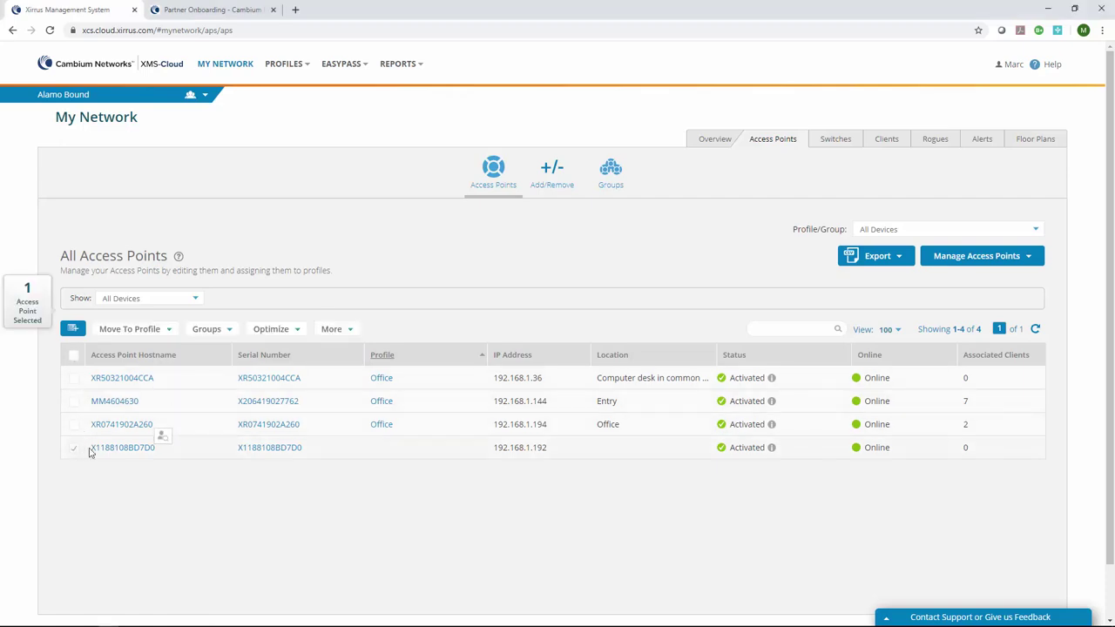
# - Switch Radio 1 of access point X1188108BD7D0 to 5 GHz, save, and close its details
pyautogui.click(160, 444)
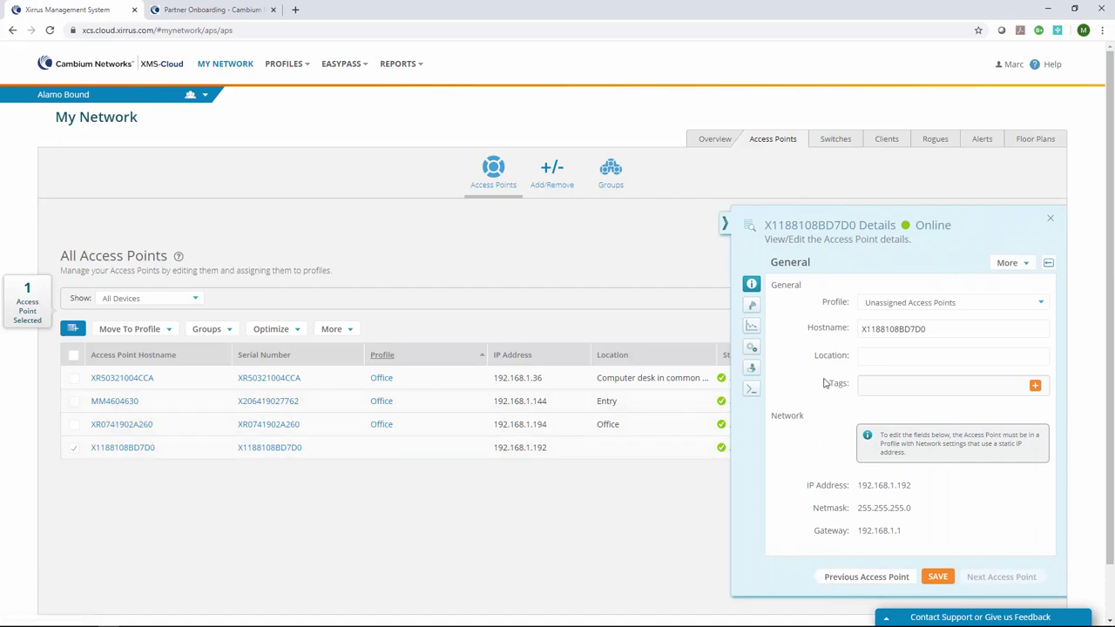
pyautogui.click(751, 306)
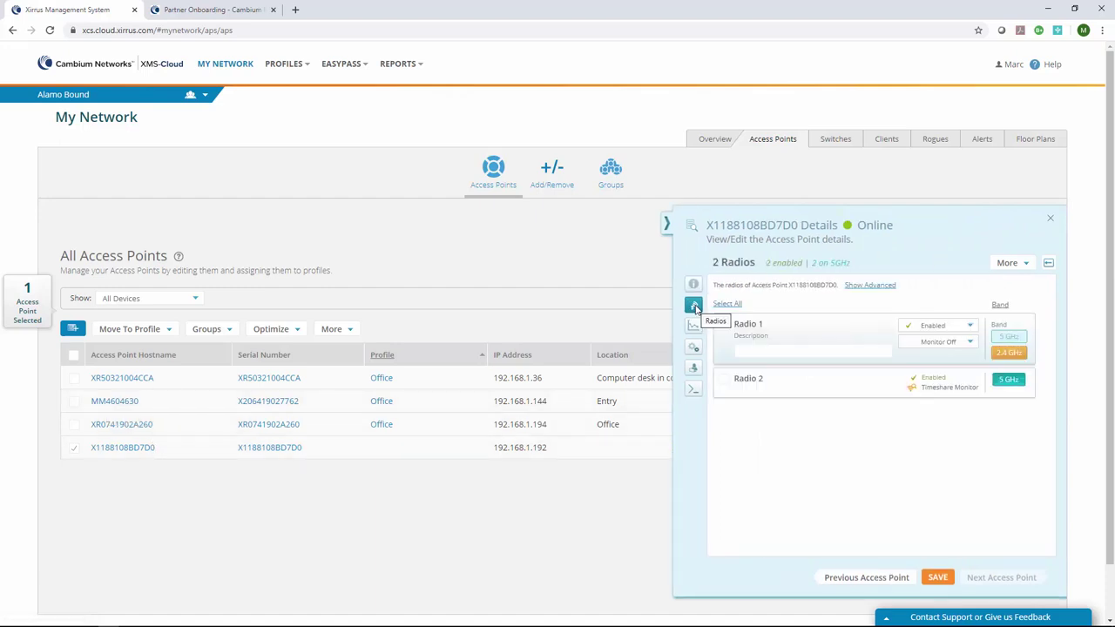
pyautogui.click(1006, 338)
pyautogui.click(938, 577)
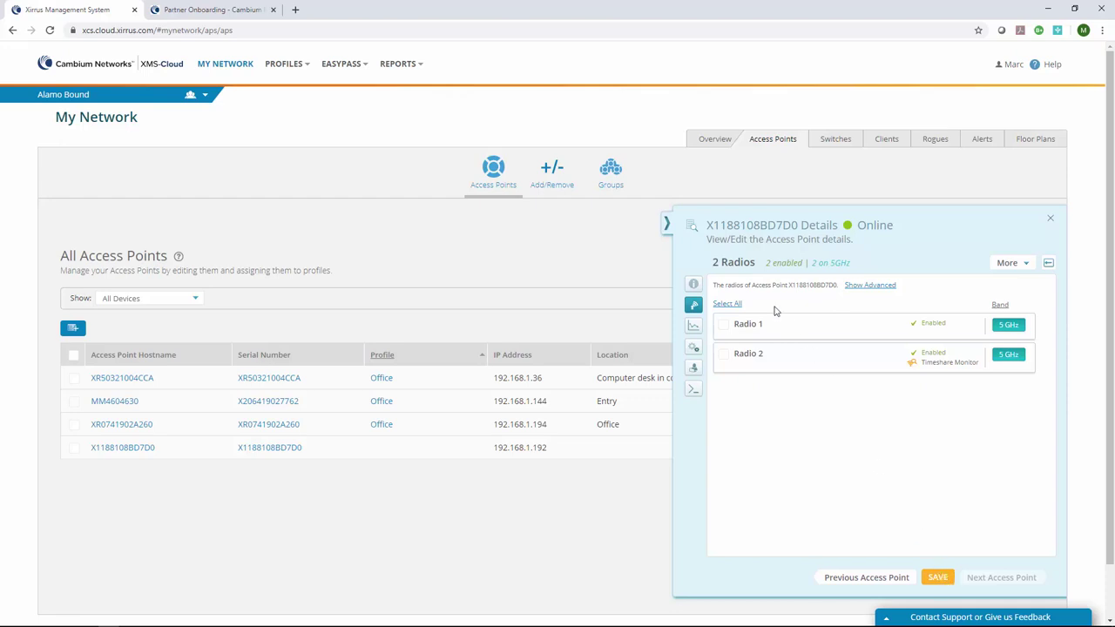
pyautogui.click(664, 225)
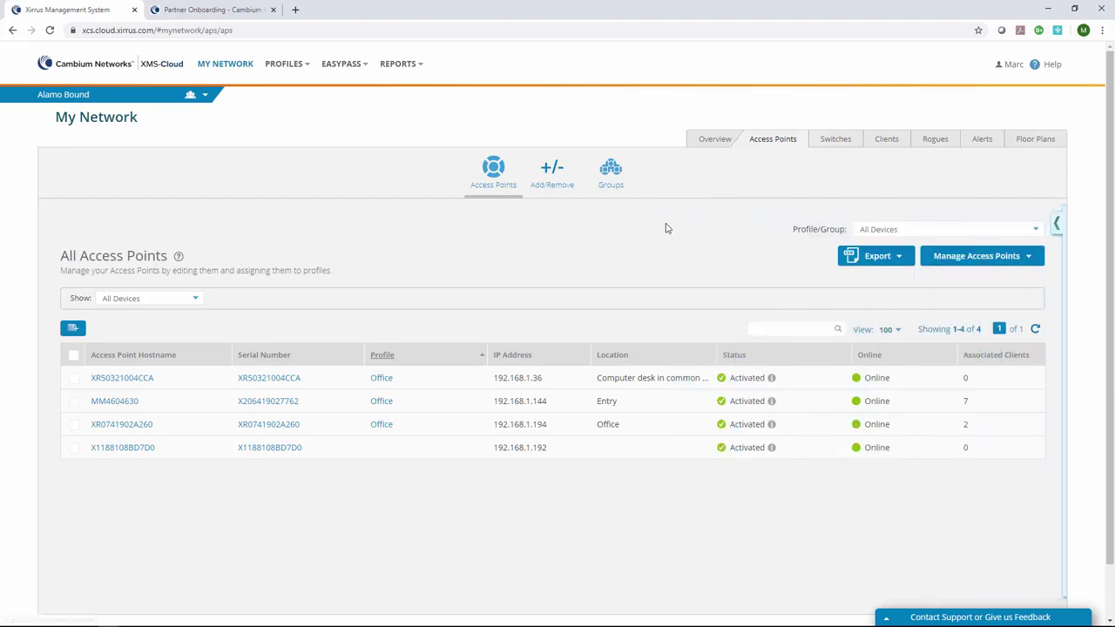
pyautogui.click(219, 69)
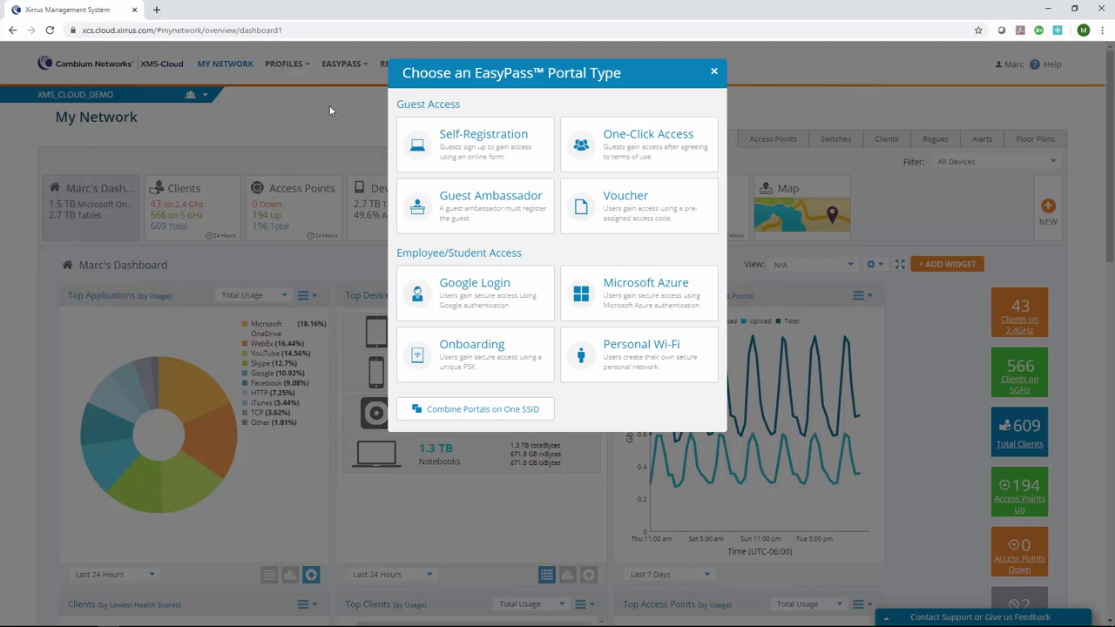
# - Create a Self-Registration portal named 'Honey Bee Guest' and look over its General page
pyautogui.click(481, 141)
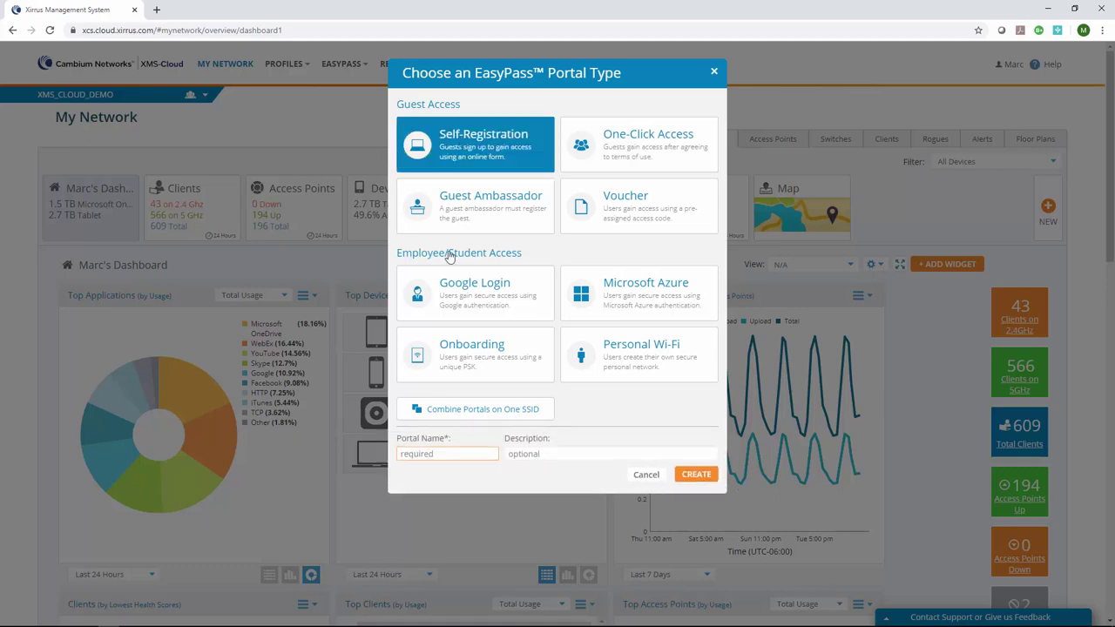
pyautogui.write('Honey Bee Guest')
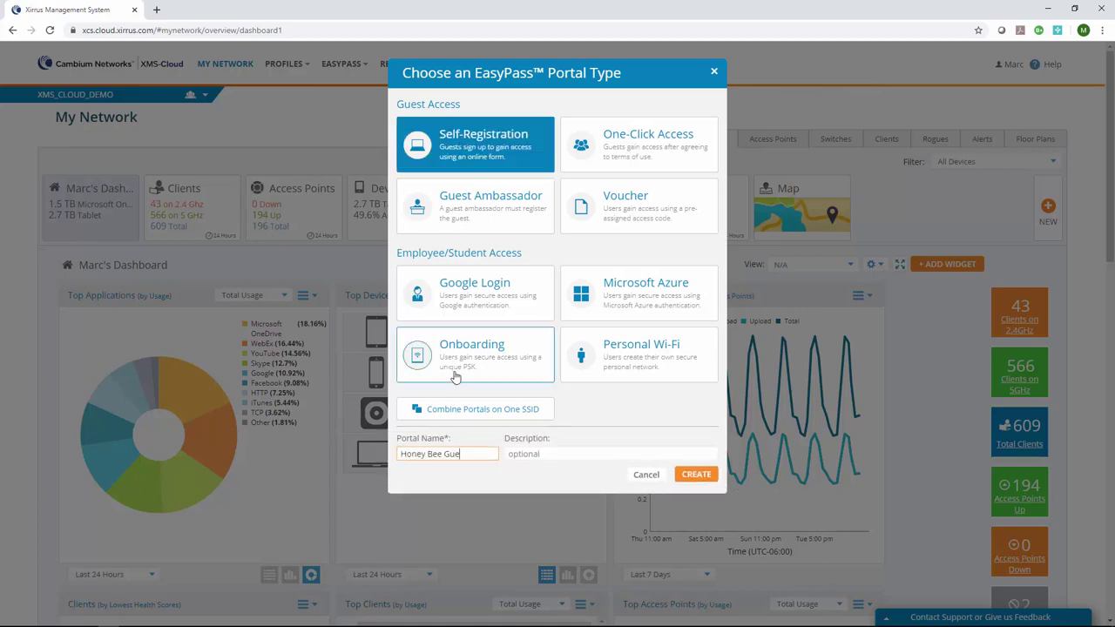
pyautogui.click(706, 481)
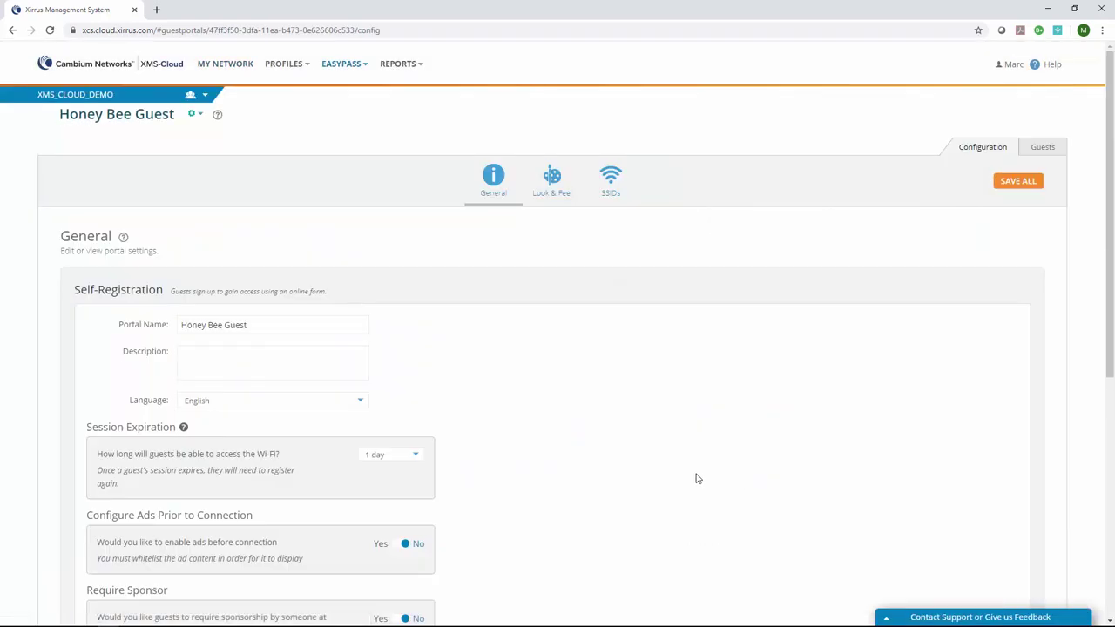
pyautogui.scroll(-1, 687, 471)
pyautogui.scroll(-3, 688, 472)
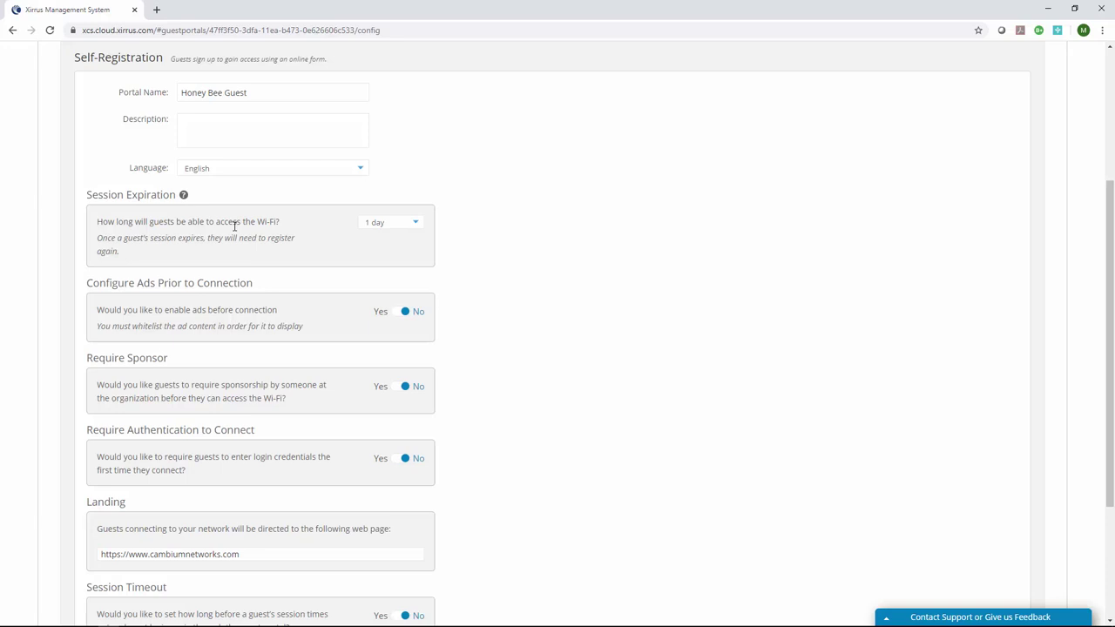
pyautogui.scroll(4, 261, 229)
# - Set the portal's company name to Honey Bee and its logo to the bumble bee image
pyautogui.click(551, 181)
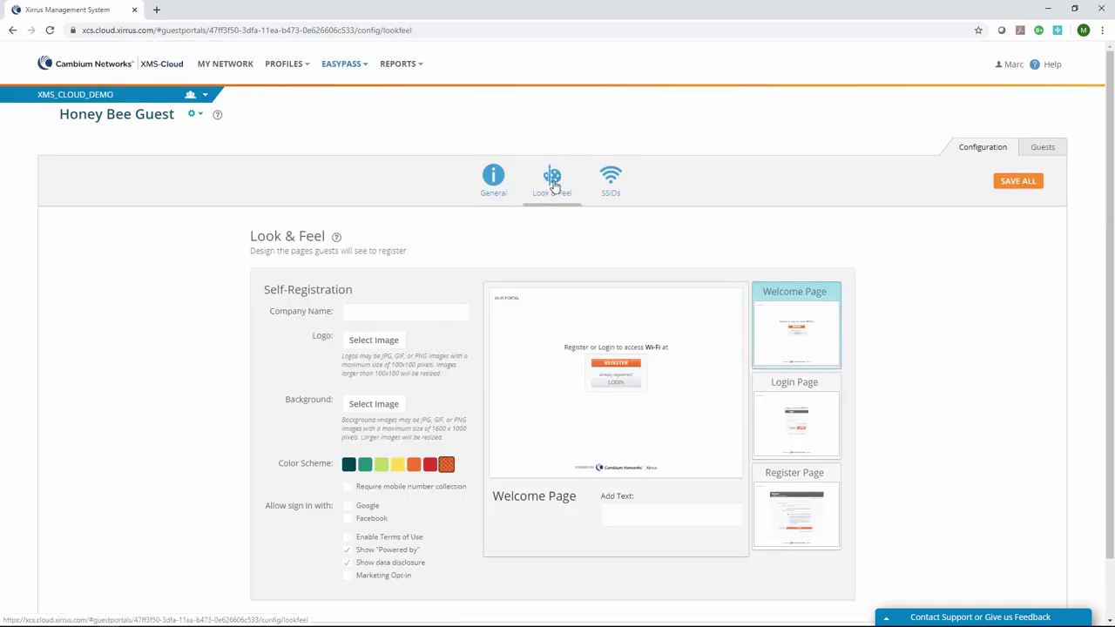
pyautogui.click(389, 312)
pyautogui.write('Honey Bee')
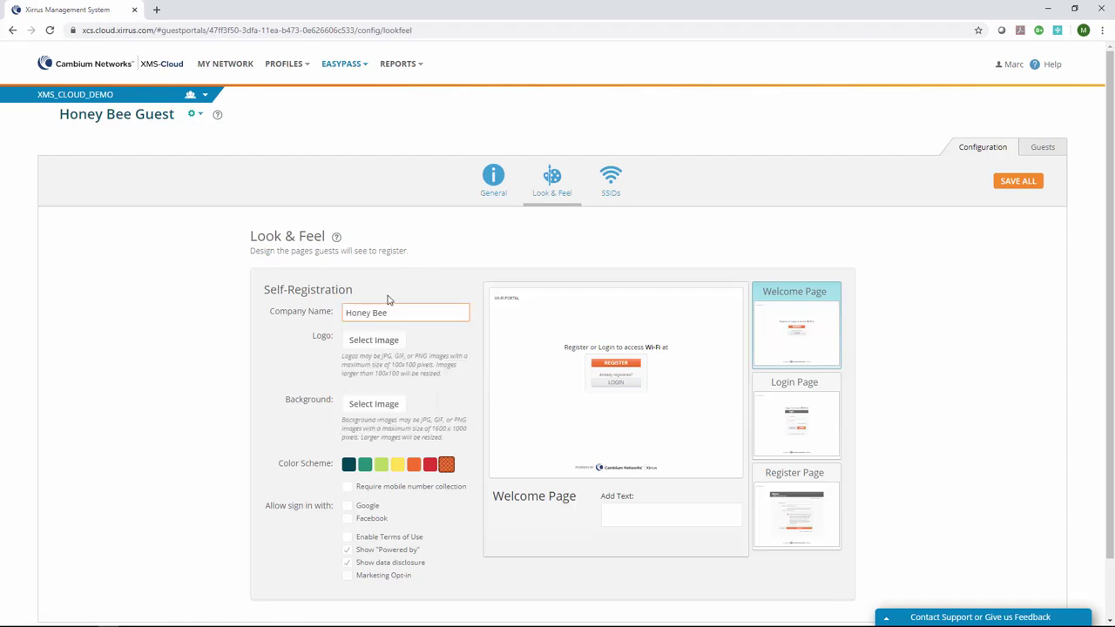
pyautogui.click(373, 340)
pyautogui.click(601, 126)
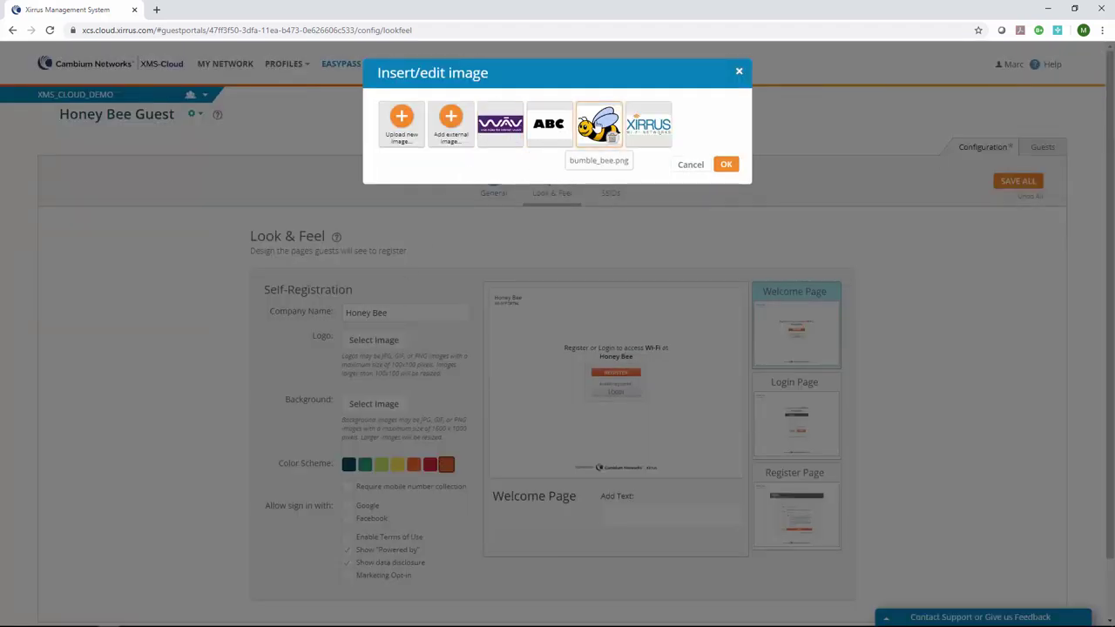
pyautogui.click(726, 164)
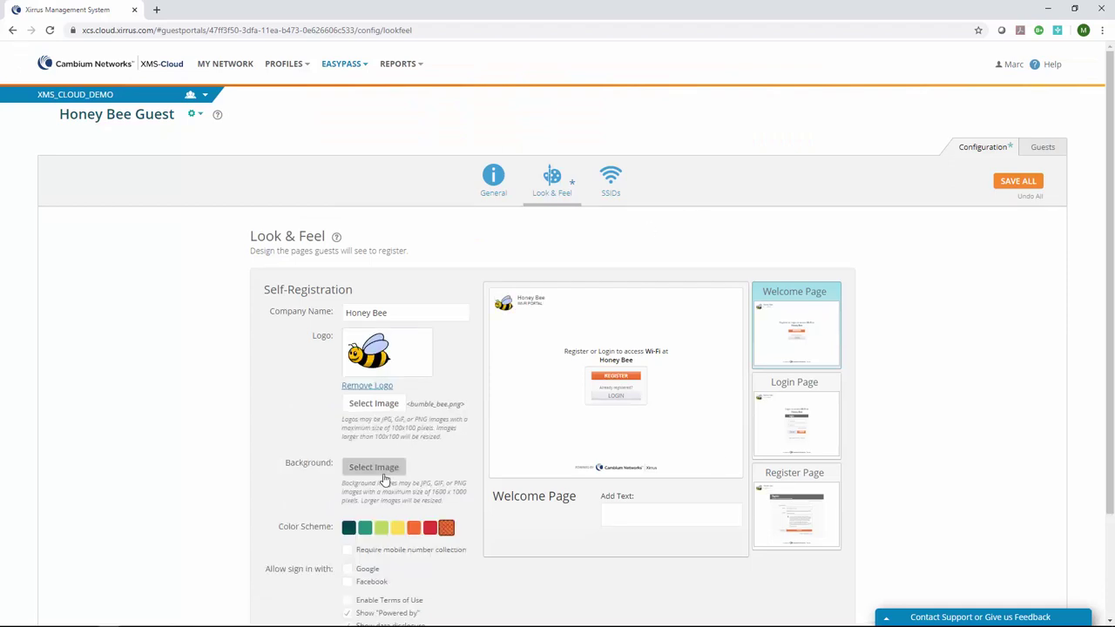
# - Use the sky image as the portal background, set to fill the screen
pyautogui.click(377, 468)
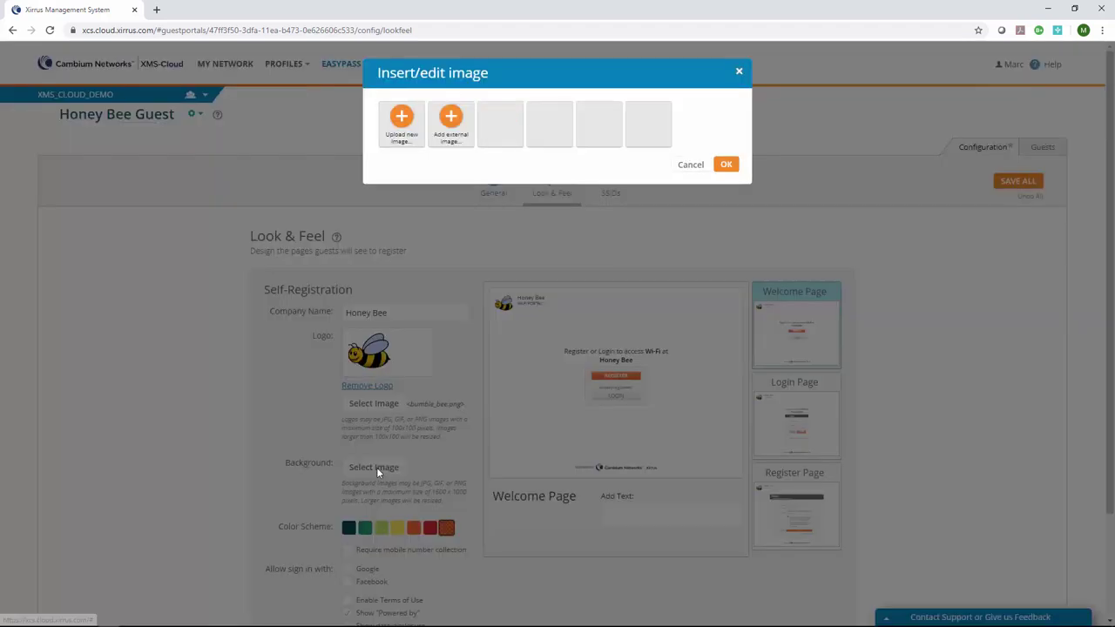
pyautogui.click(502, 127)
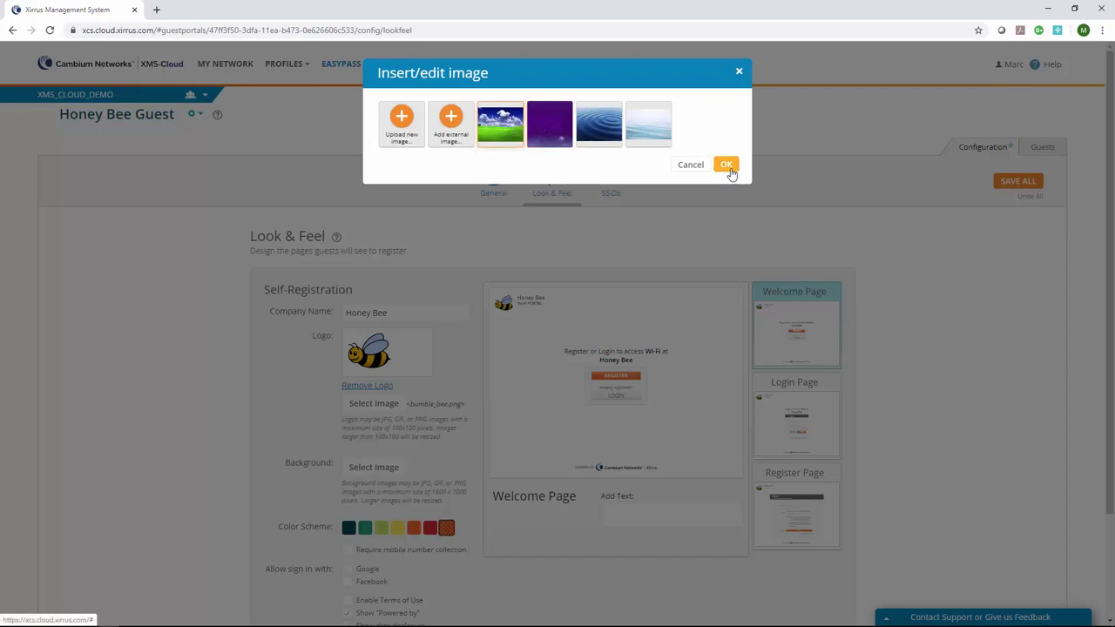
pyautogui.click(725, 165)
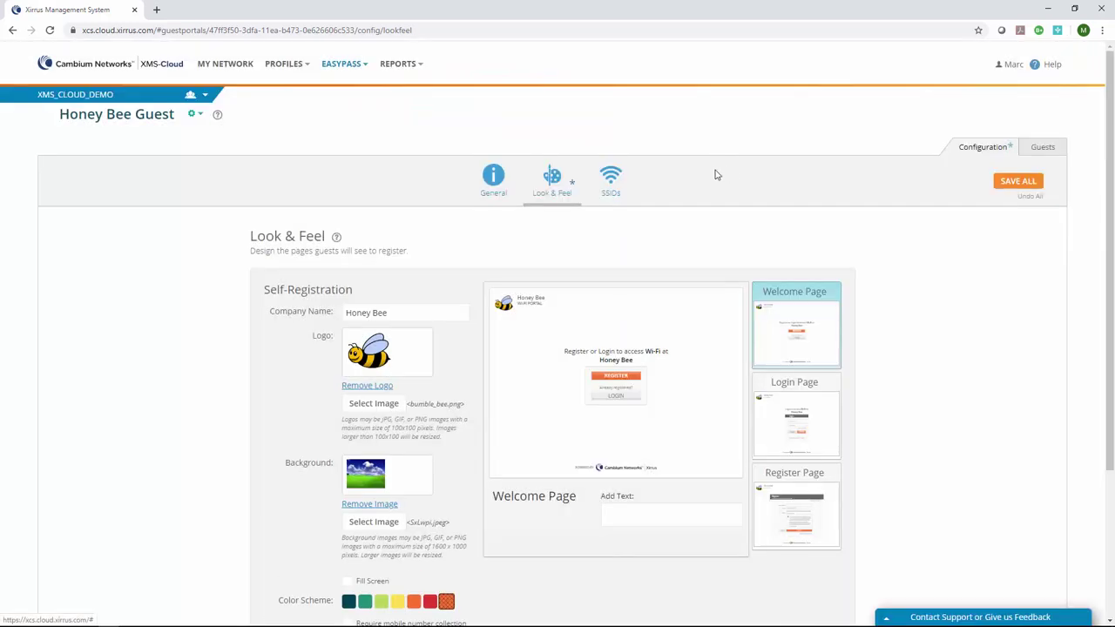
pyautogui.click(347, 582)
pyautogui.scroll(-1, 353, 582)
pyautogui.scroll(-1, 357, 578)
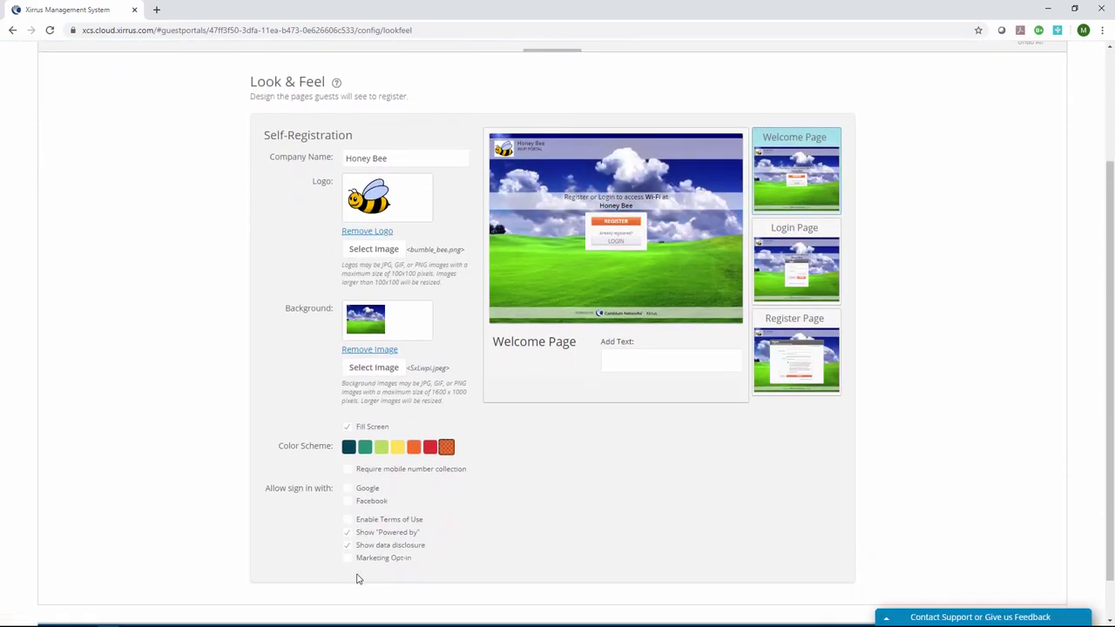
# - Allow Google and Facebook sign-in and view the Welcome Page preview full-size
pyautogui.click(349, 489)
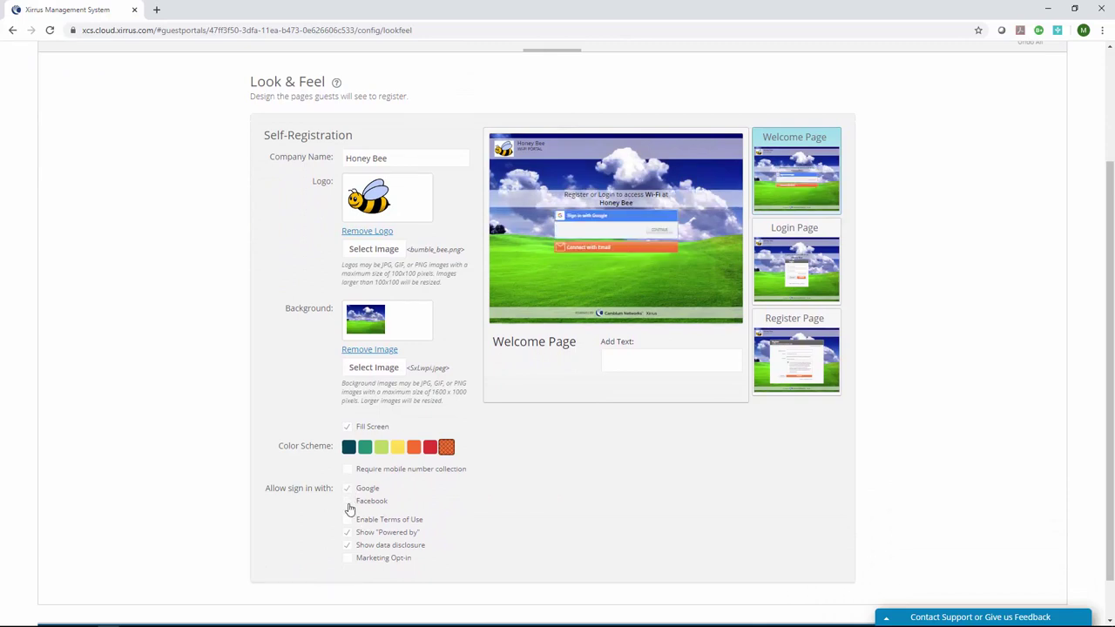
pyautogui.click(351, 501)
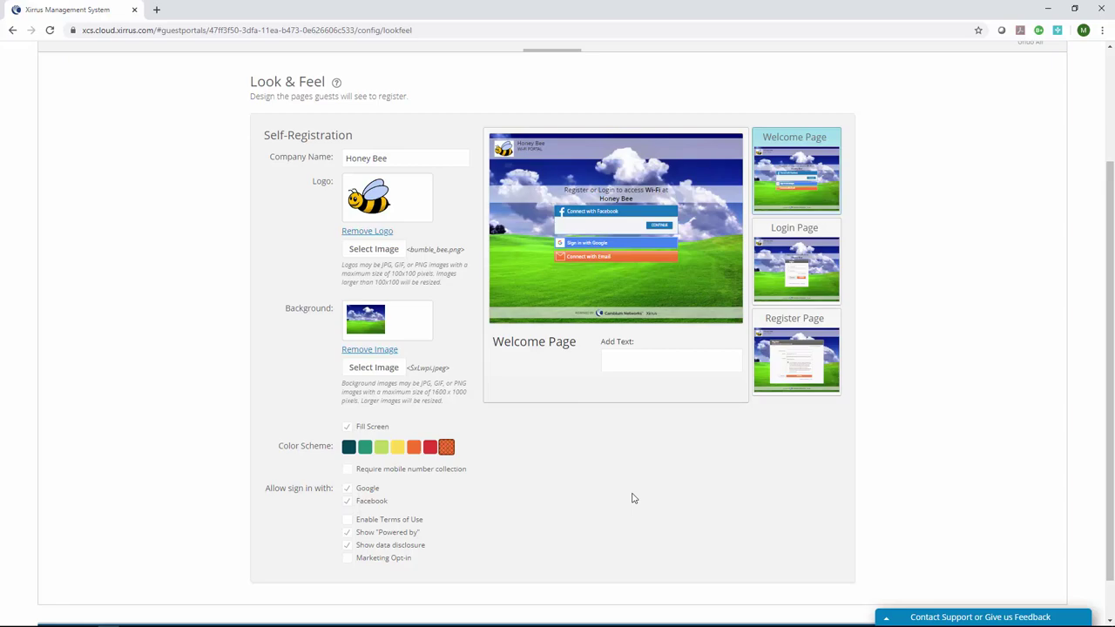
pyautogui.click(730, 311)
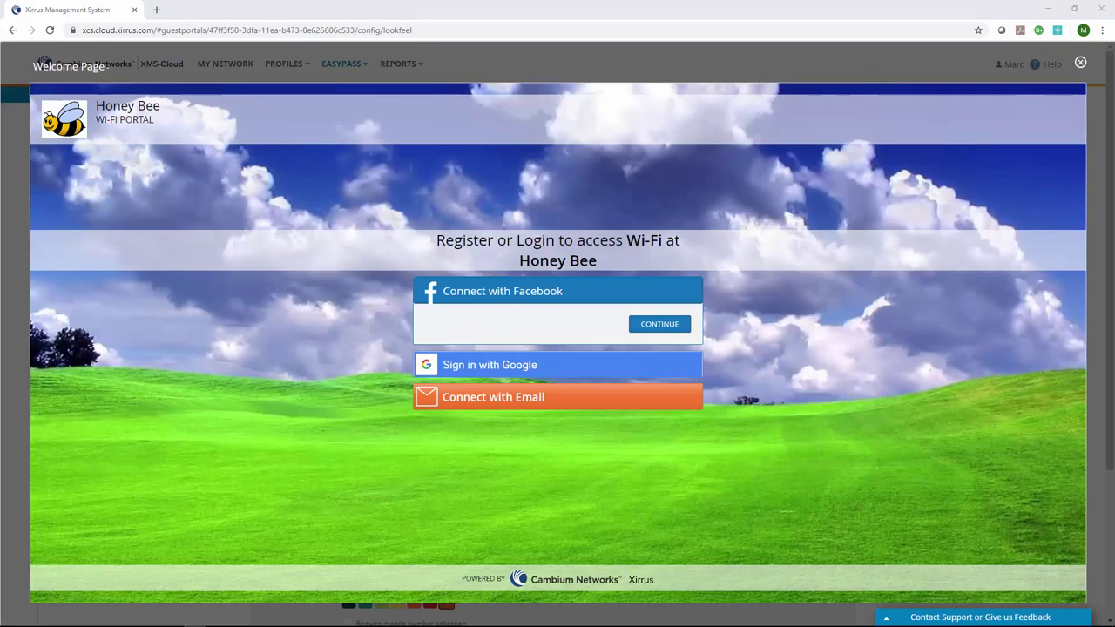
# - Preview the Login Page and then the Register Page full-size
pyautogui.scroll(-3, 730, 309)
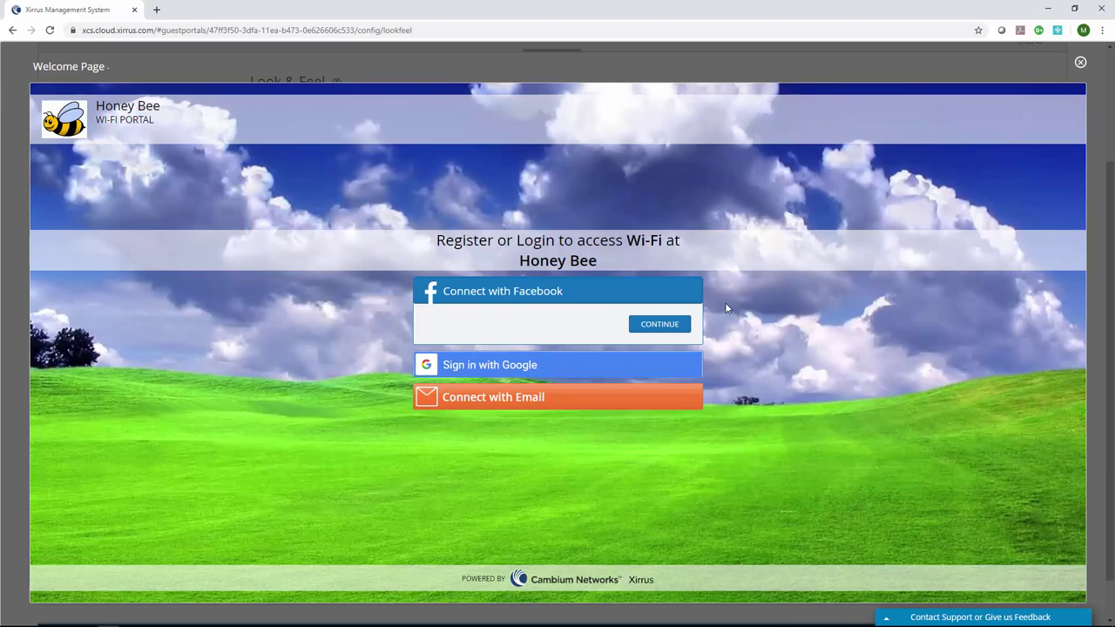
pyautogui.click(1081, 62)
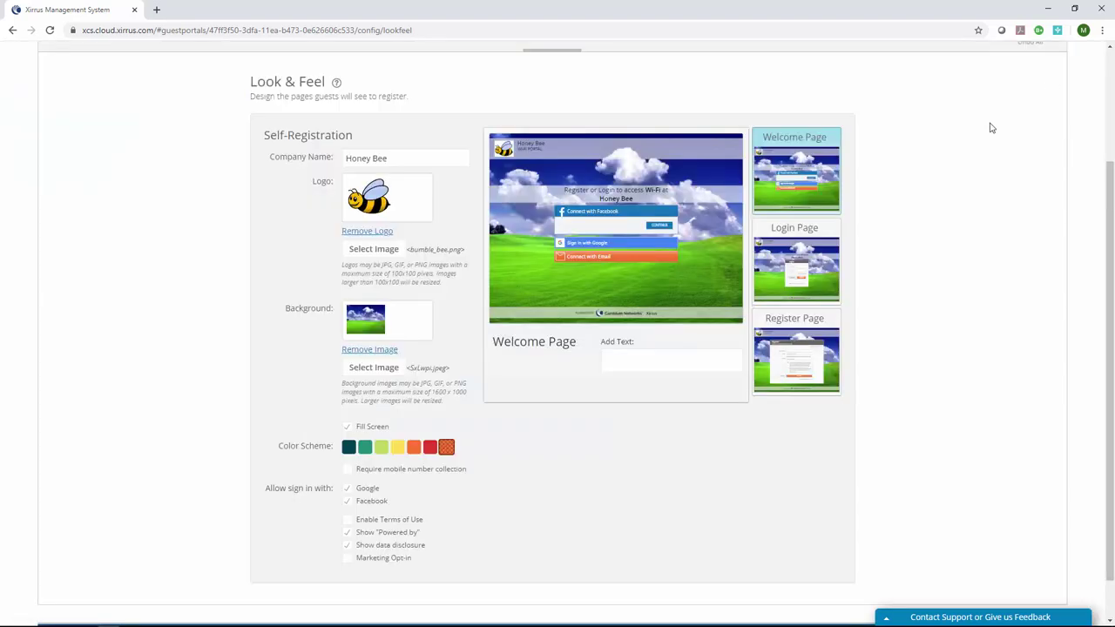
pyautogui.click(797, 260)
pyautogui.click(730, 311)
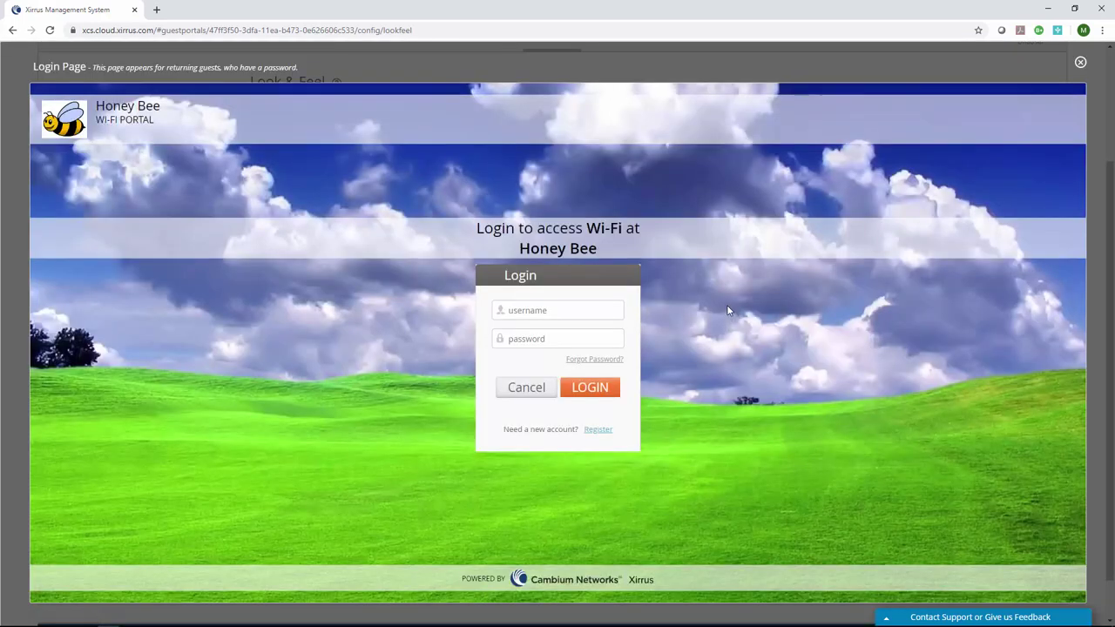
pyautogui.click(1081, 65)
pyautogui.click(805, 344)
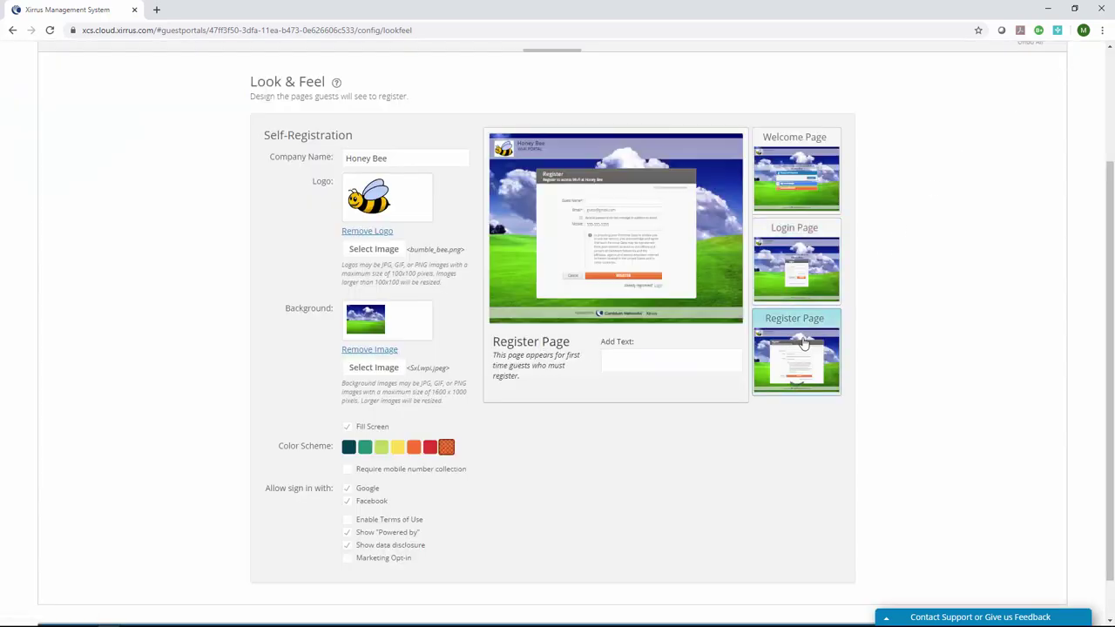
pyautogui.click(731, 311)
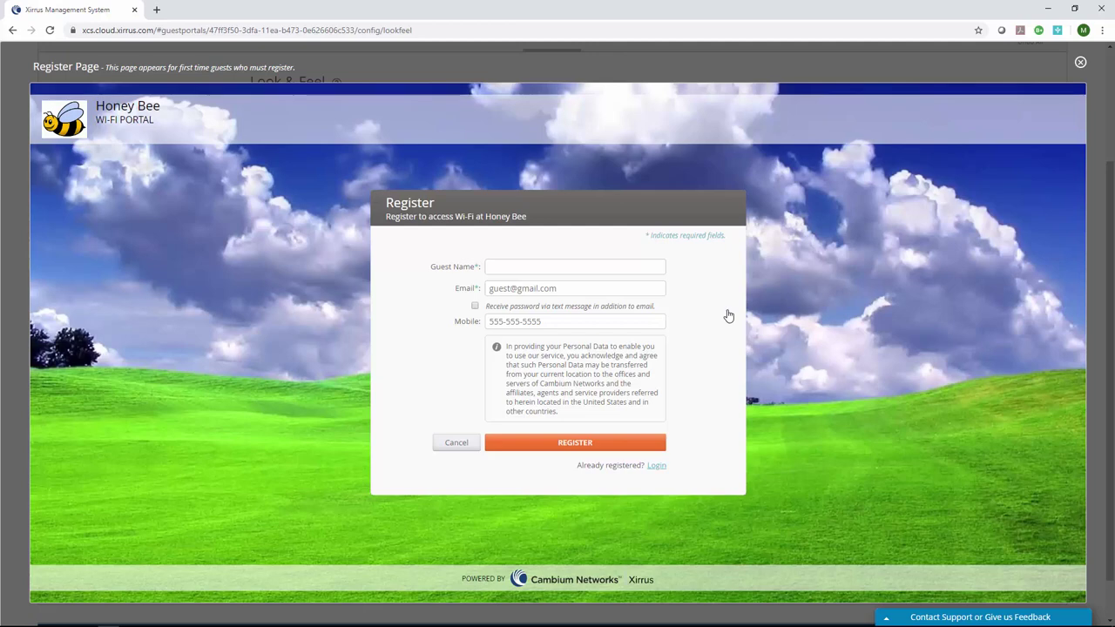
pyautogui.click(1080, 63)
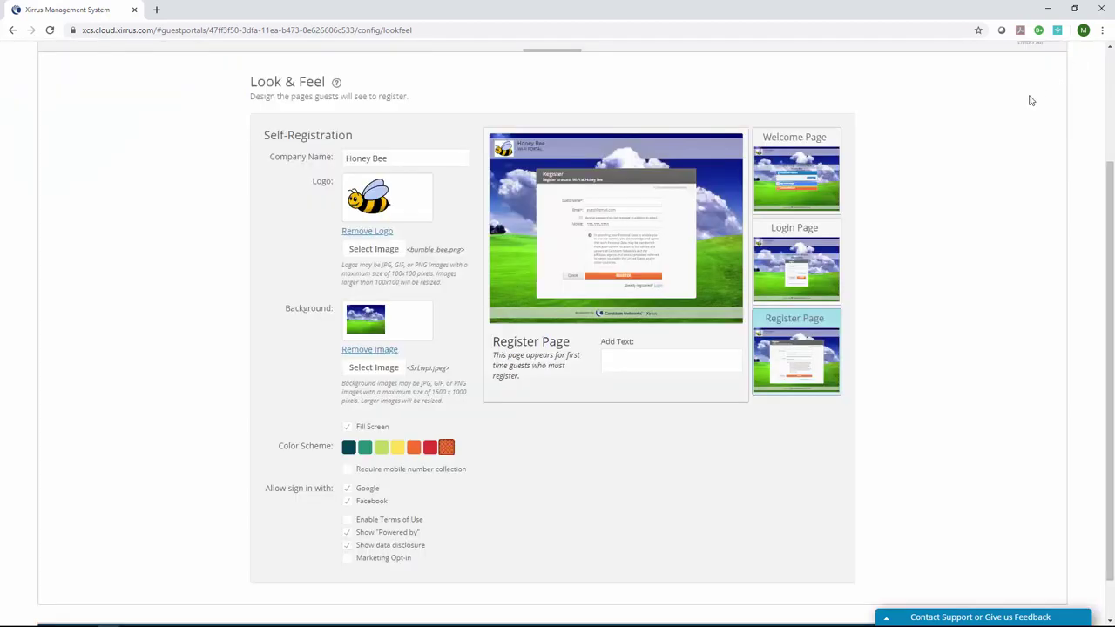
# - Preview the Email page full-size, then the Success! Page
pyautogui.scroll(-2, 804, 369)
pyautogui.click(804, 277)
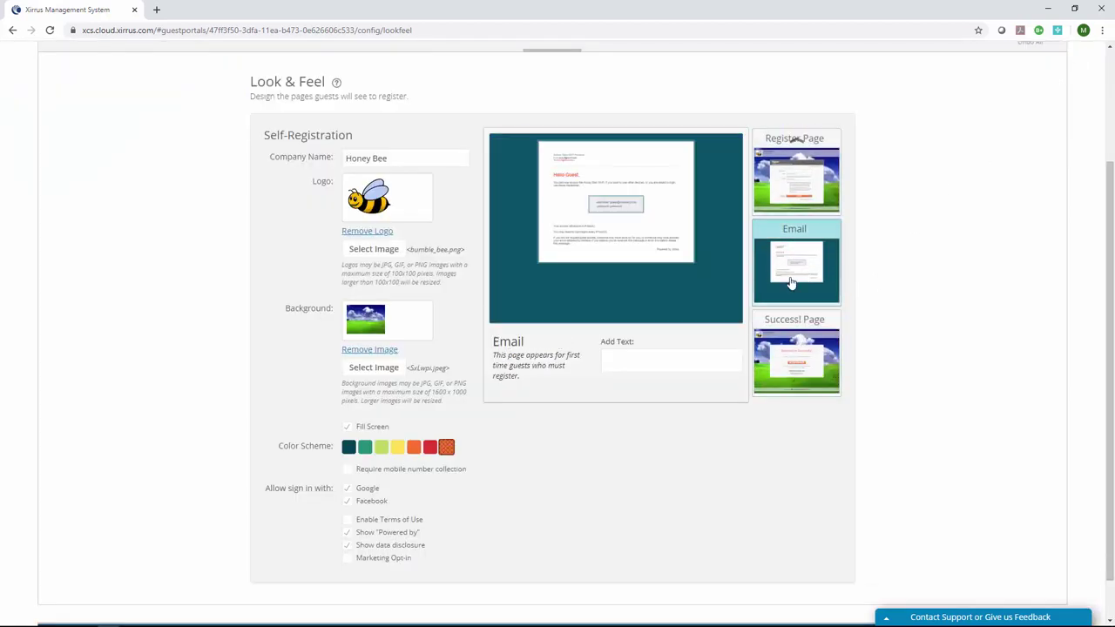
pyautogui.click(730, 312)
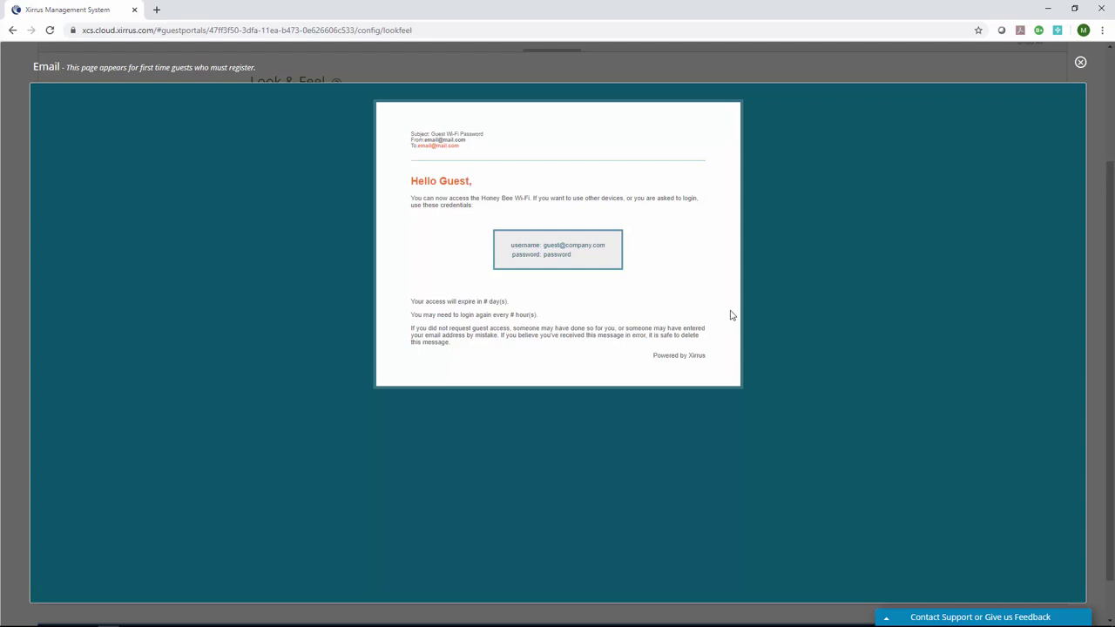
pyautogui.click(1080, 62)
pyautogui.click(805, 355)
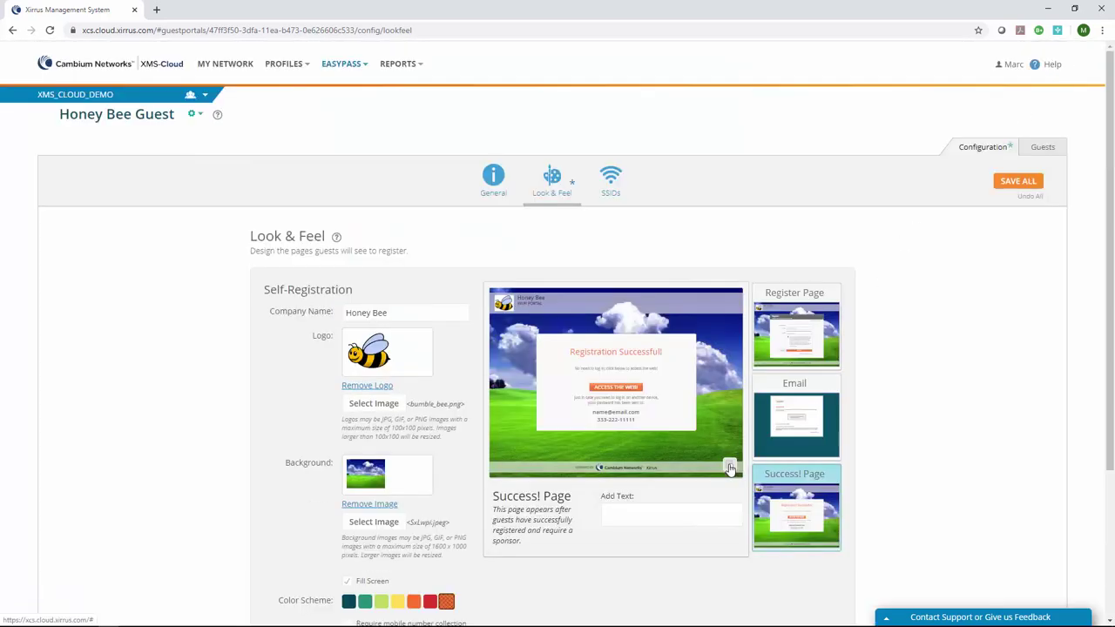
pyautogui.click(730, 467)
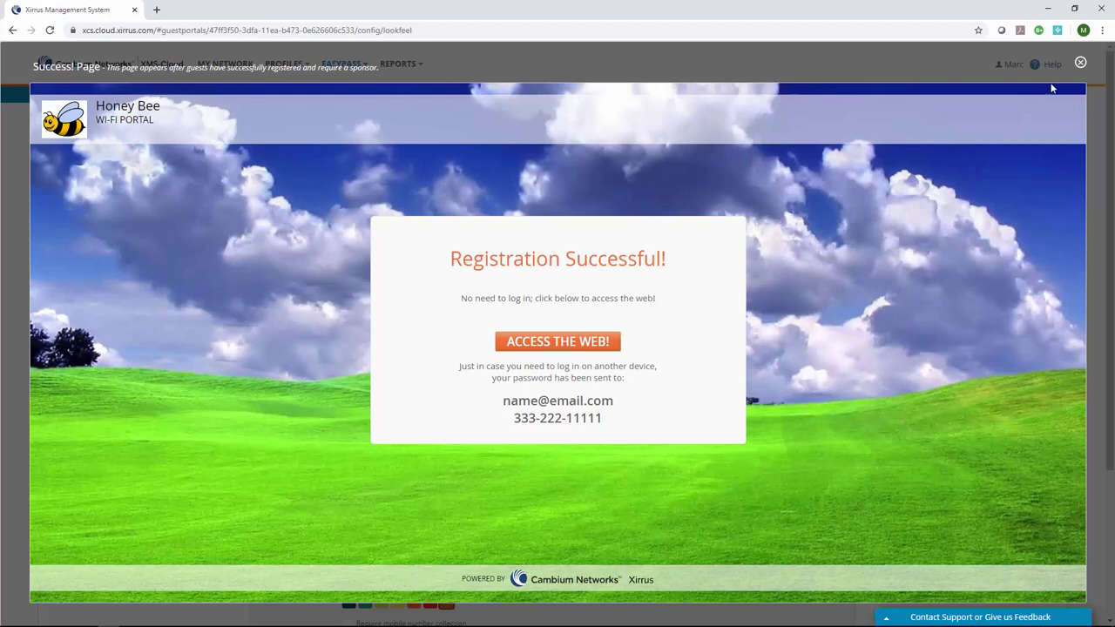
# - Assign the Acme Guest SSID to Honey Bee Guest and save all portal changes
pyautogui.click(1080, 63)
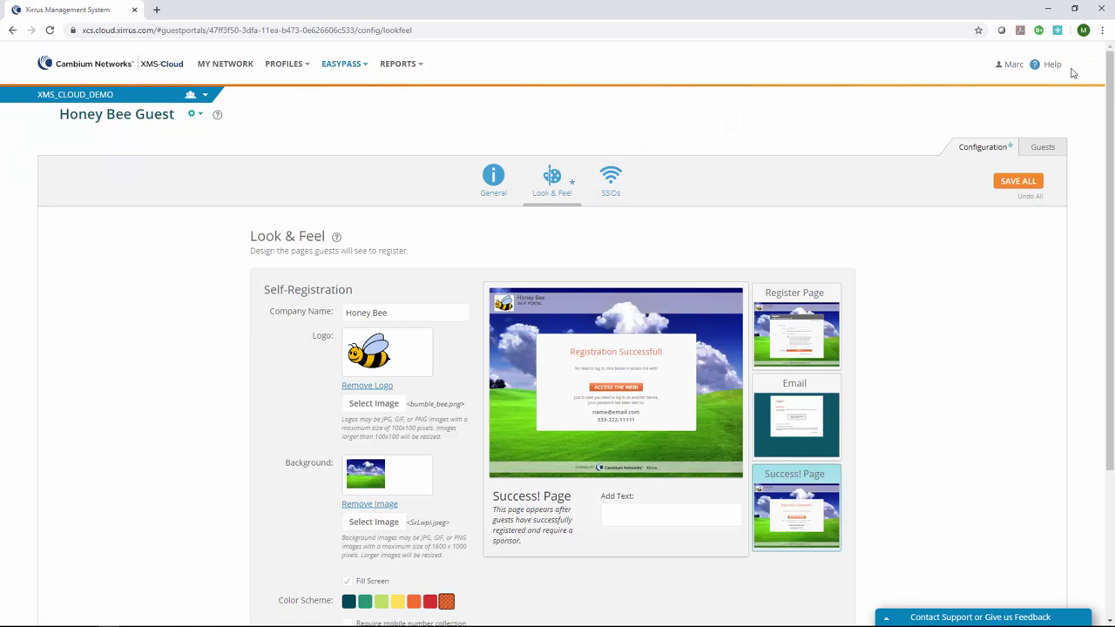
pyautogui.click(609, 177)
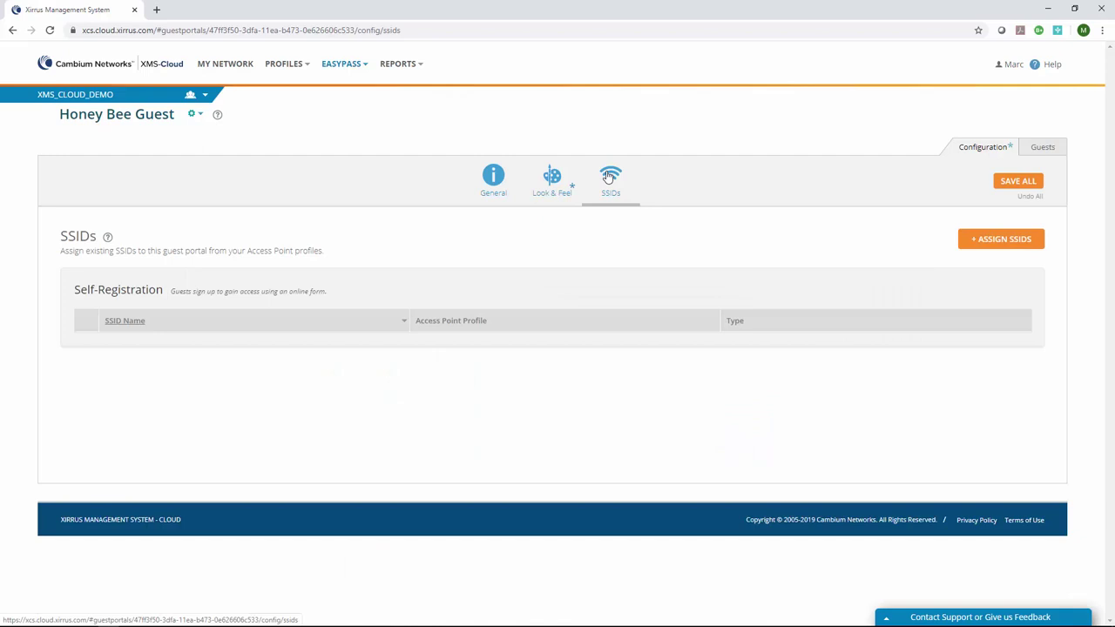
pyautogui.click(1006, 242)
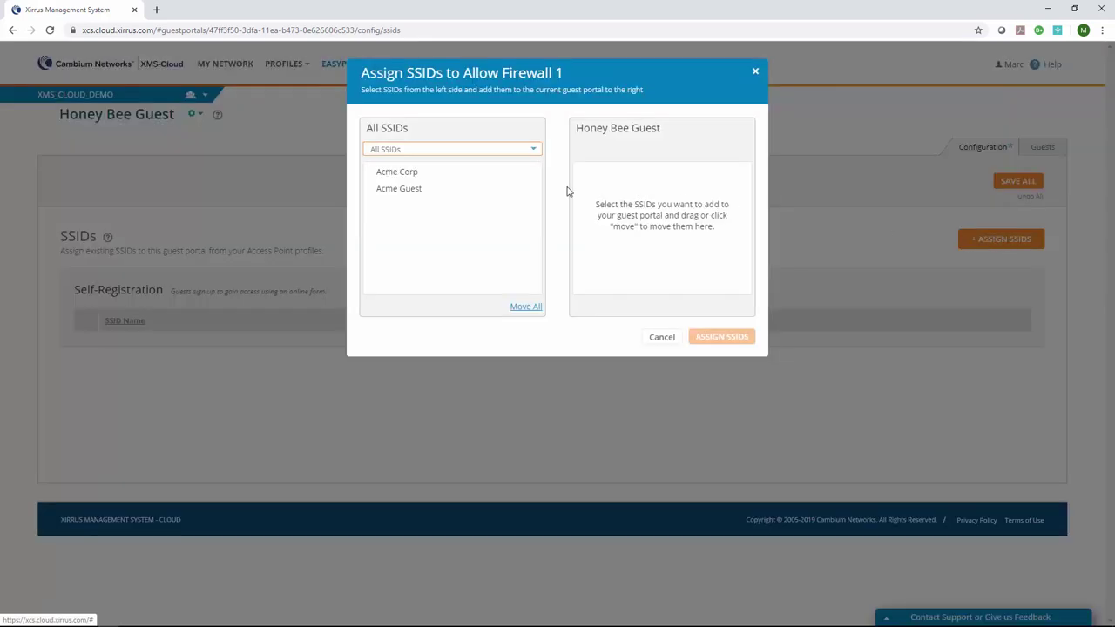
pyautogui.moveTo(465, 197); pyautogui.dragTo(660, 202)
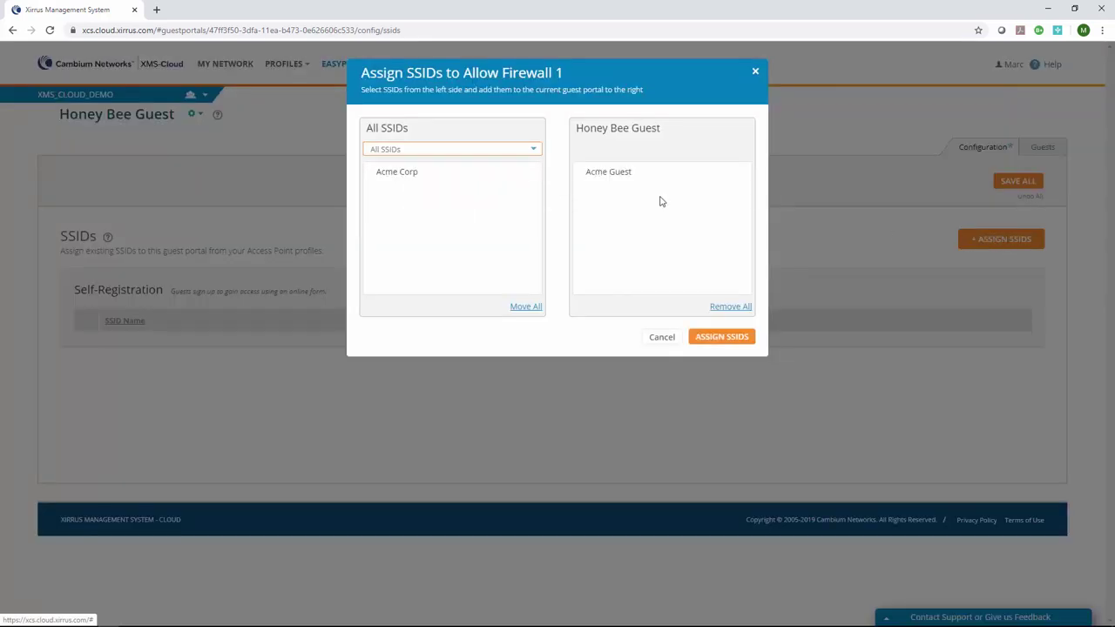
pyautogui.click(717, 339)
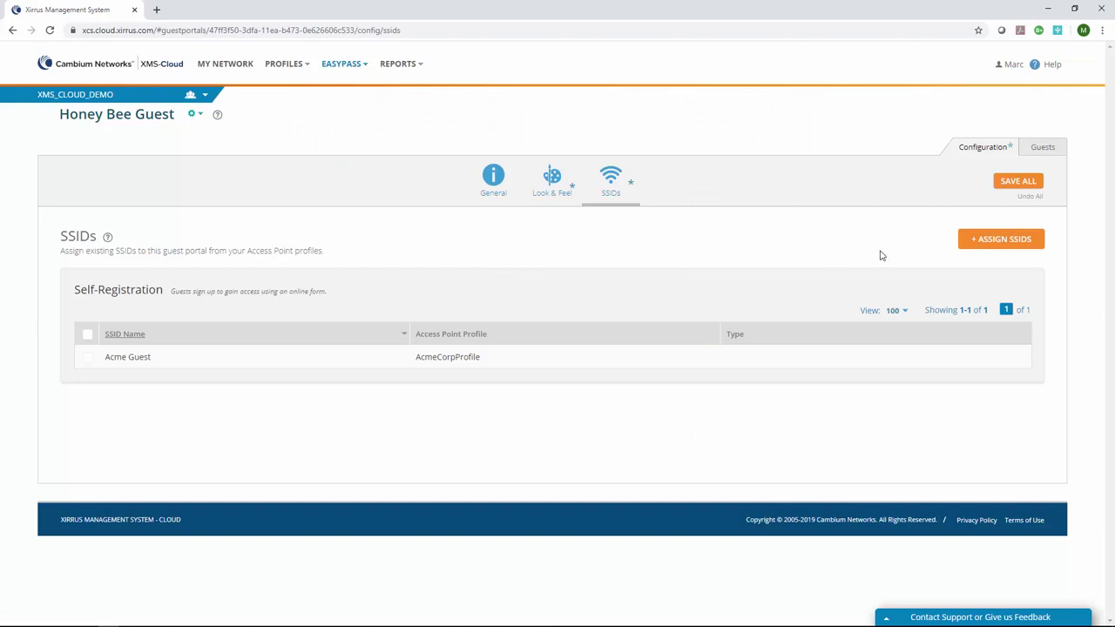
pyautogui.click(1018, 184)
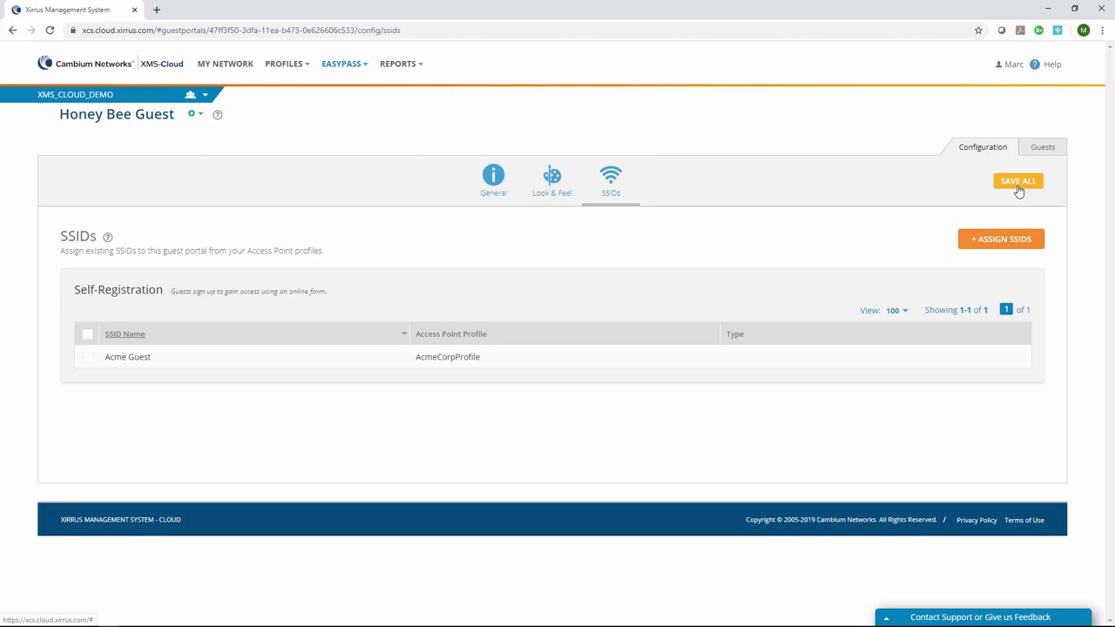
# - Begin a new portal from the EasyPass portal list
pyautogui.click(336, 68)
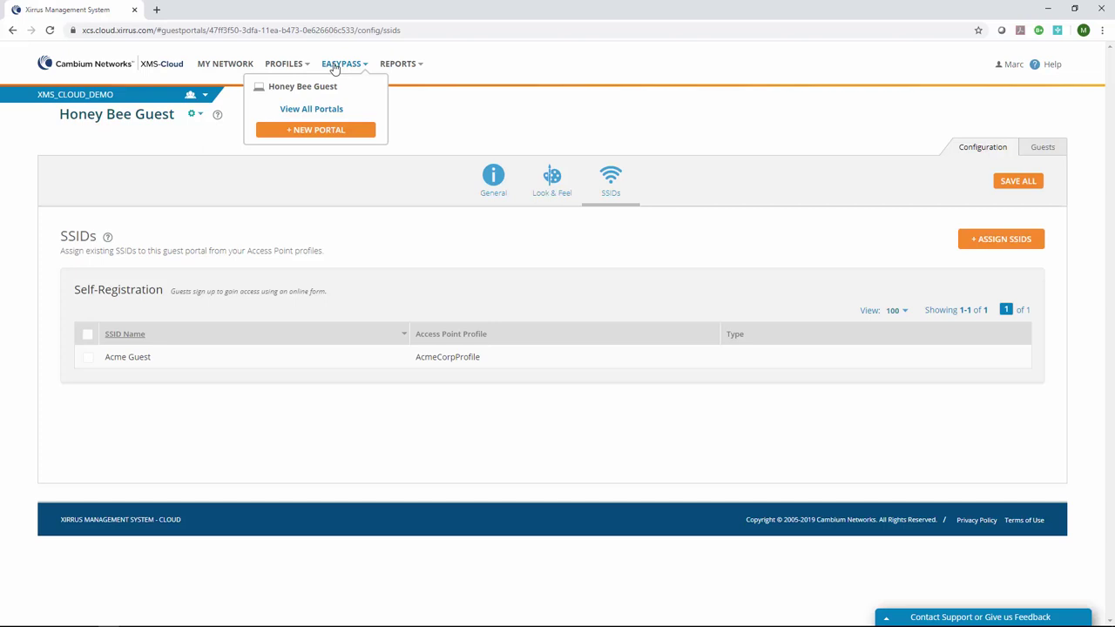
pyautogui.click(327, 133)
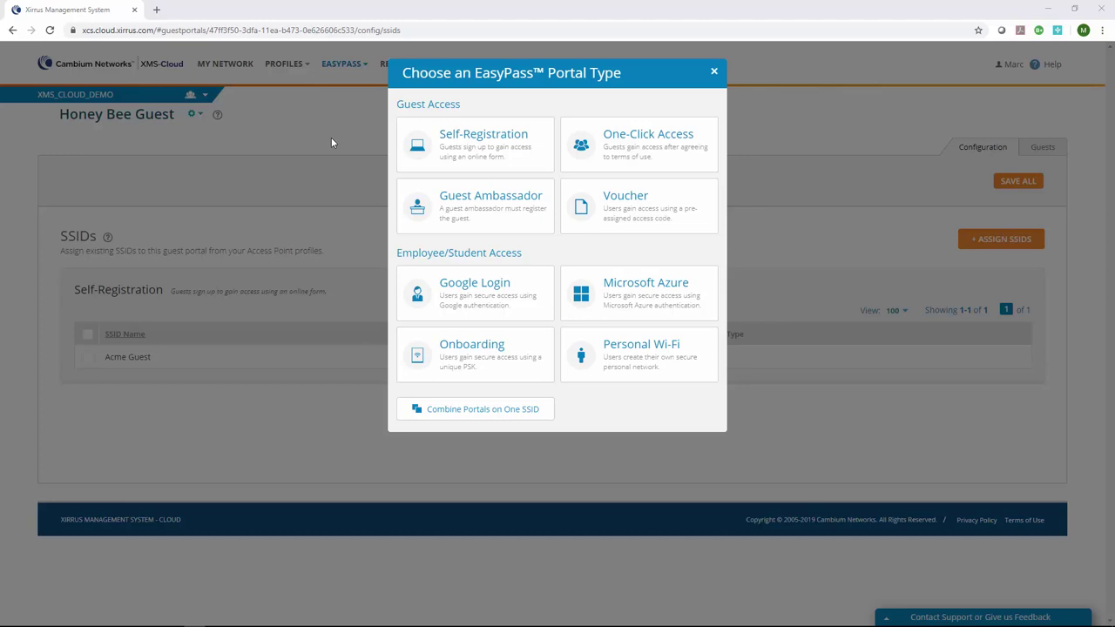
# - Create a Microsoft Azure portal named 'MS Azure'
pyautogui.click(590, 294)
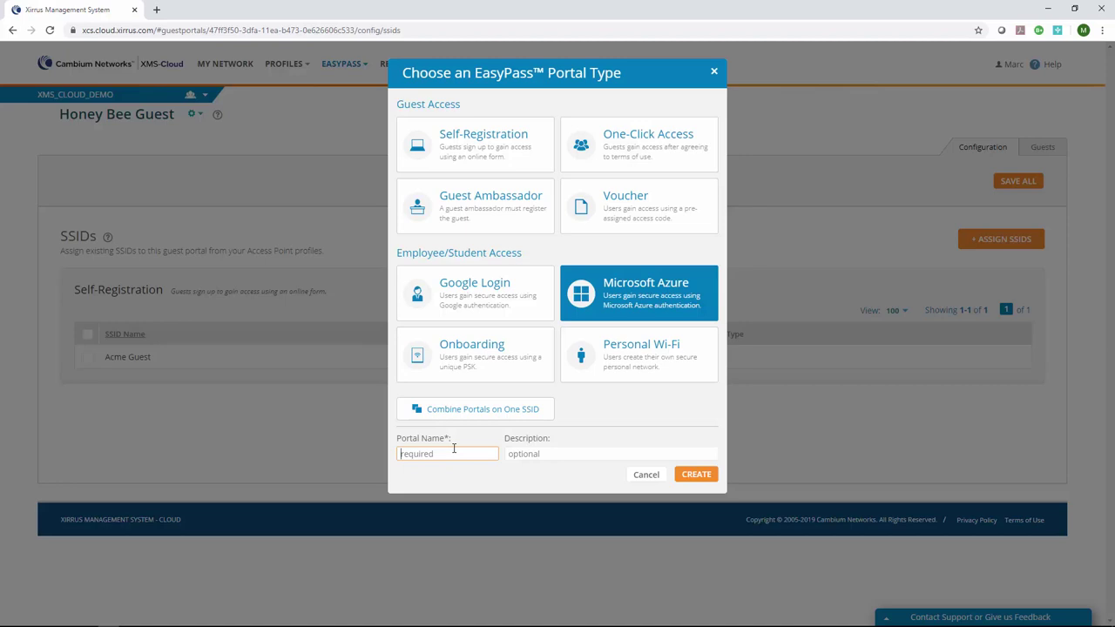
pyautogui.write('MS Azure')
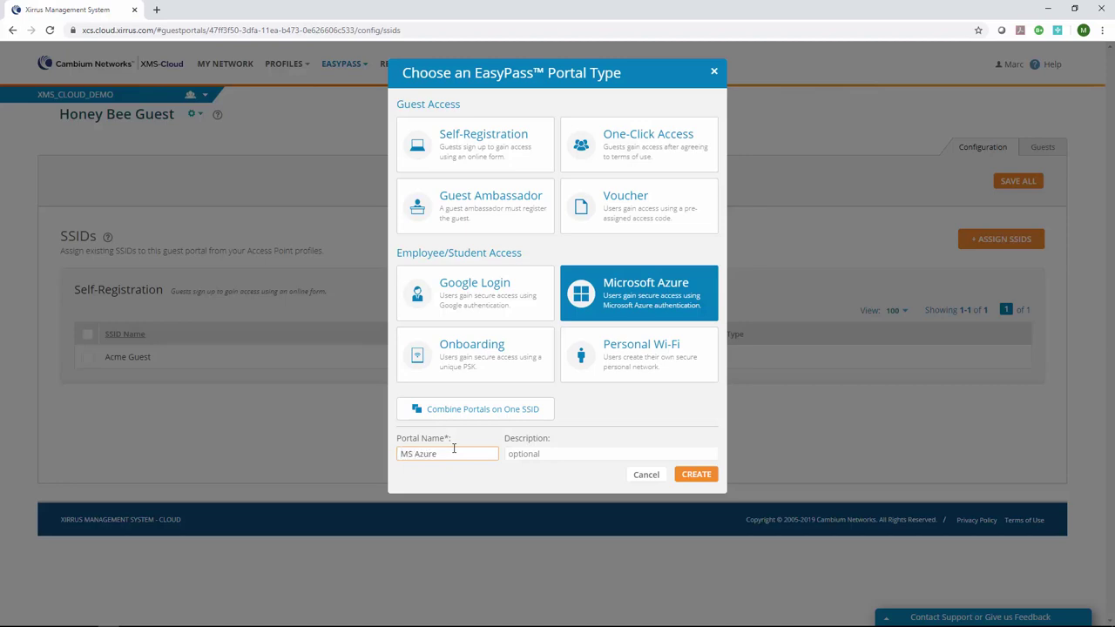
pyautogui.click(710, 475)
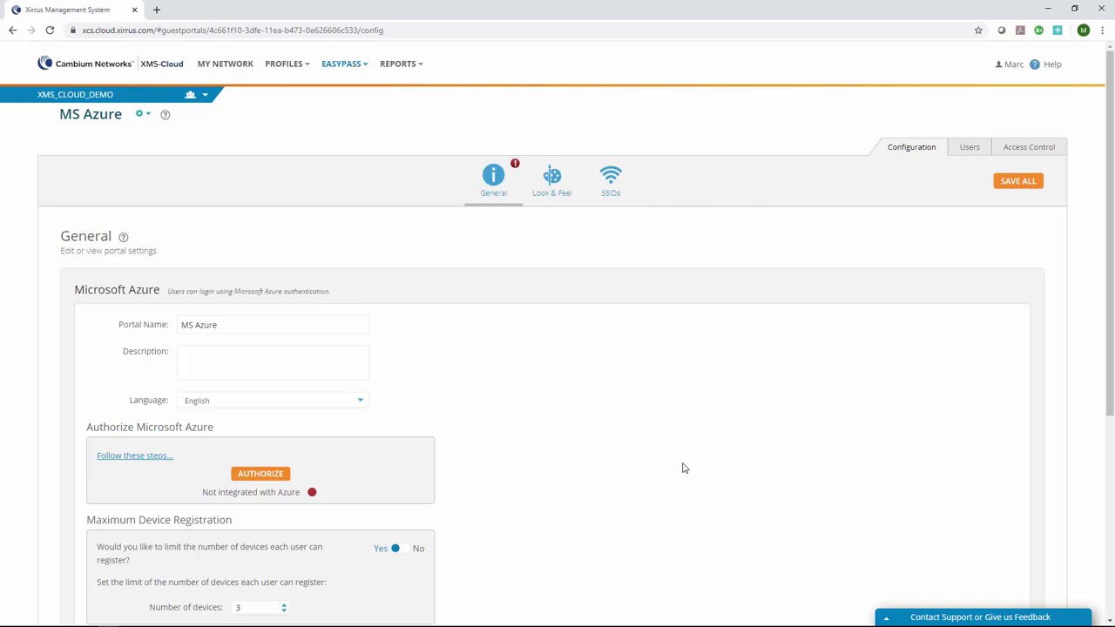
# - Authorize MS Azure with Azure by signing in with the organisation's admin account and password
pyautogui.click(263, 474)
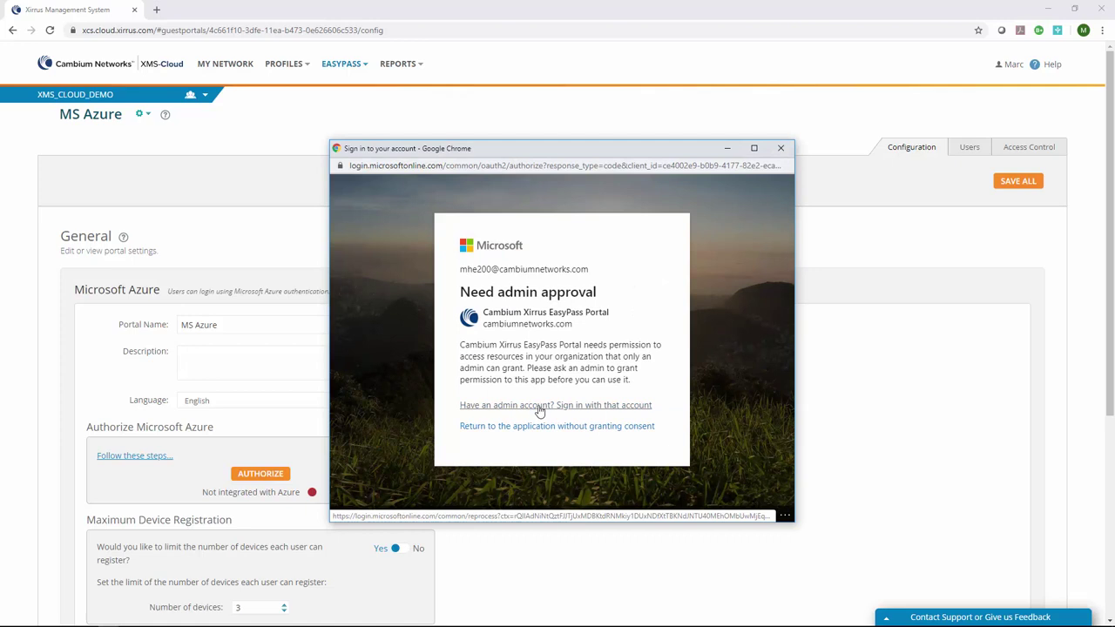
pyautogui.click(540, 407)
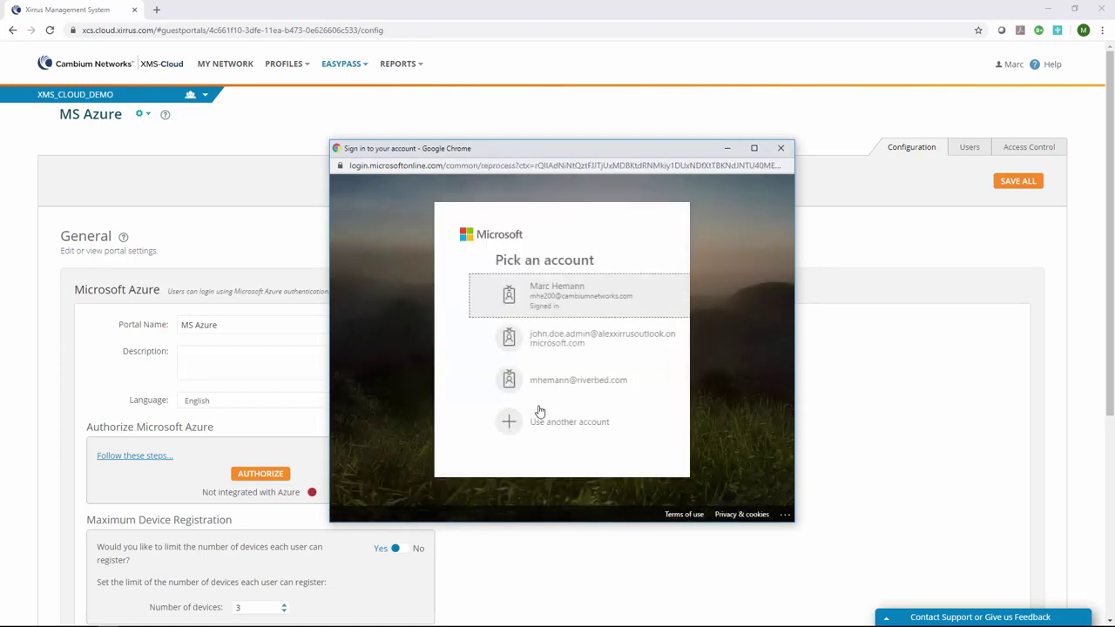
pyautogui.click(535, 349)
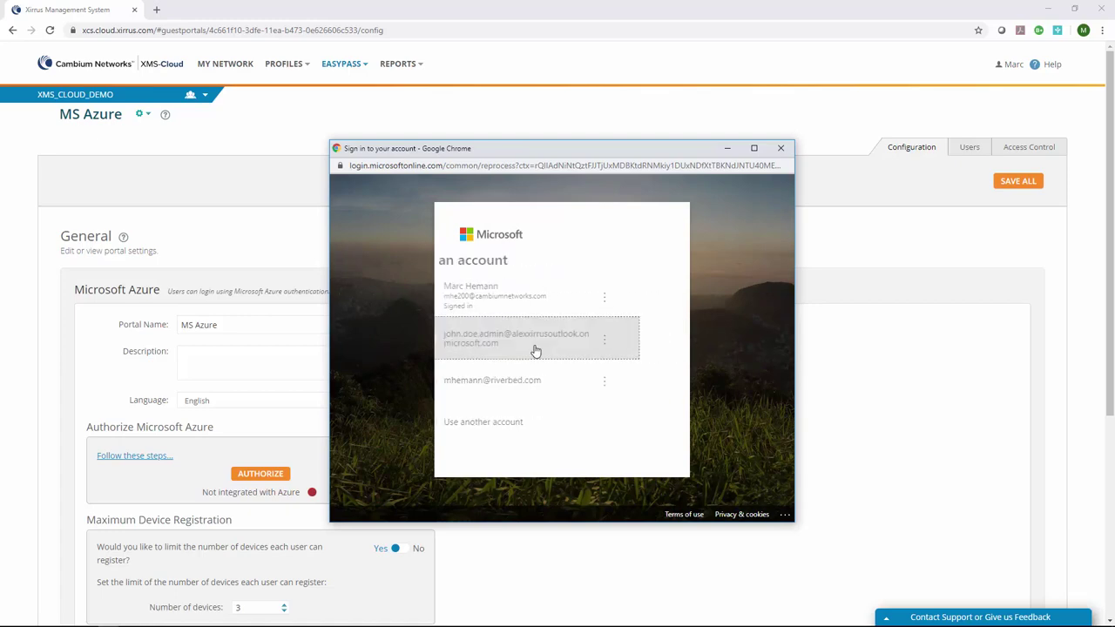
pyautogui.write('•••••••••••••')
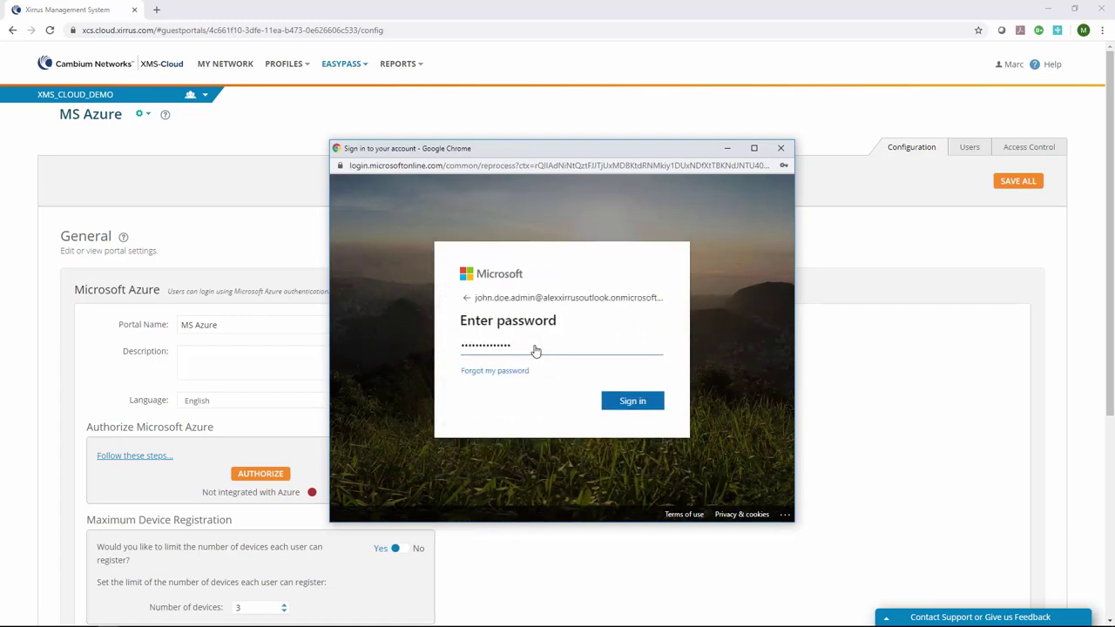
pyautogui.press('Return')
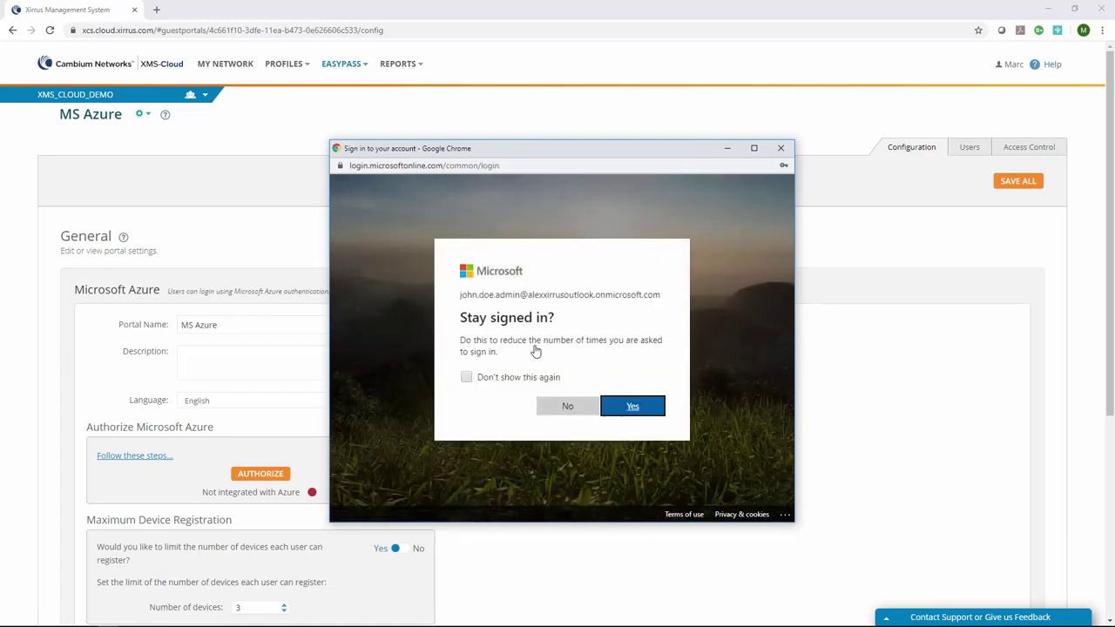
pyautogui.click(630, 409)
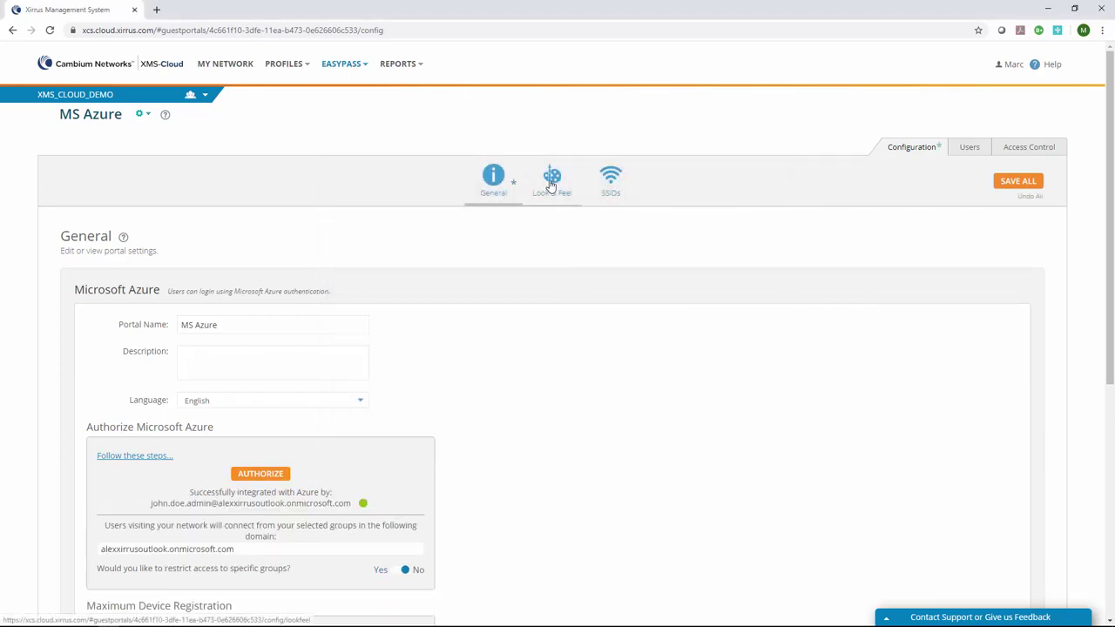
# - Give the MS Azure portal the company name Honey Bee and the bumble bee logo
pyautogui.click(550, 183)
pyautogui.click(407, 300)
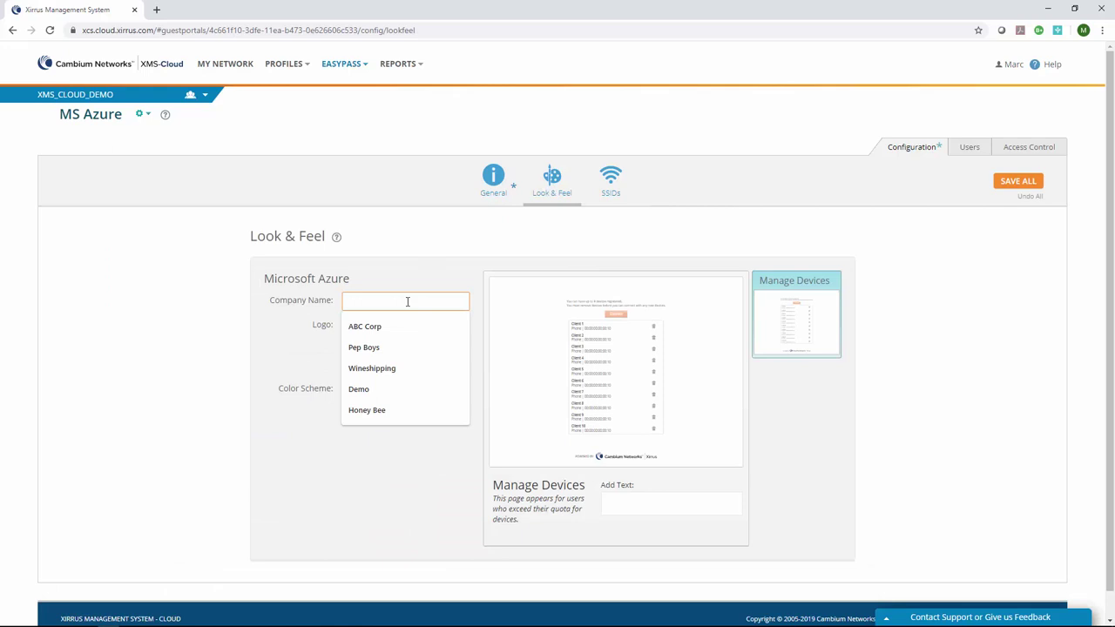
pyautogui.write('Honey Bee')
pyautogui.click(399, 324)
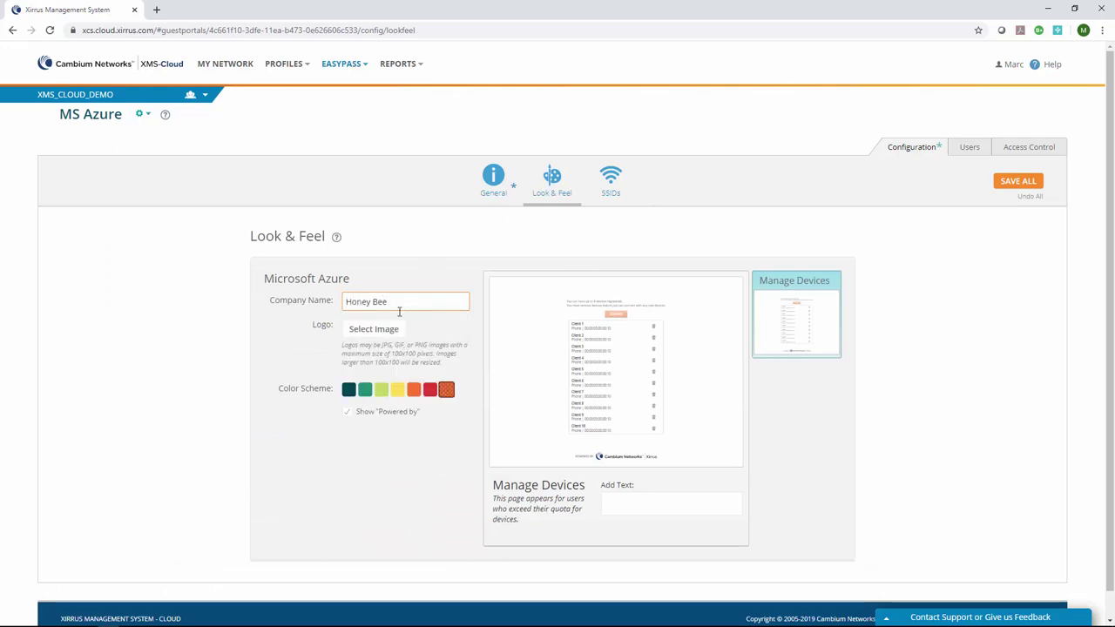
pyautogui.click(391, 327)
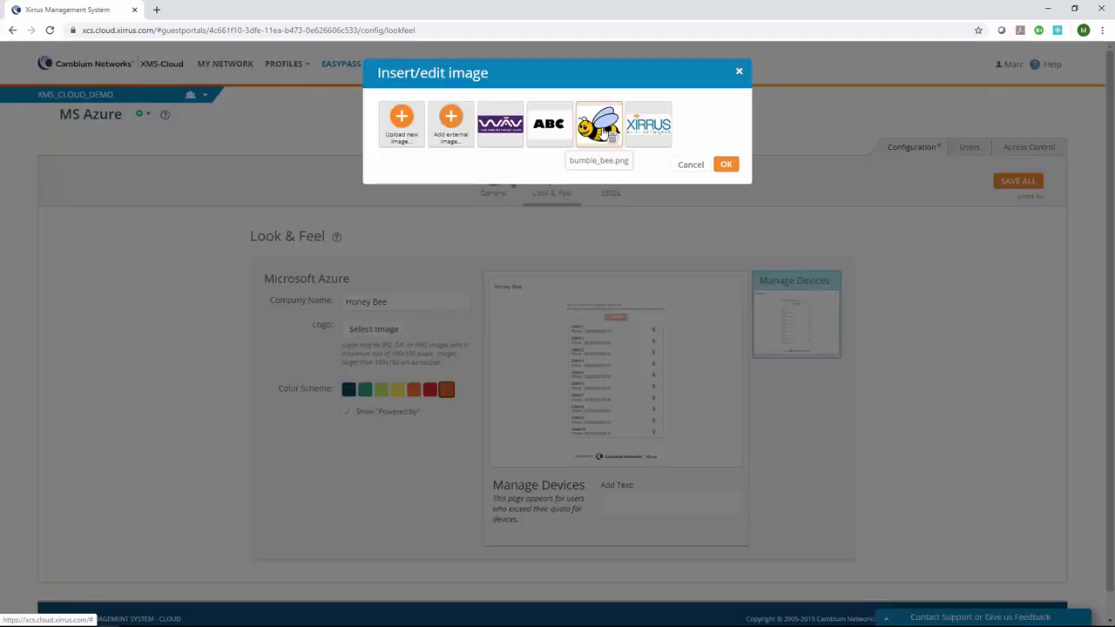
pyautogui.click(724, 165)
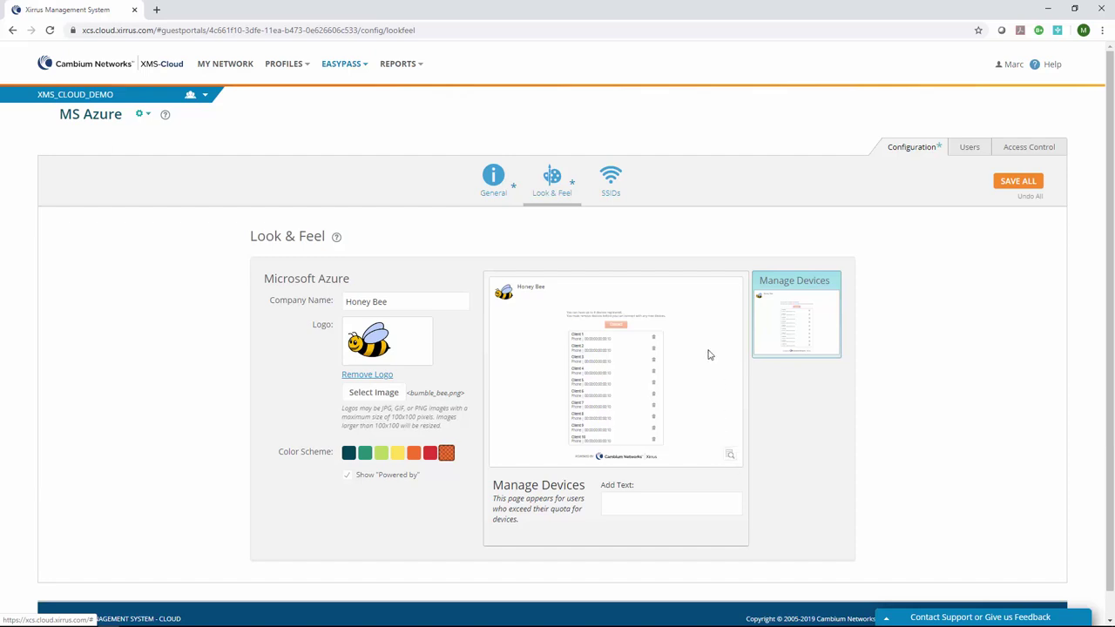
pyautogui.click(611, 179)
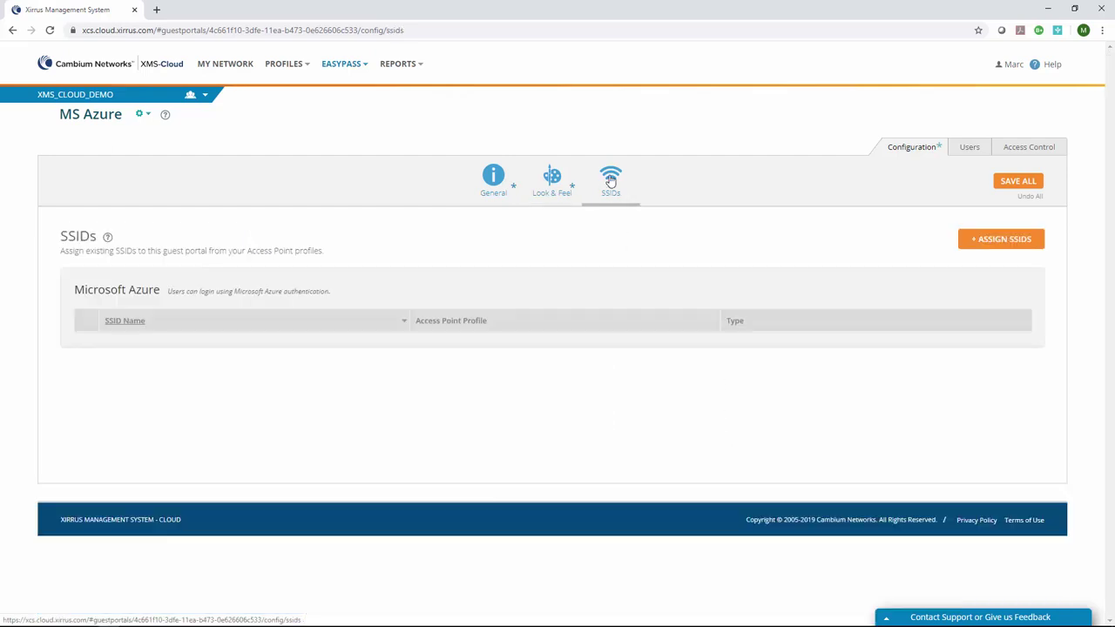
# - Assign the Acme Corp SSID to MS Azure, save all, and return to My Network
pyautogui.click(1011, 238)
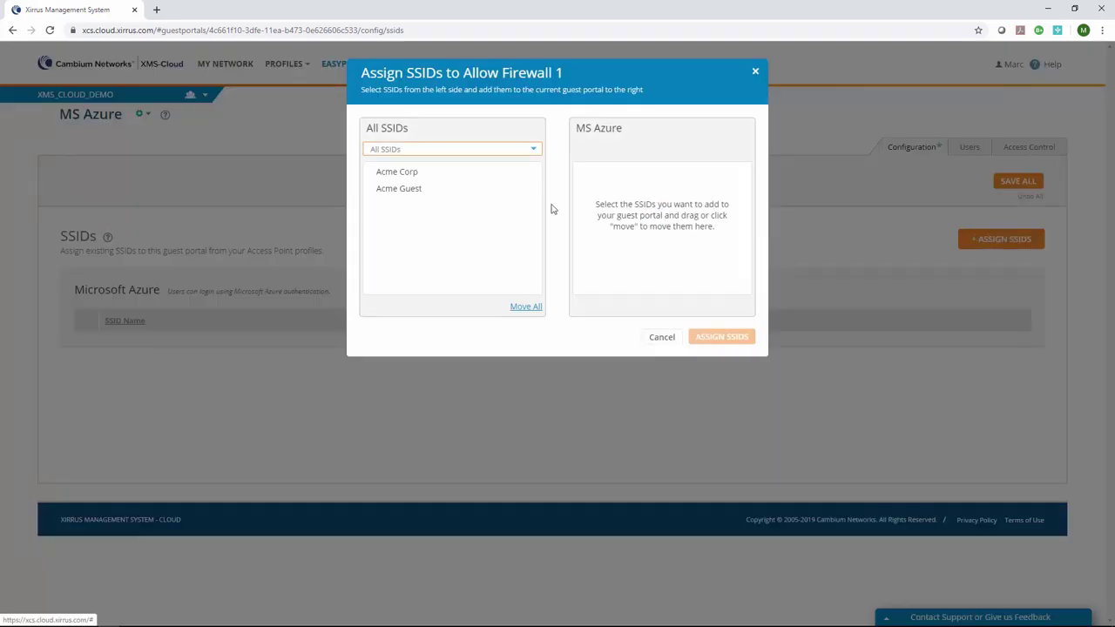
pyautogui.moveTo(413, 177); pyautogui.dragTo(632, 192)
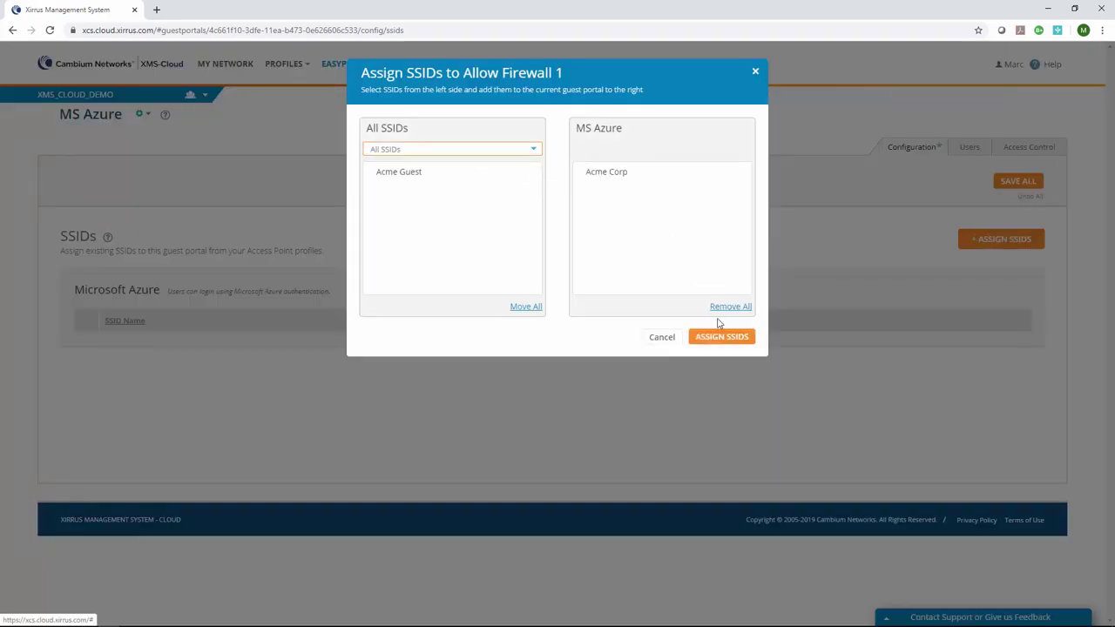
pyautogui.click(722, 337)
pyautogui.click(1017, 182)
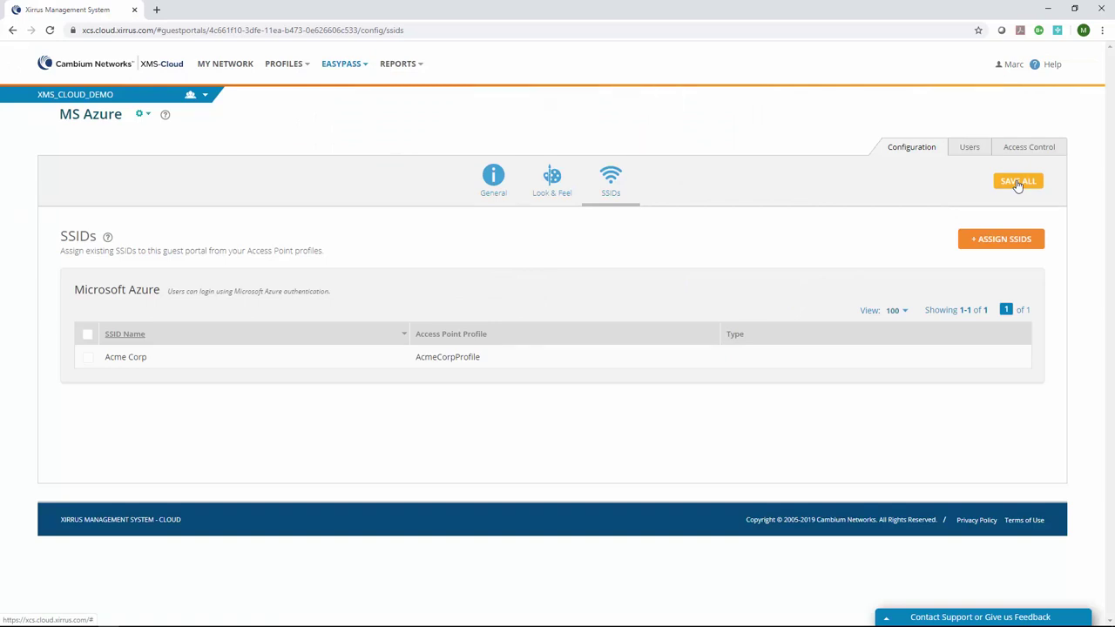
pyautogui.click(226, 68)
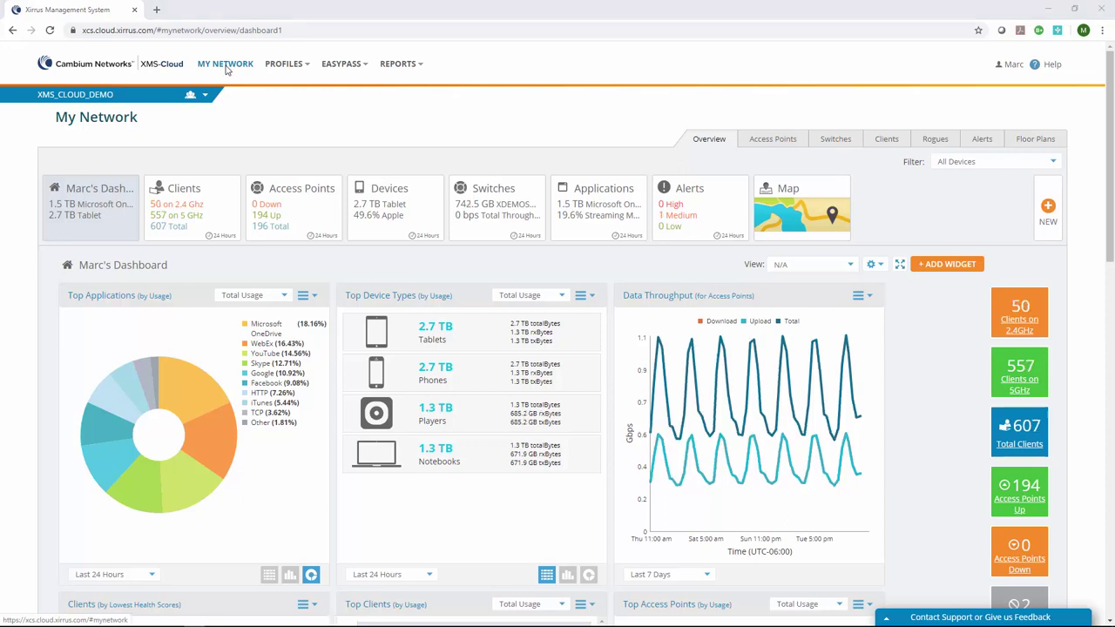
# - On the Map, toggle satellite view on and off, then open the Taj Mahal building via the India marker
pyautogui.click(783, 211)
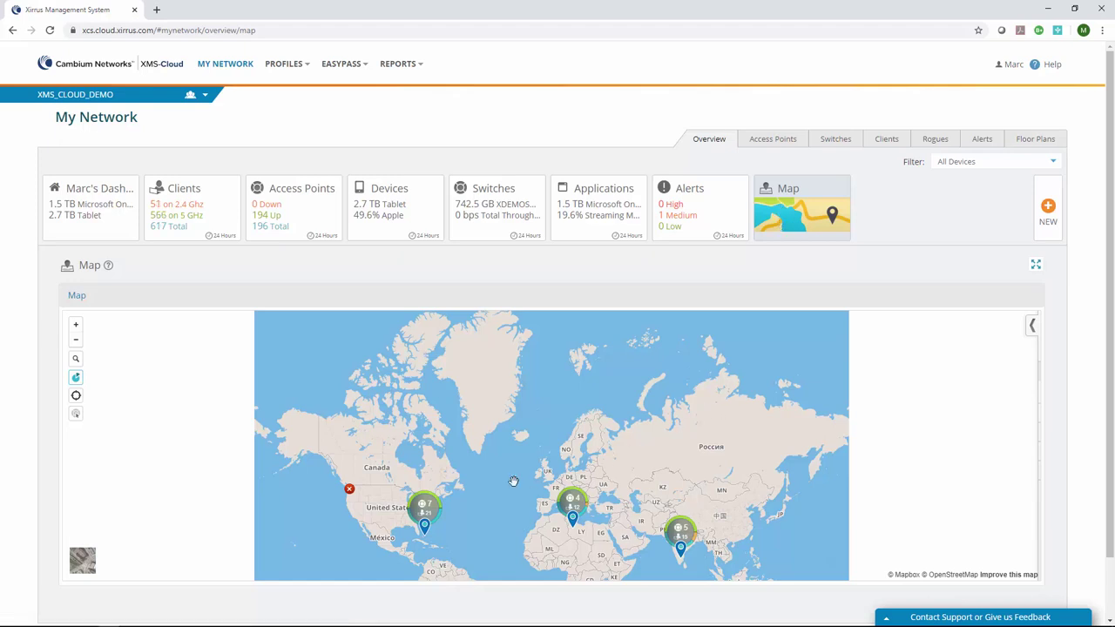
pyautogui.click(84, 566)
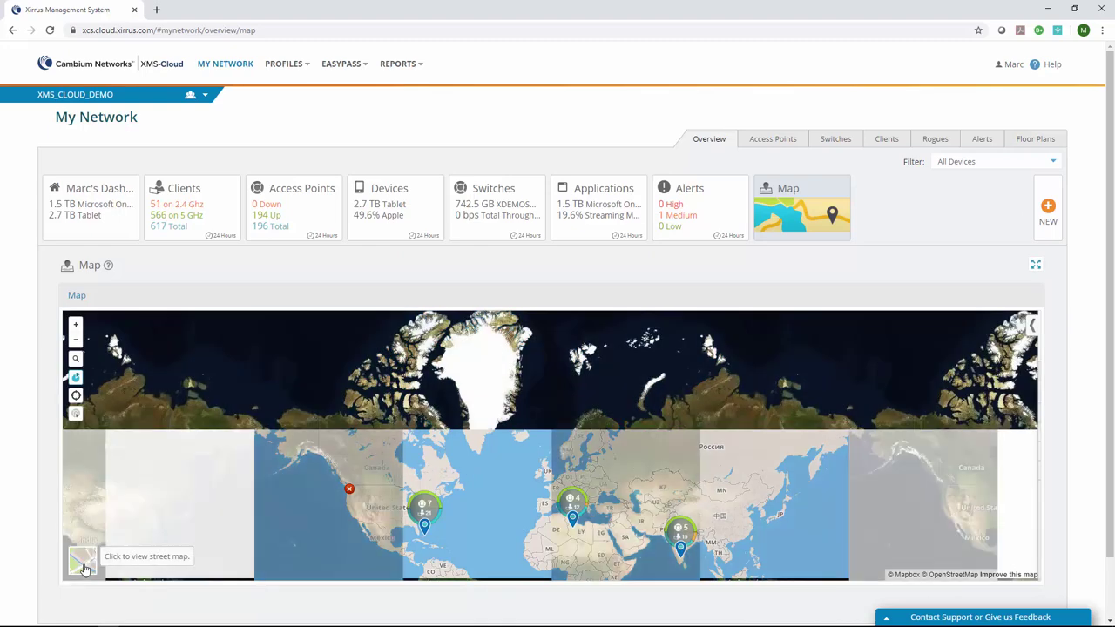
pyautogui.click(83, 562)
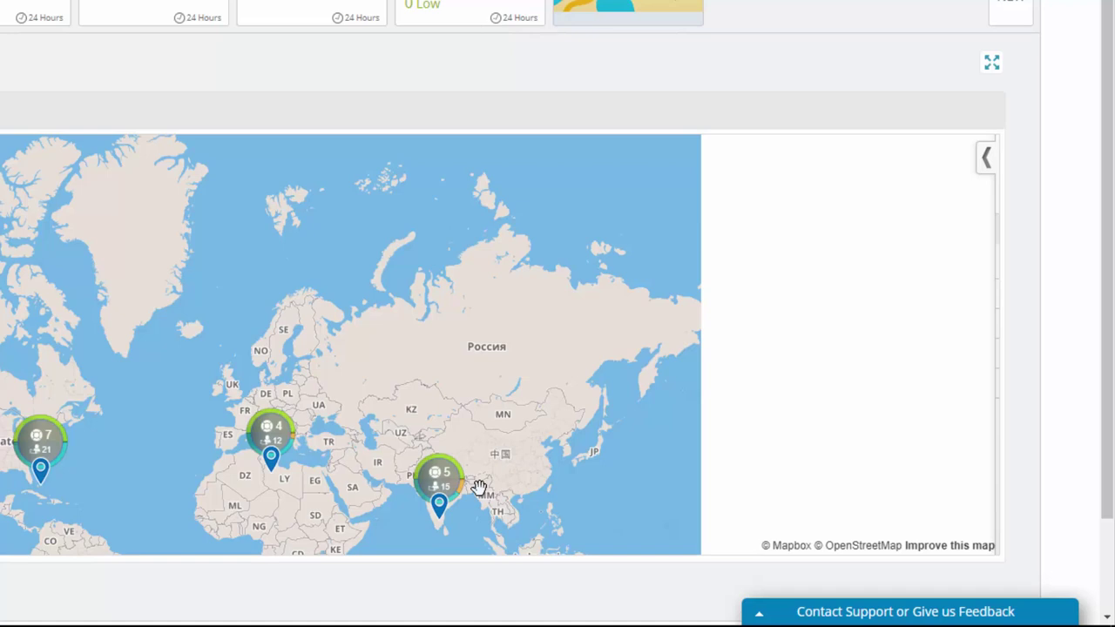
pyautogui.click(433, 492)
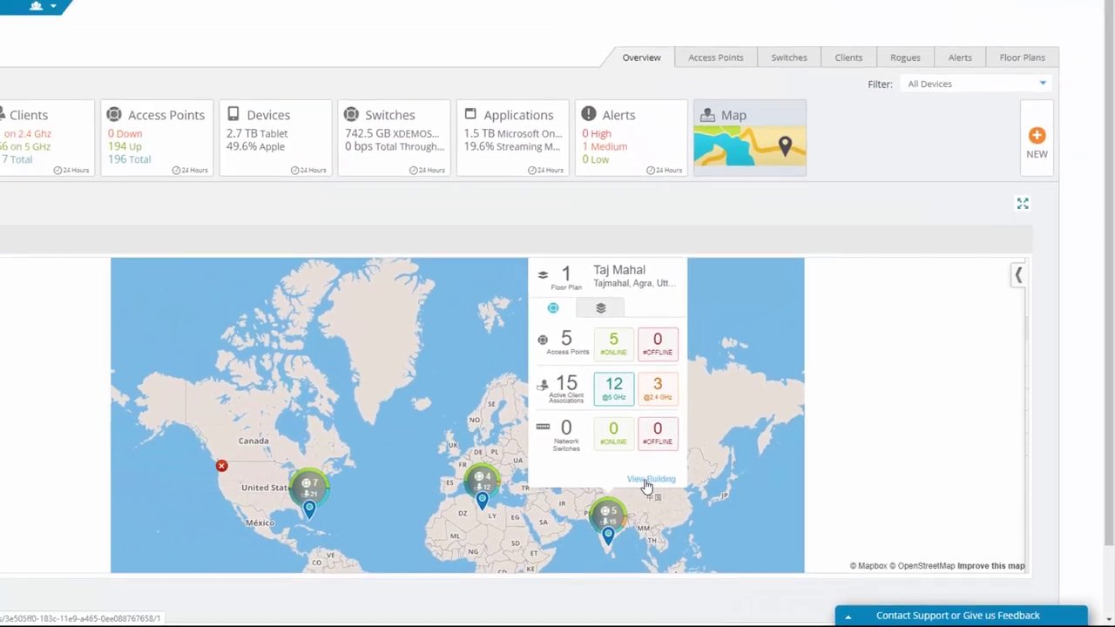
pyautogui.click(645, 483)
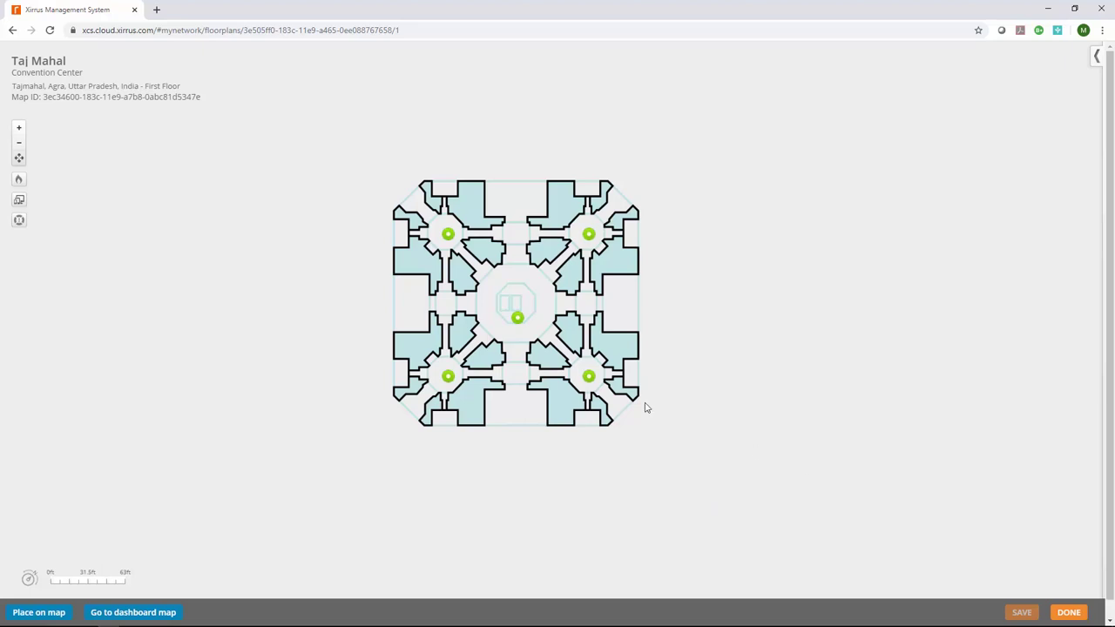
# - Inspect the lower-right access point and toggle the heat map and client stations overlays on and off
pyautogui.click(590, 380)
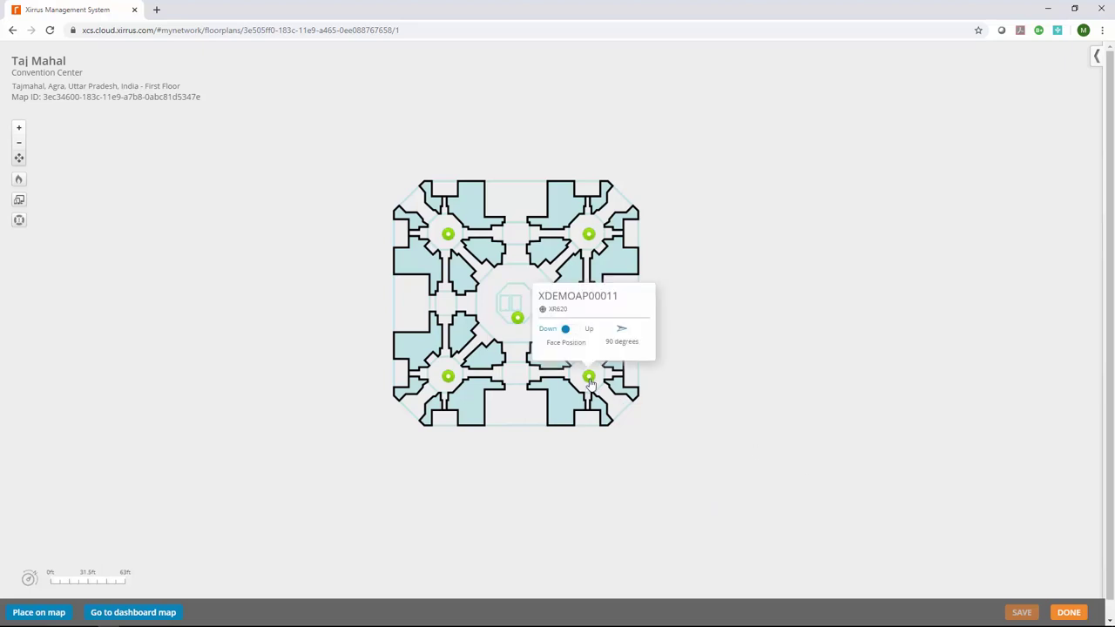
pyautogui.click(19, 182)
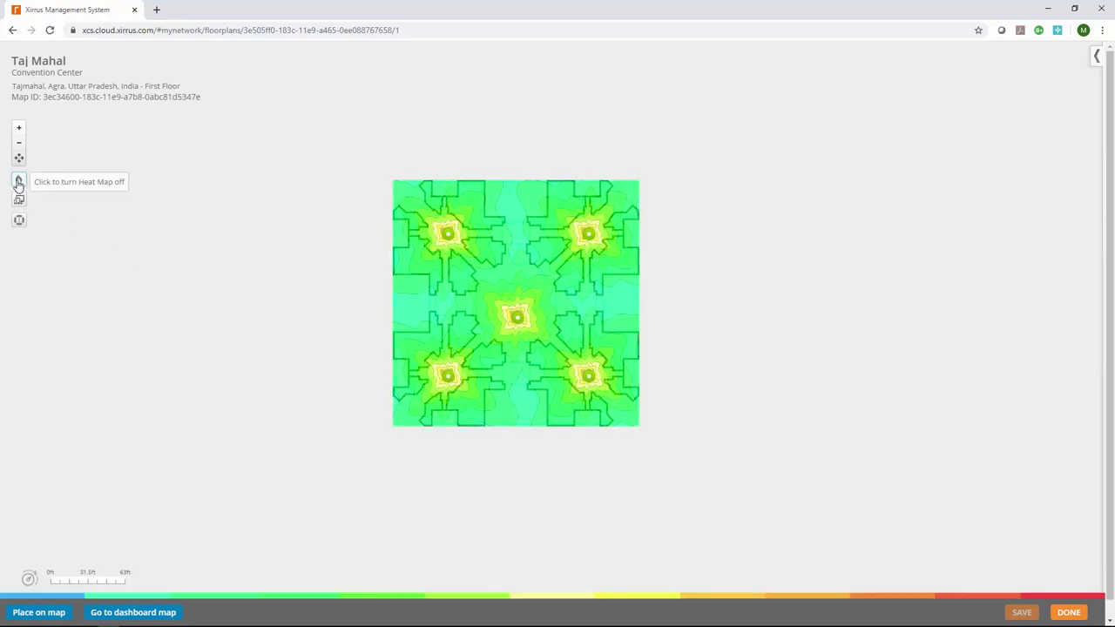
pyautogui.click(18, 183)
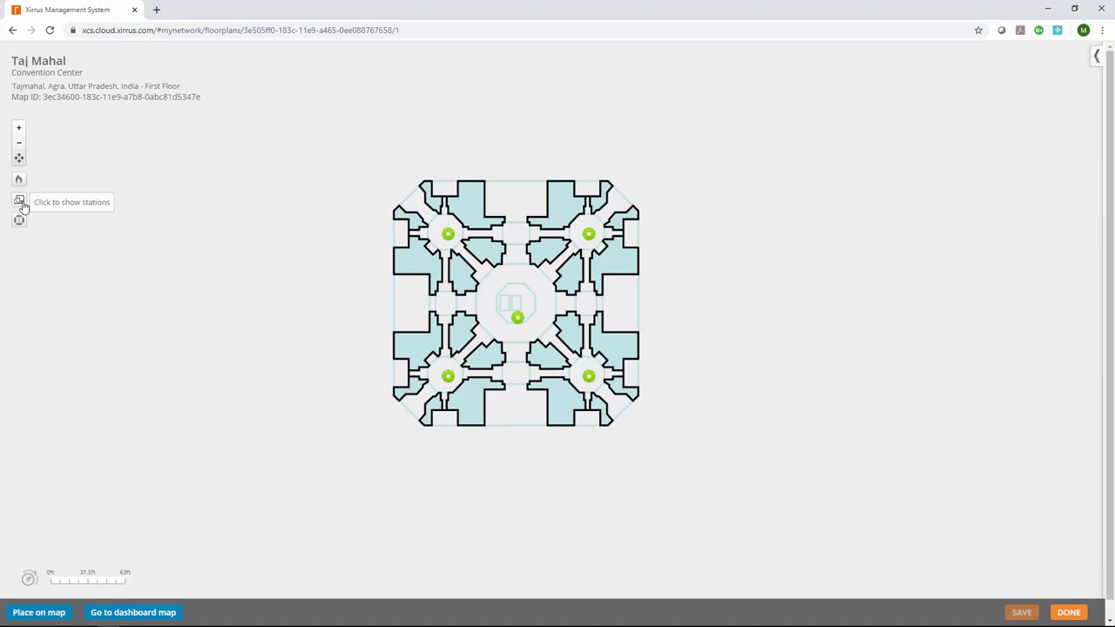
pyautogui.click(19, 201)
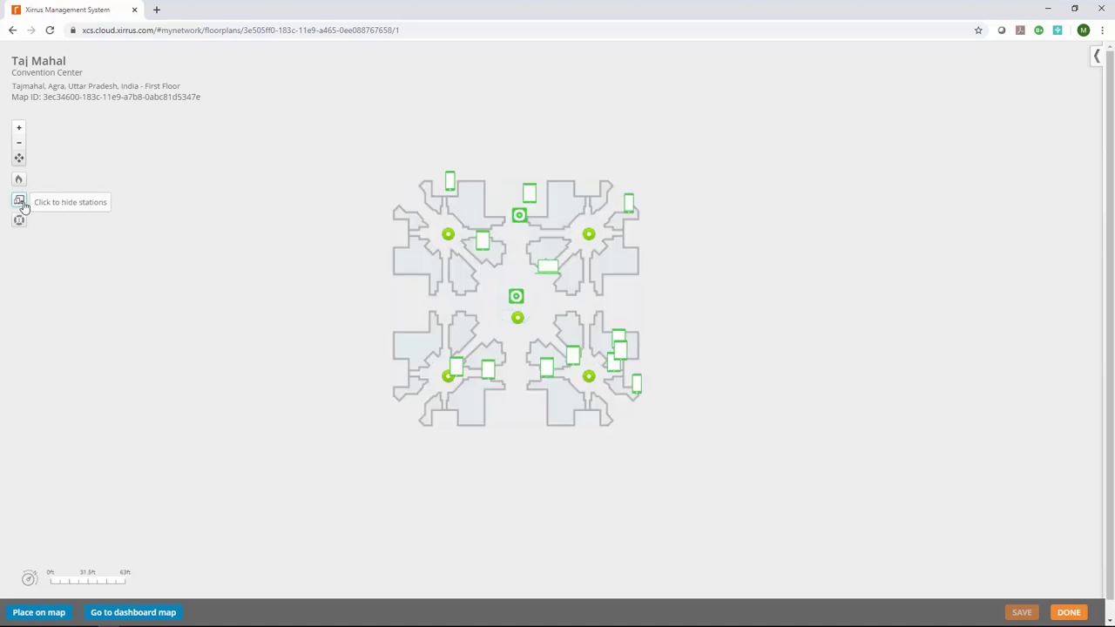
pyautogui.moveTo(483, 244)
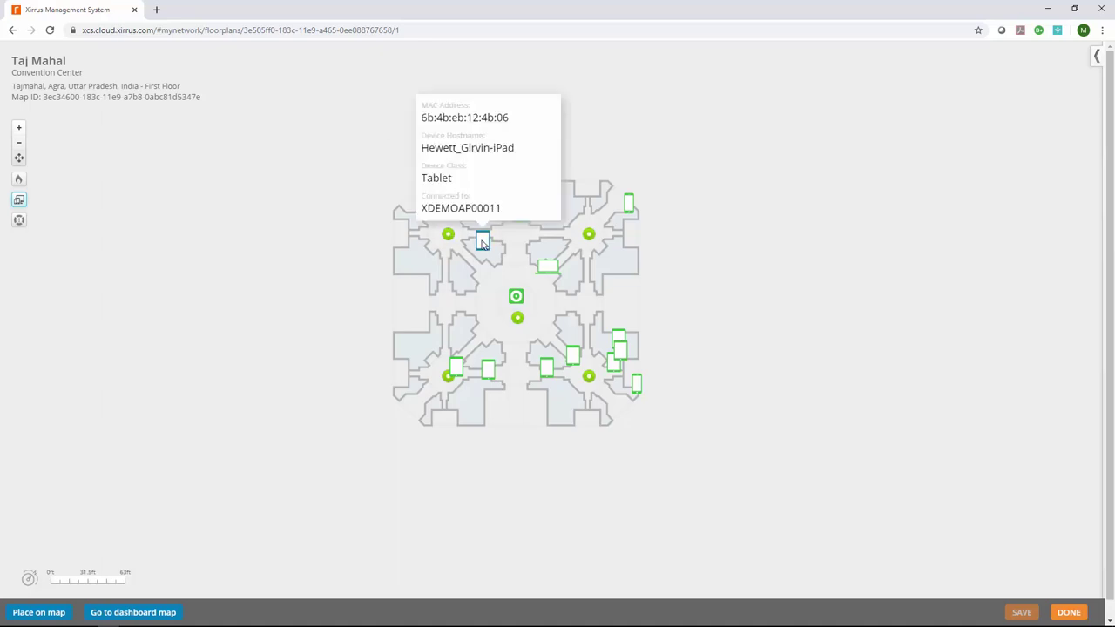
pyautogui.click(20, 201)
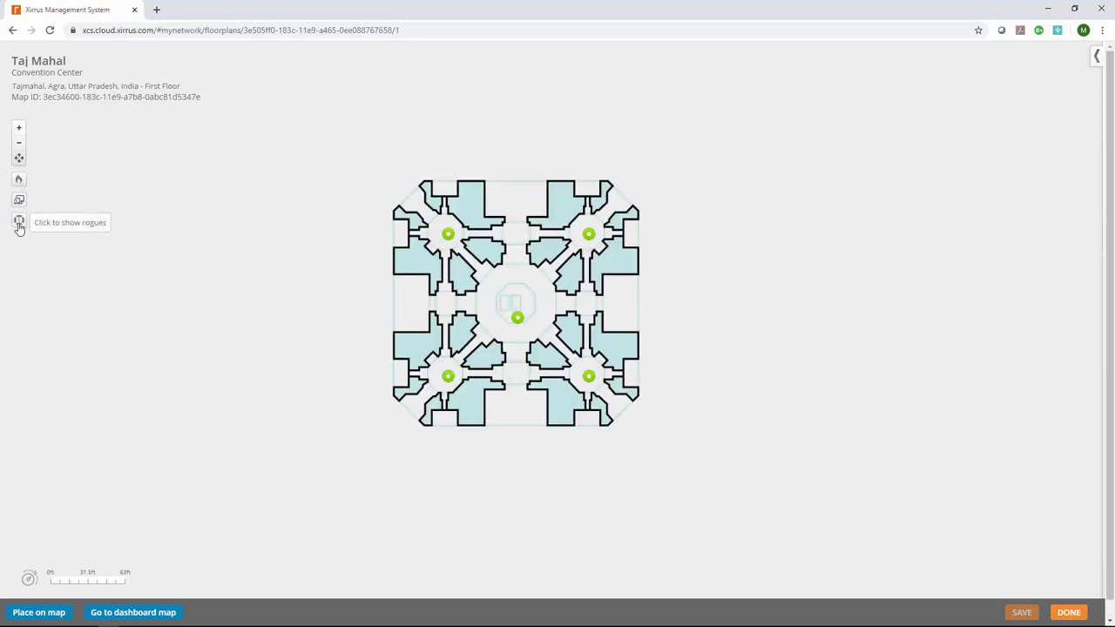
# - Show rogue access points, view one rogue's details, then close the floor plan with DONE
pyautogui.click(20, 223)
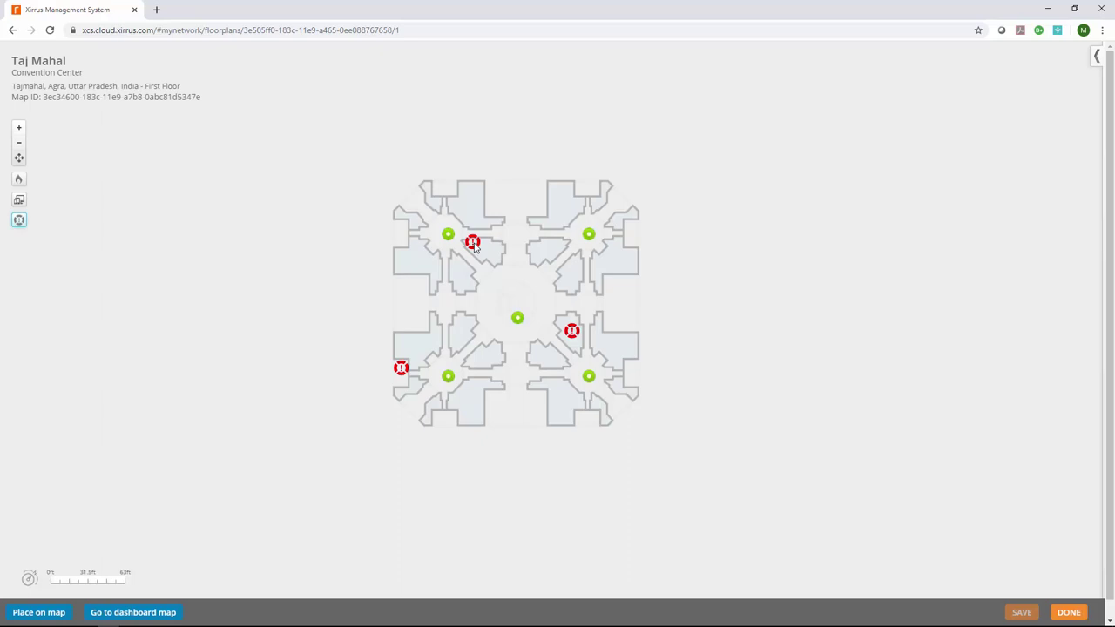
pyautogui.click(473, 246)
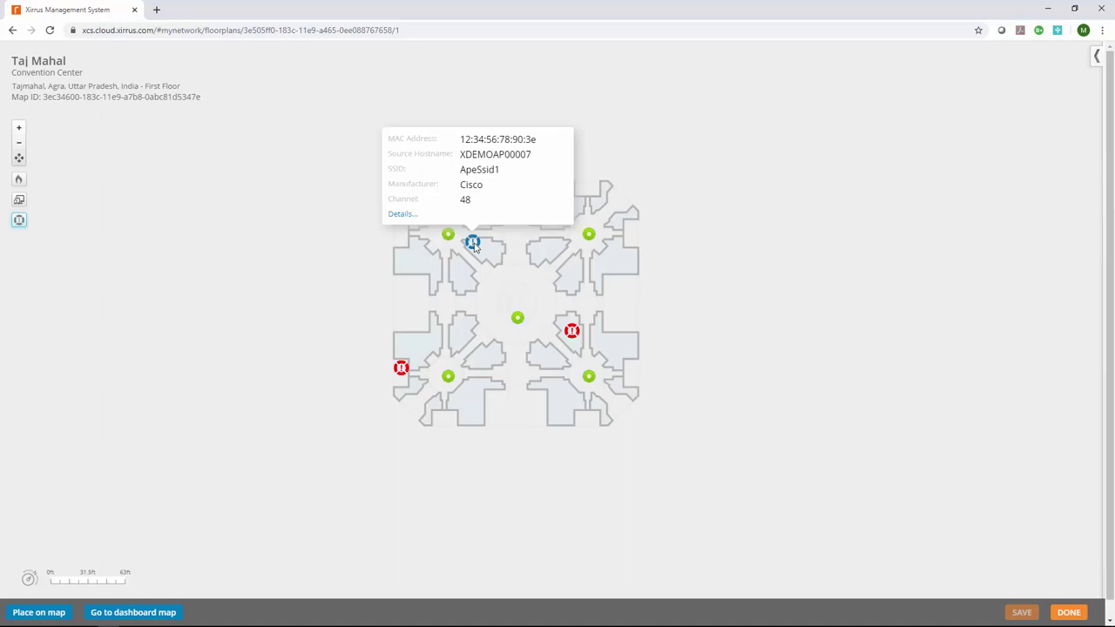
pyautogui.click(474, 246)
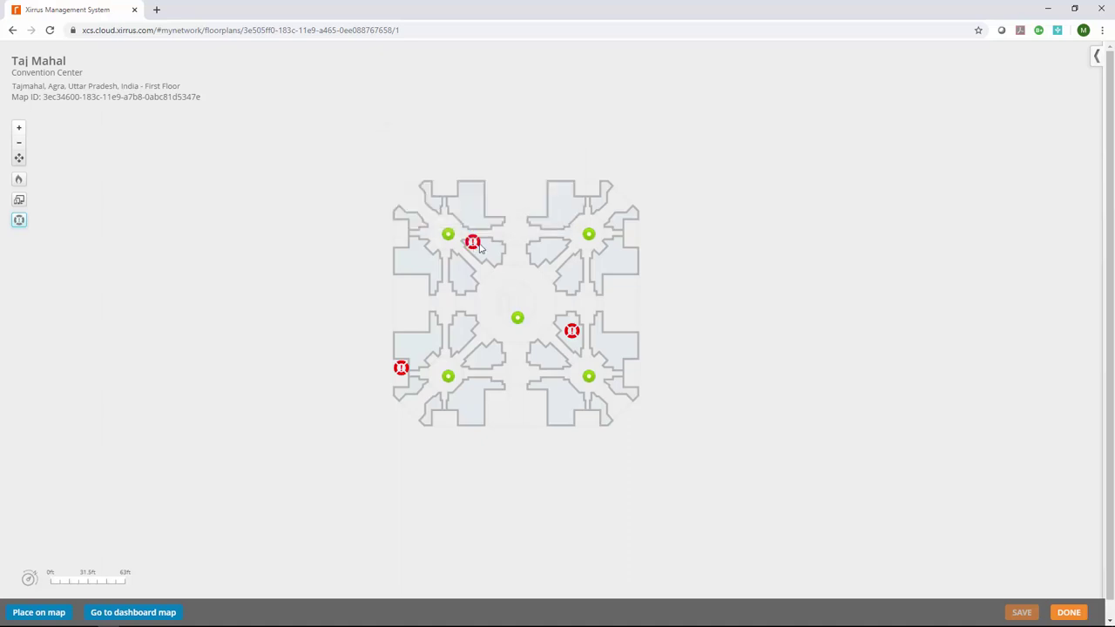
pyautogui.click(1069, 612)
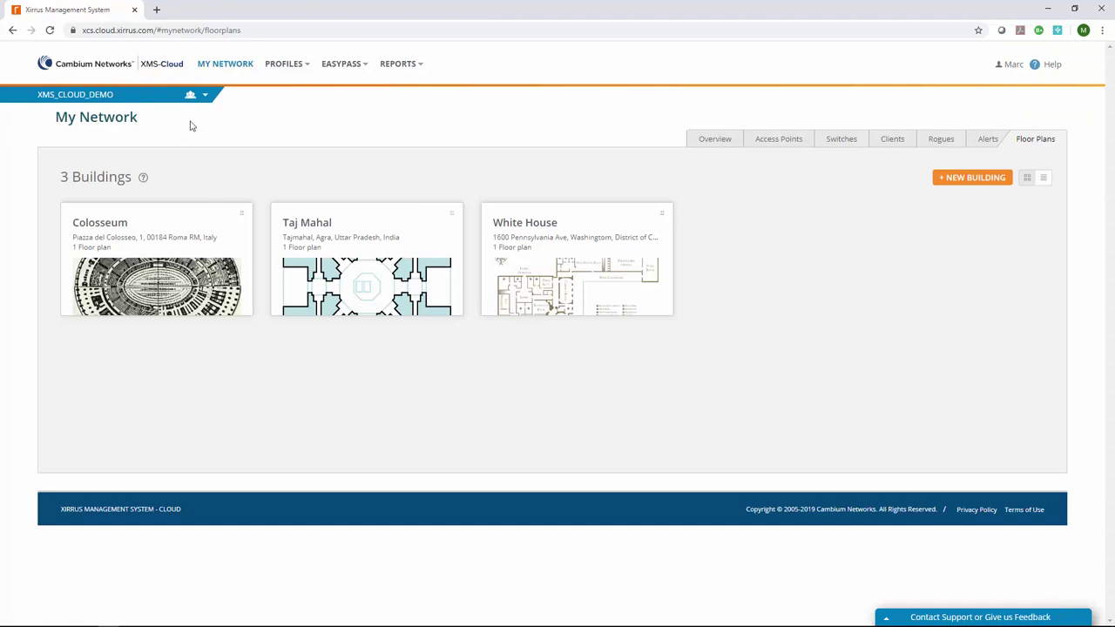
# - Add a new dashboard on the Overview and rename it from 'Dashboard 1' to 'Hoeny Bee'
pyautogui.click(211, 69)
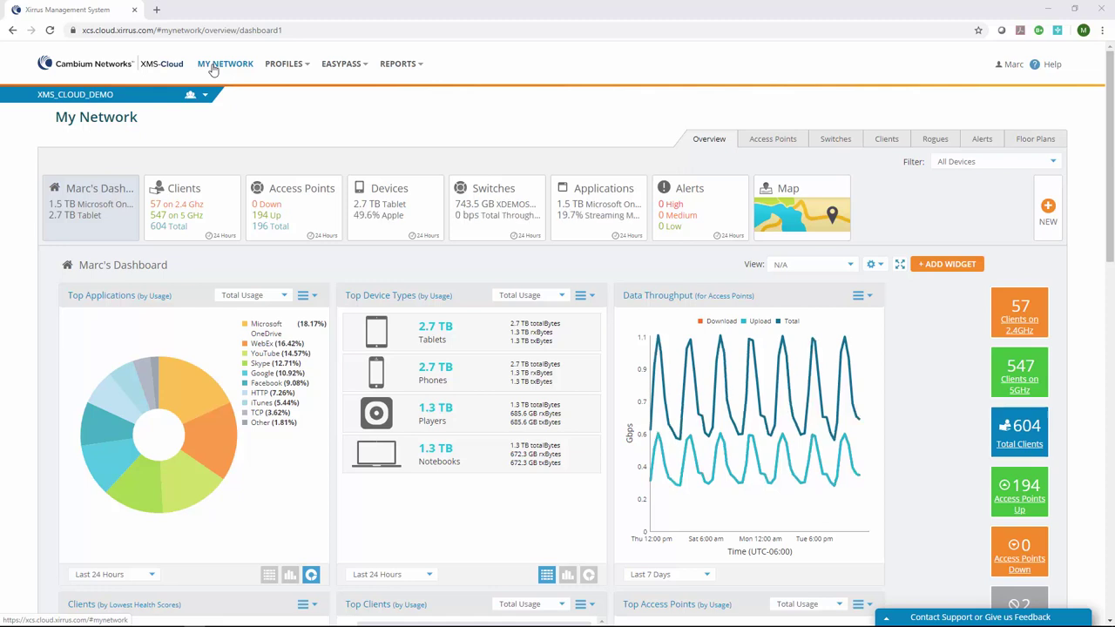
pyautogui.click(1048, 213)
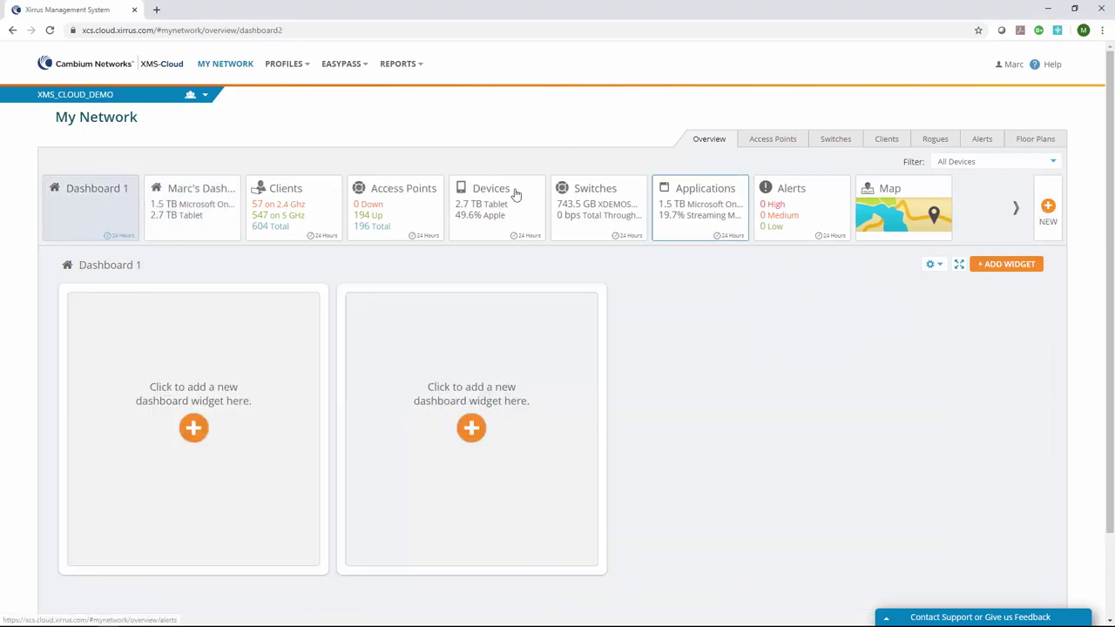
pyautogui.click(133, 268)
pyautogui.press('BackSpace')
pyautogui.press('BackSpace')
pyautogui.press('BackSpace')
pyautogui.press('BackSpace')
pyautogui.press('BackSpace')
pyautogui.press('BackSpace')
pyautogui.press('BackSpace')
pyautogui.press('BackSpace')
pyautogui.press('BackSpace')
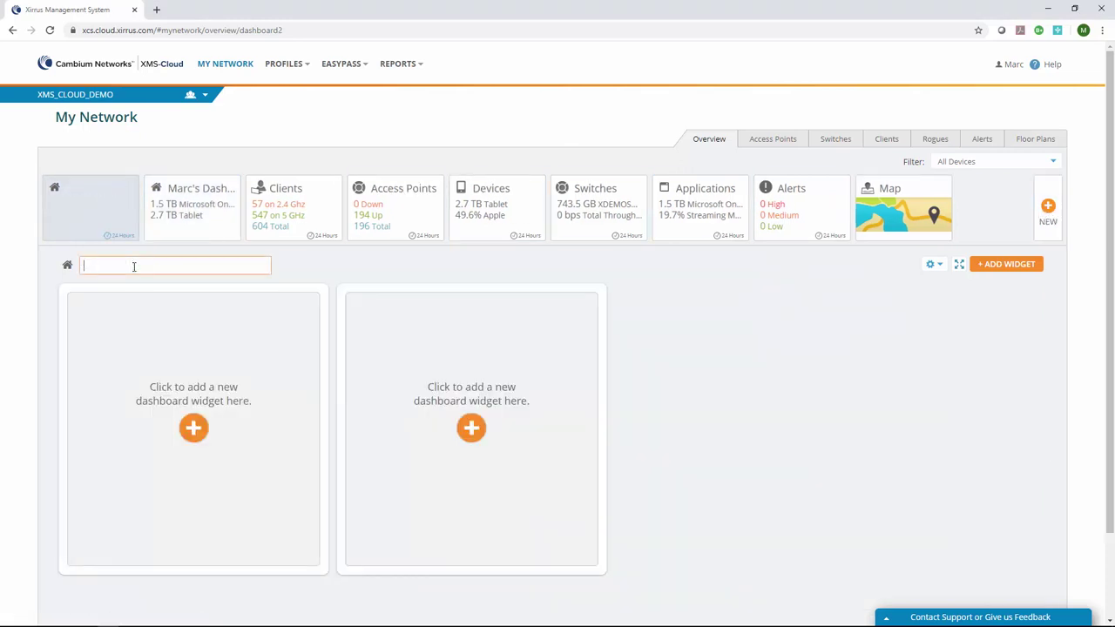
pyautogui.write('Hoeny Bee')
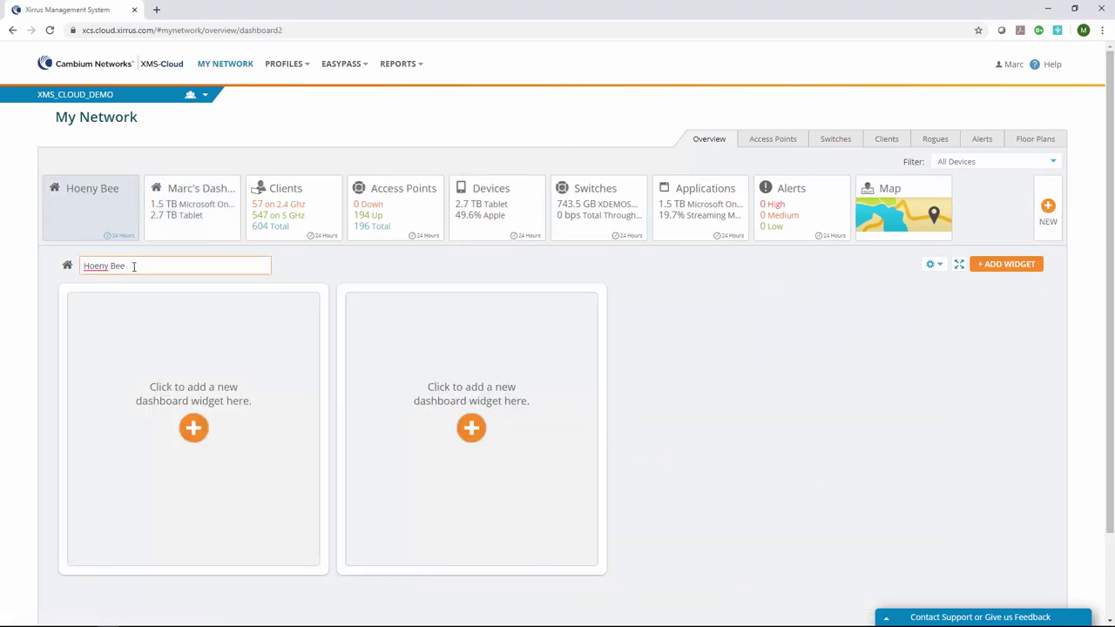
pyautogui.click(1004, 266)
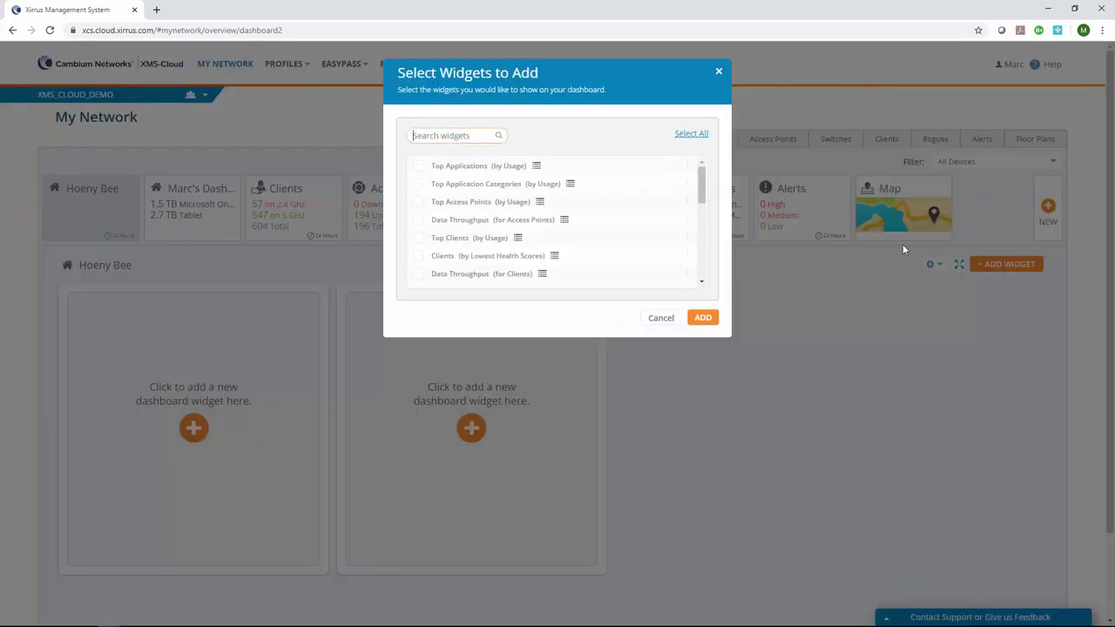
pyautogui.click(703, 318)
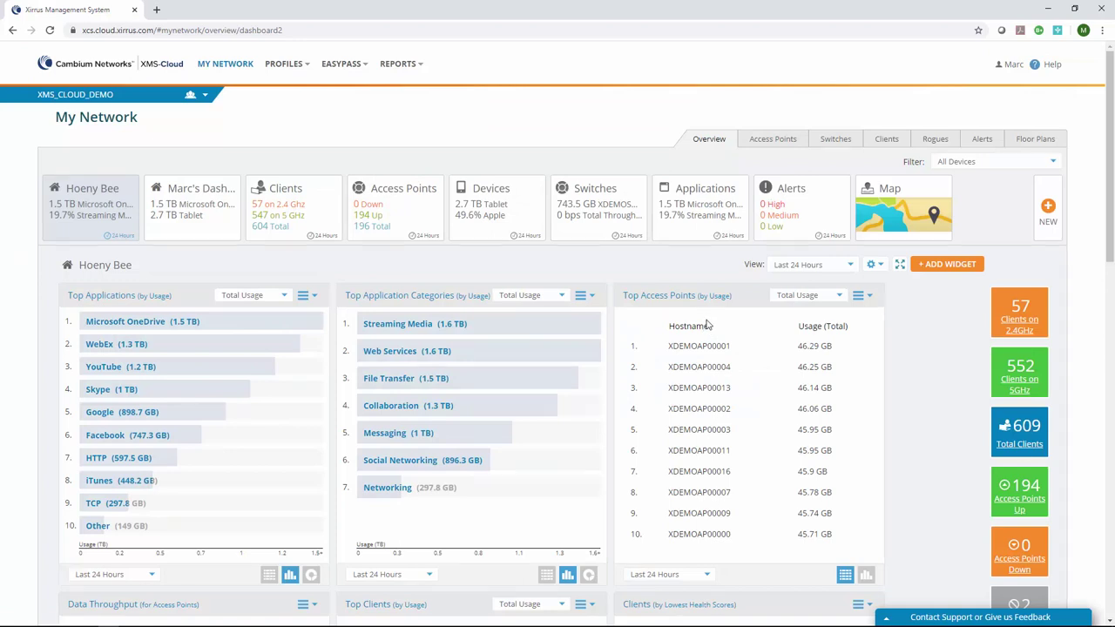
pyautogui.click(311, 575)
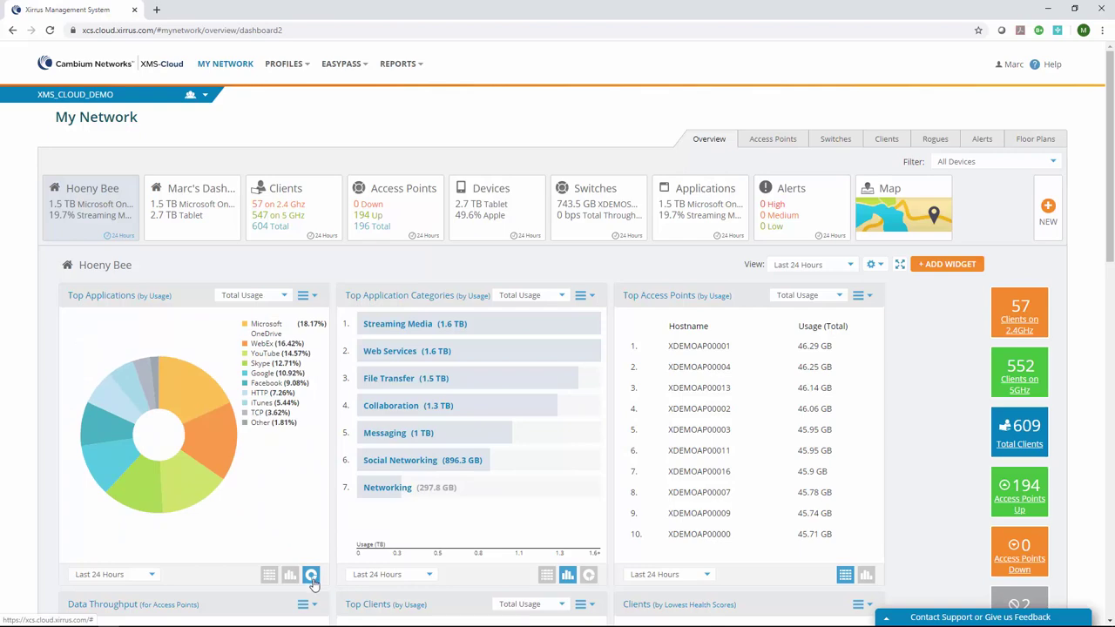
pyautogui.moveTo(238, 604); pyautogui.dragTo(761, 281)
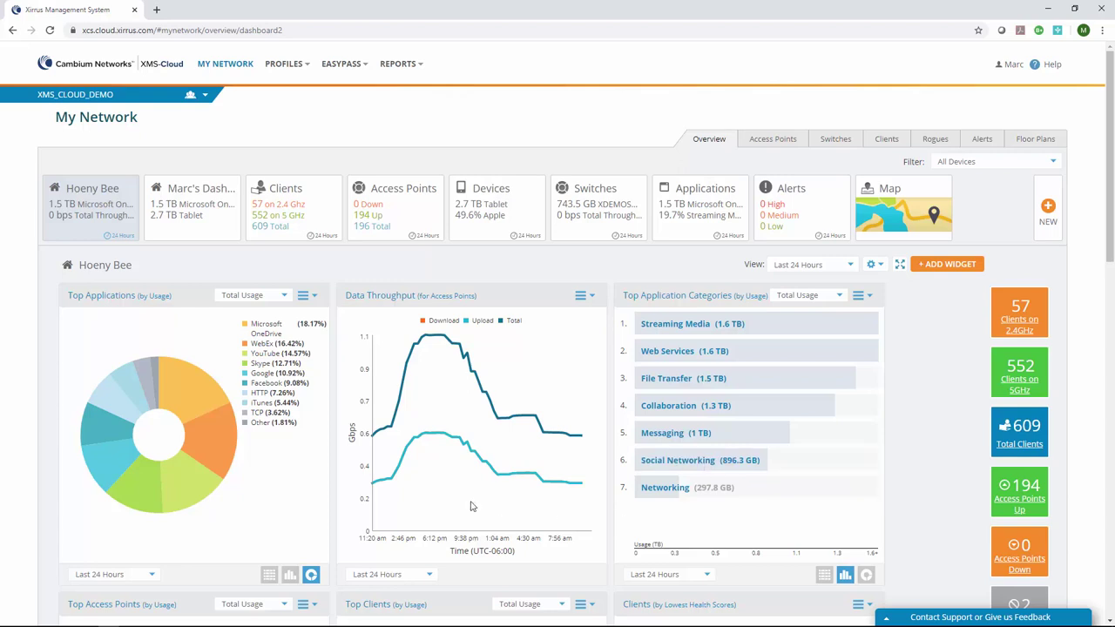
pyautogui.moveTo(192, 492)
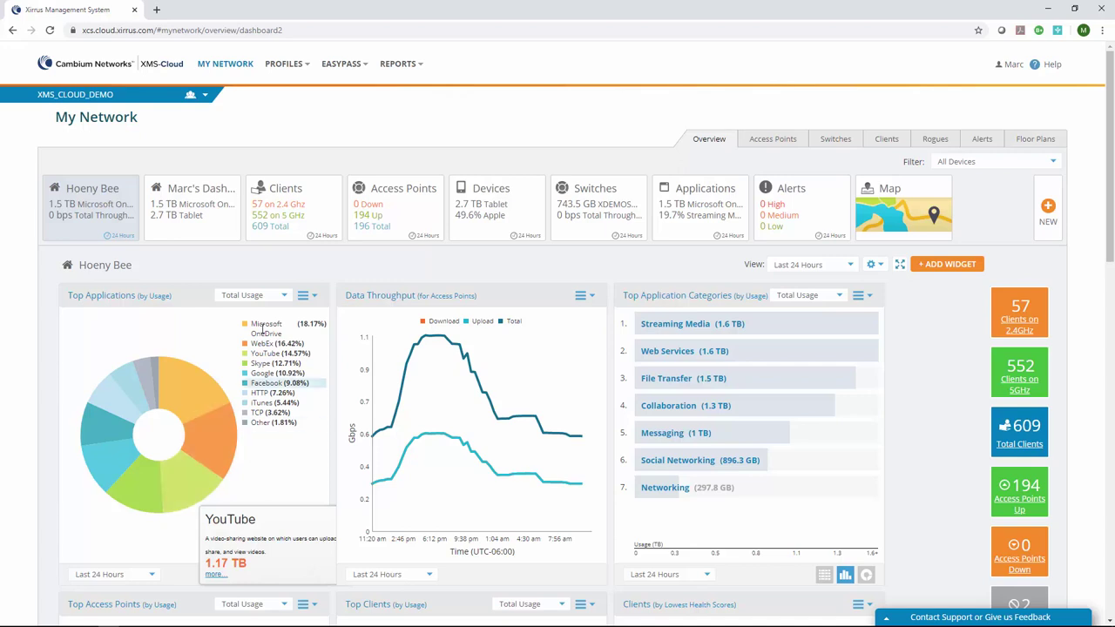
# - Add an SSID policy for Acme Guest in AcmeCorpProfile's Policies
pyautogui.click(292, 72)
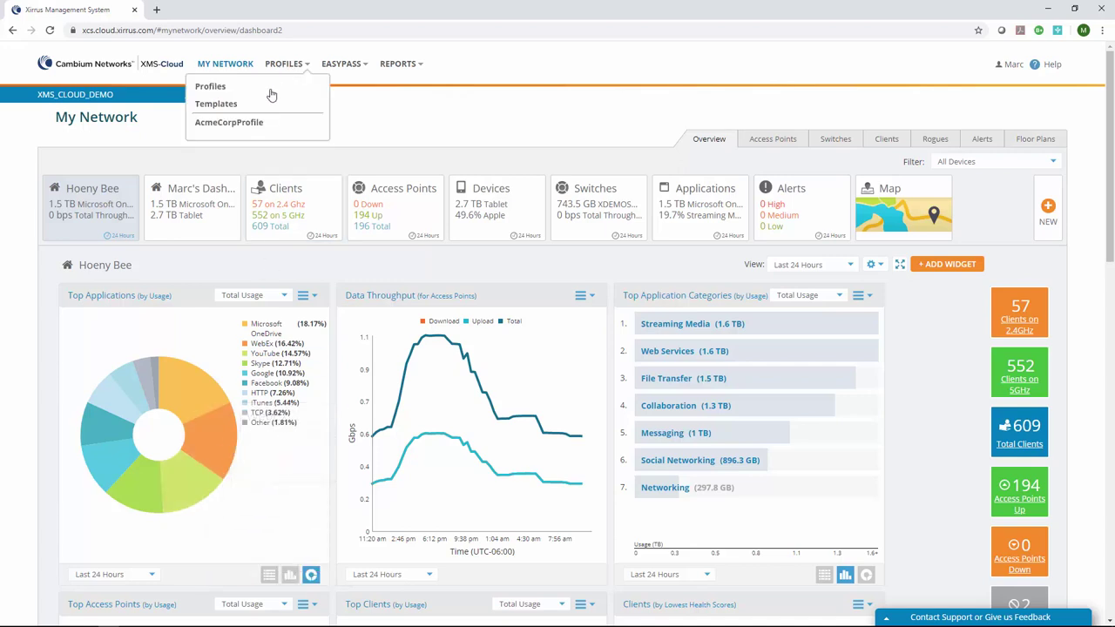
pyautogui.click(260, 119)
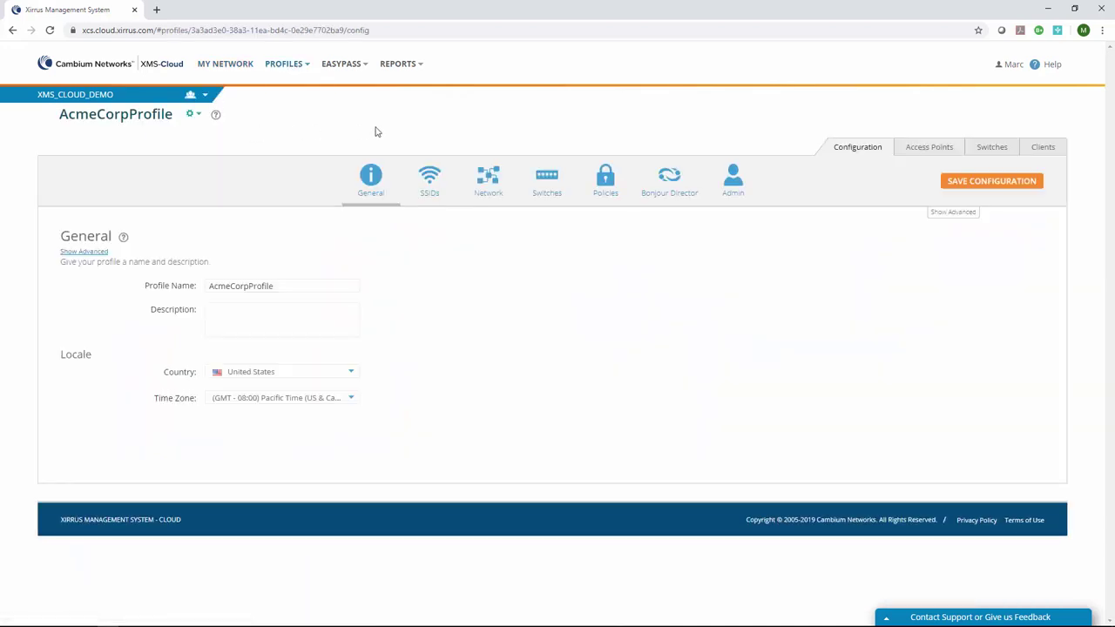
pyautogui.click(610, 191)
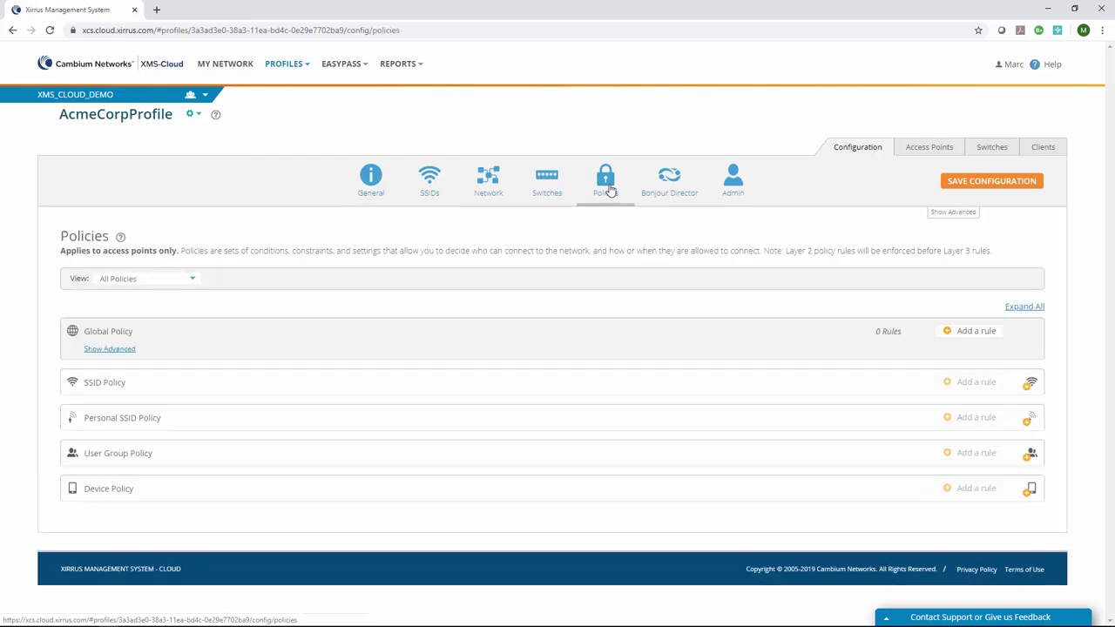
pyautogui.click(1030, 386)
pyautogui.click(618, 107)
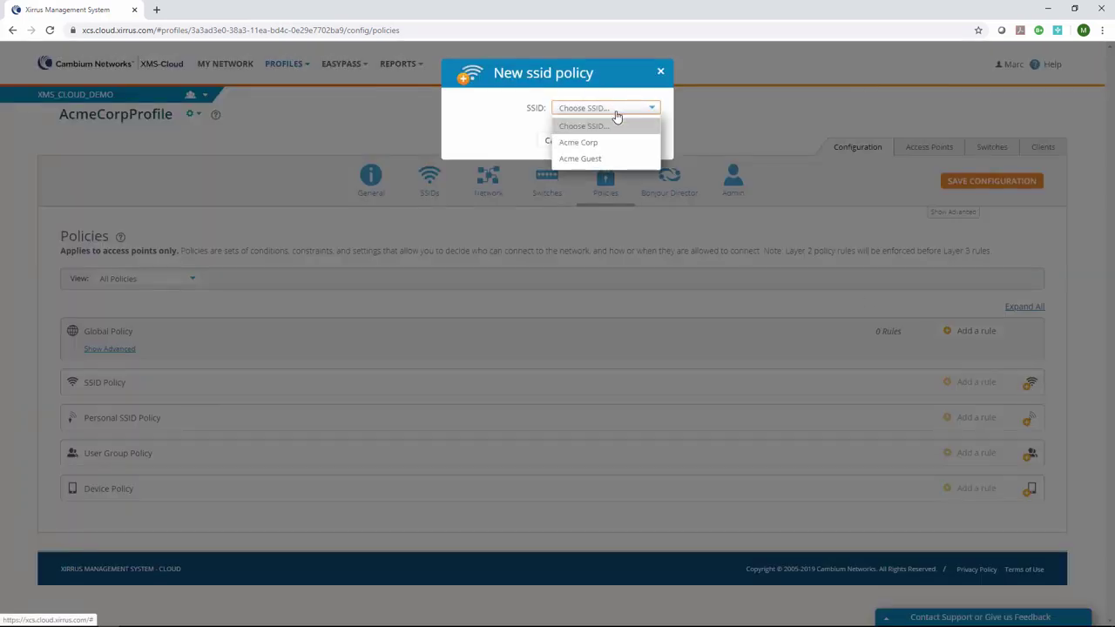
pyautogui.click(610, 156)
pyautogui.click(617, 140)
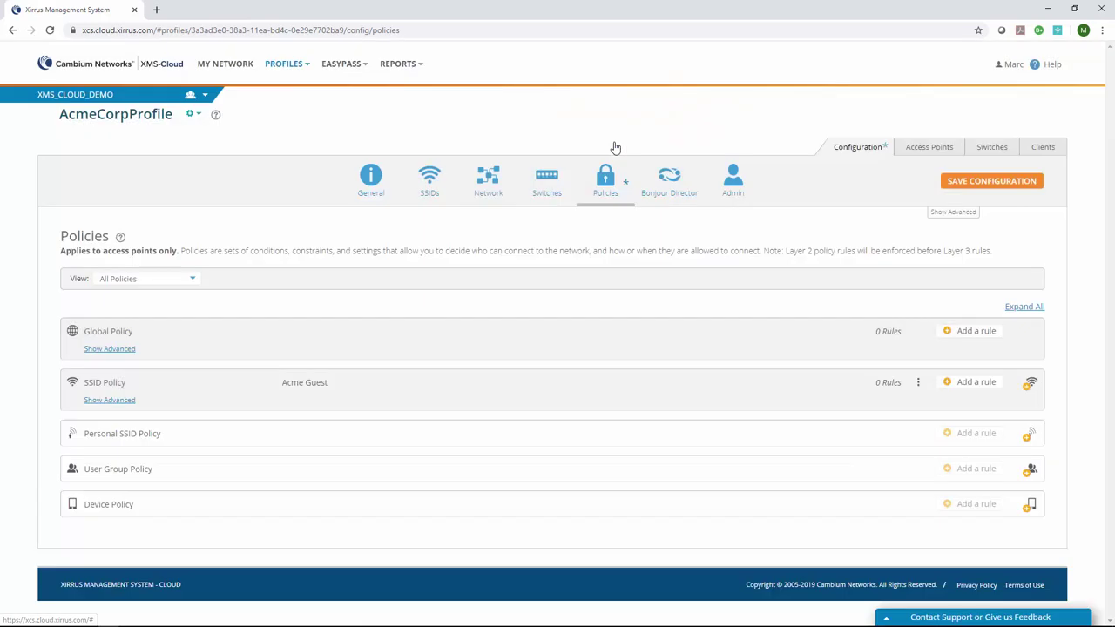
# - Add an Application Control rule, Block YouTube, that blocks the YouTube application
pyautogui.click(967, 382)
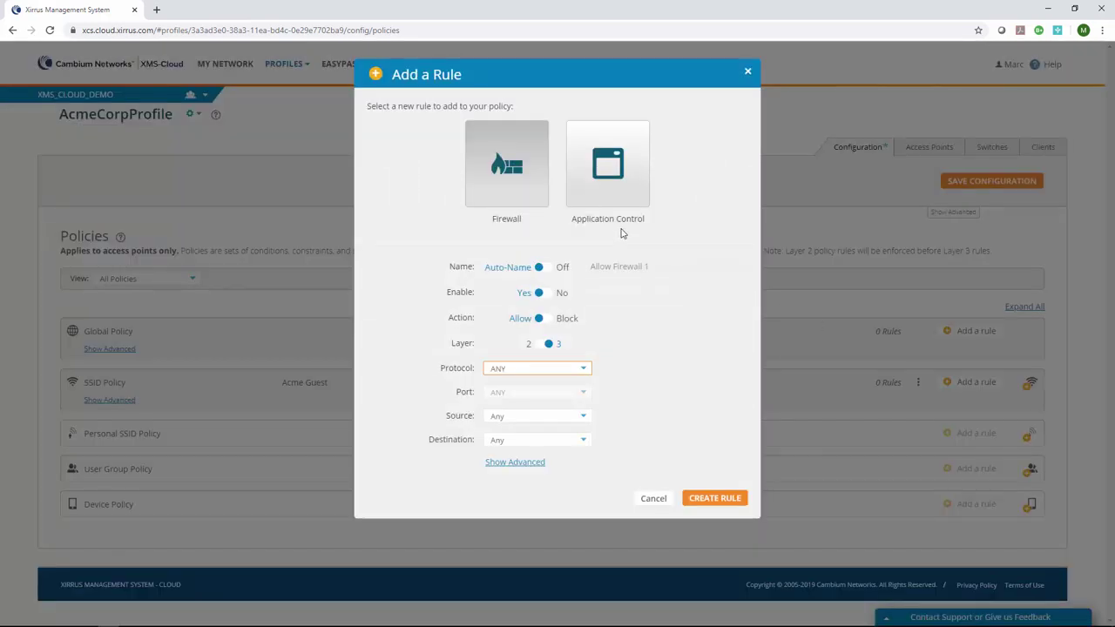
pyautogui.click(585, 203)
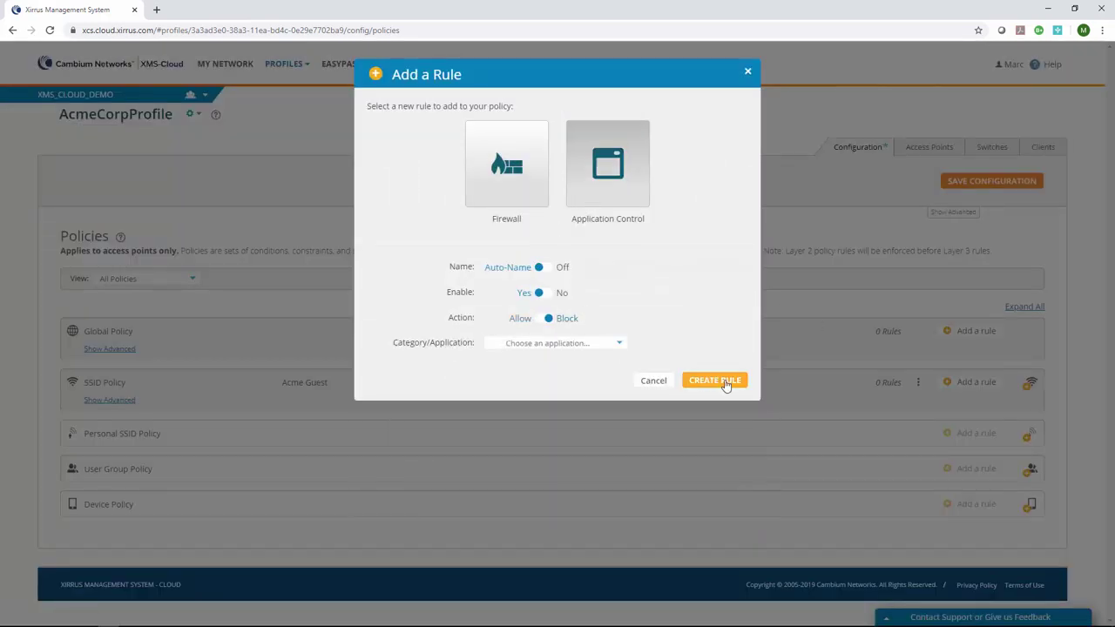
pyautogui.click(562, 342)
pyautogui.click(535, 66)
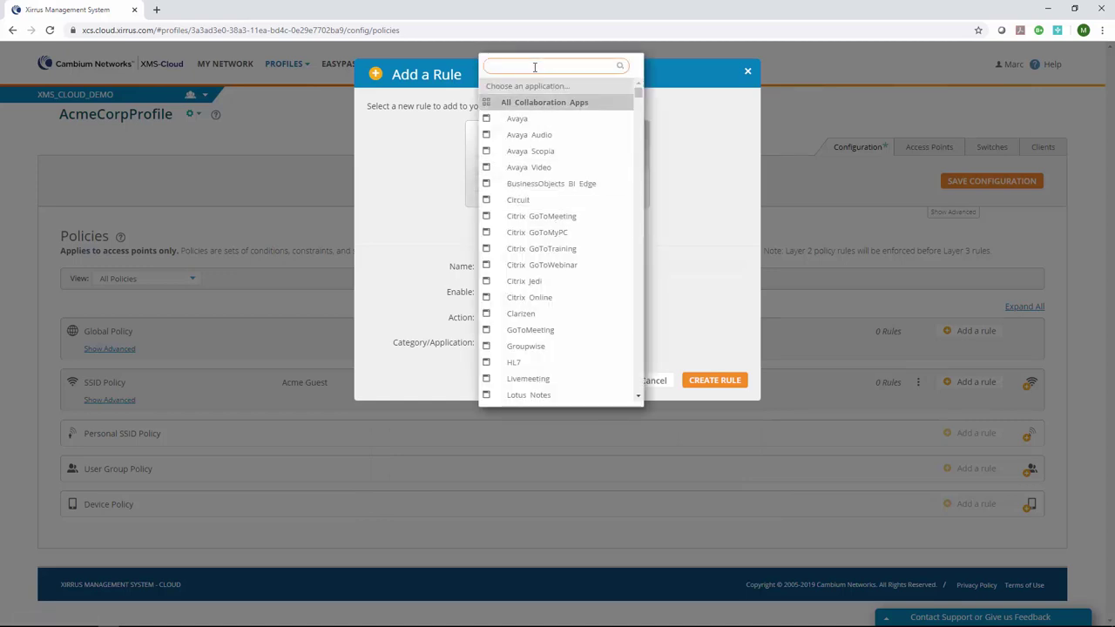
pyautogui.write('yout')
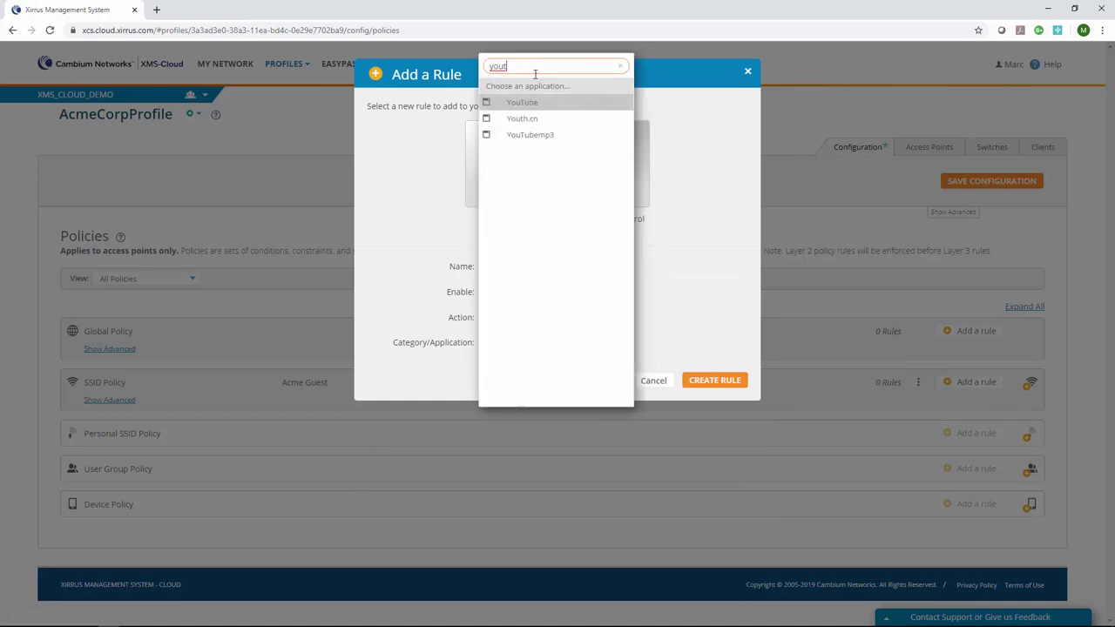
pyautogui.click(535, 103)
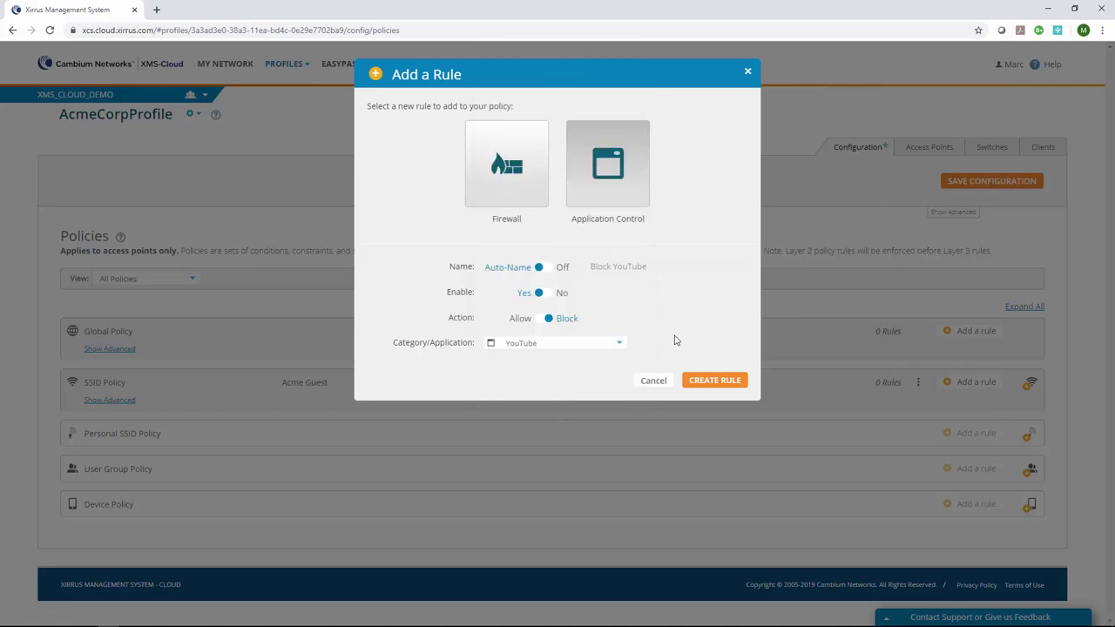
pyautogui.click(709, 380)
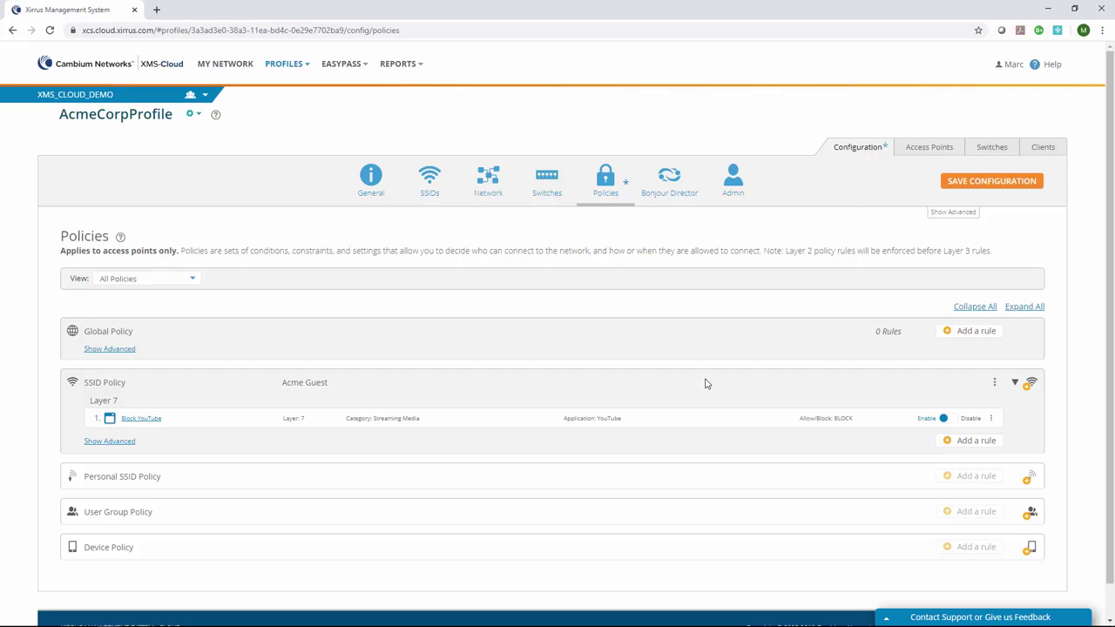
pyautogui.click(763, 383)
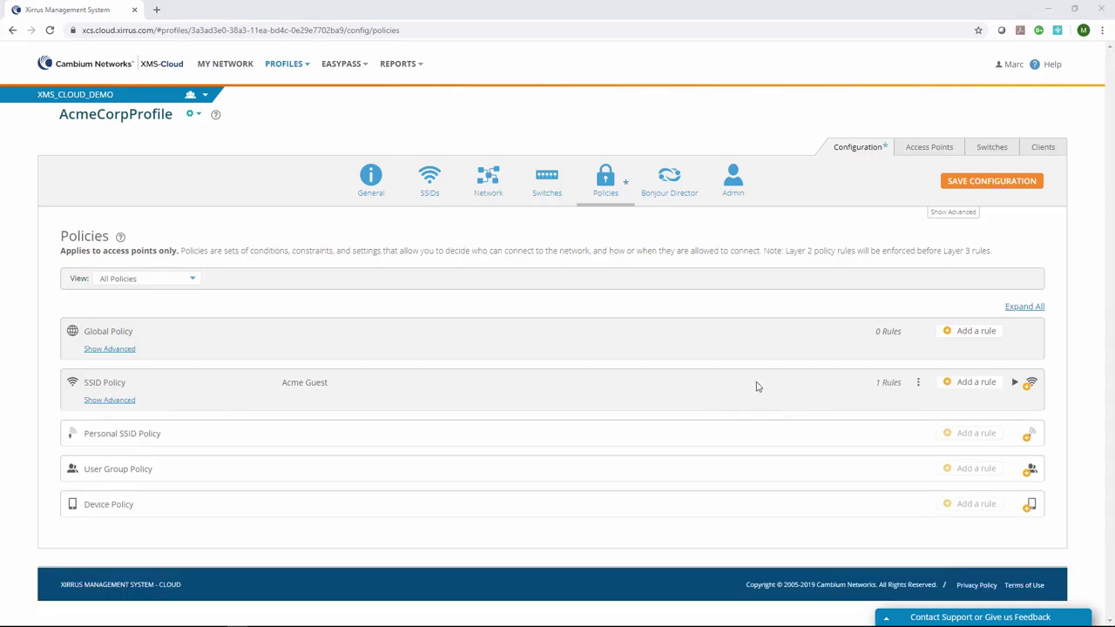
# - Schedule the Block YouTube rule for Monday–Friday, 8:00am–5:00pm, then return to My Network
pyautogui.click(109, 384)
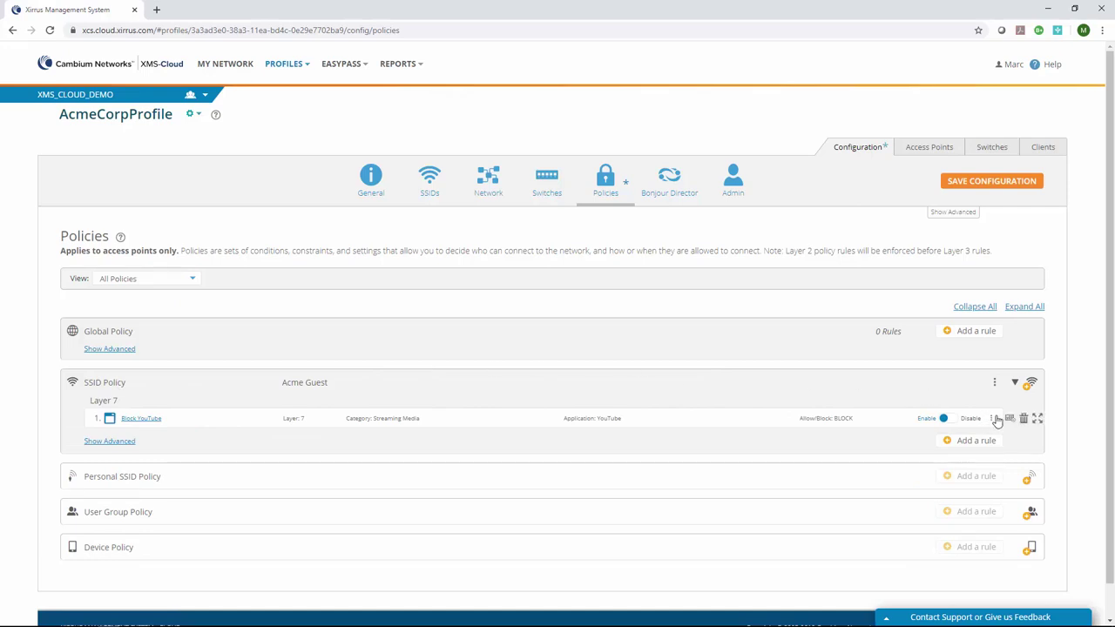
pyautogui.click(1009, 419)
pyautogui.click(502, 136)
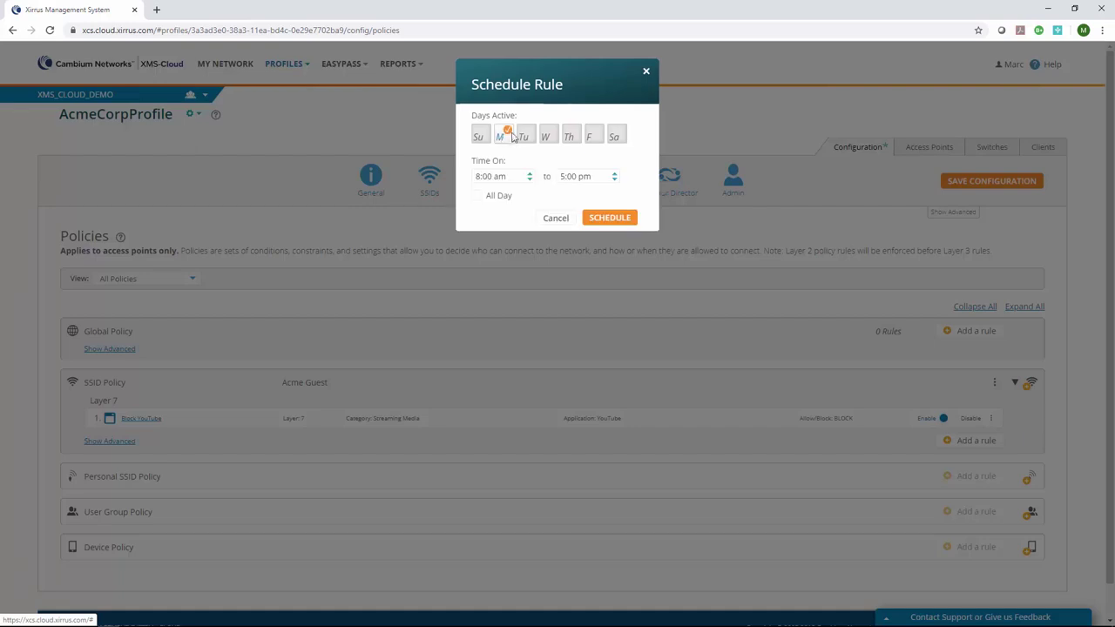
pyautogui.click(527, 136)
pyautogui.click(546, 137)
pyautogui.click(569, 136)
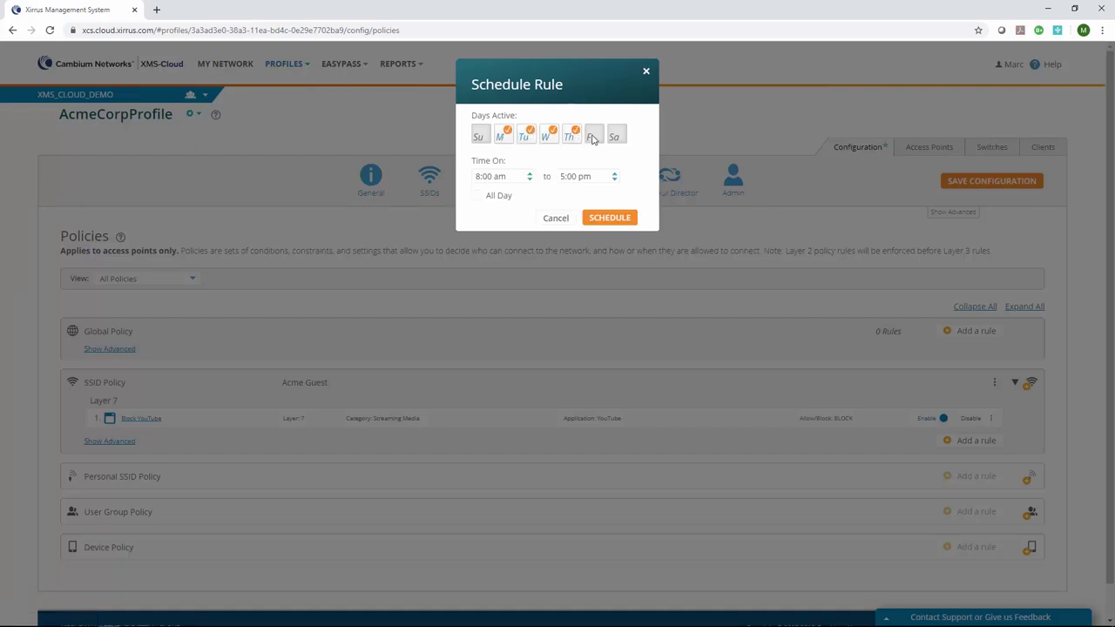
pyautogui.click(592, 139)
pyautogui.click(619, 219)
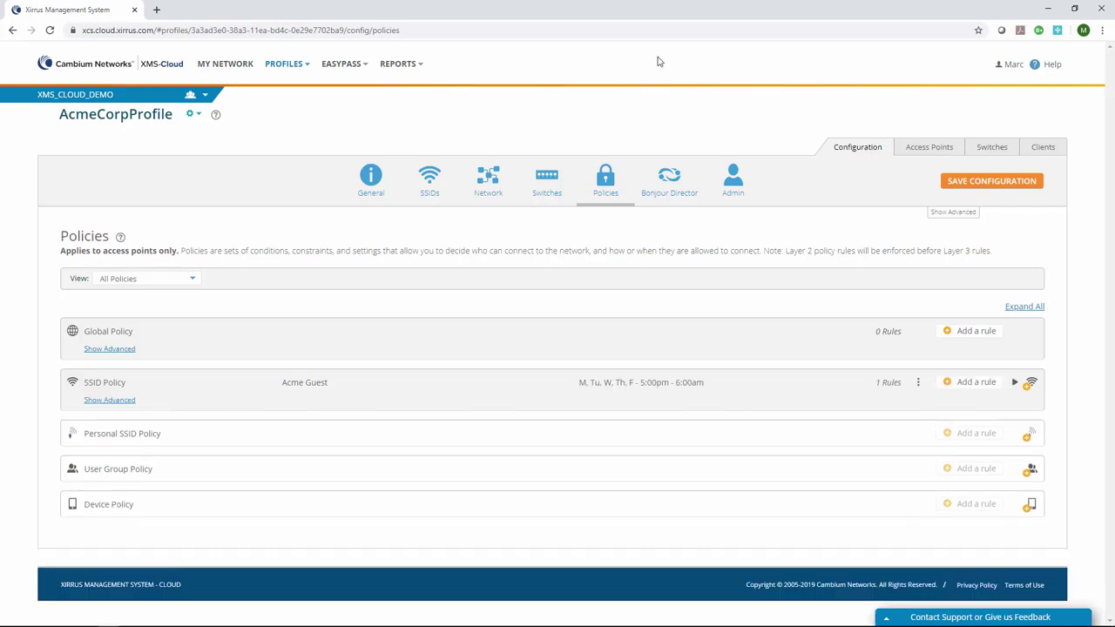
pyautogui.click(232, 68)
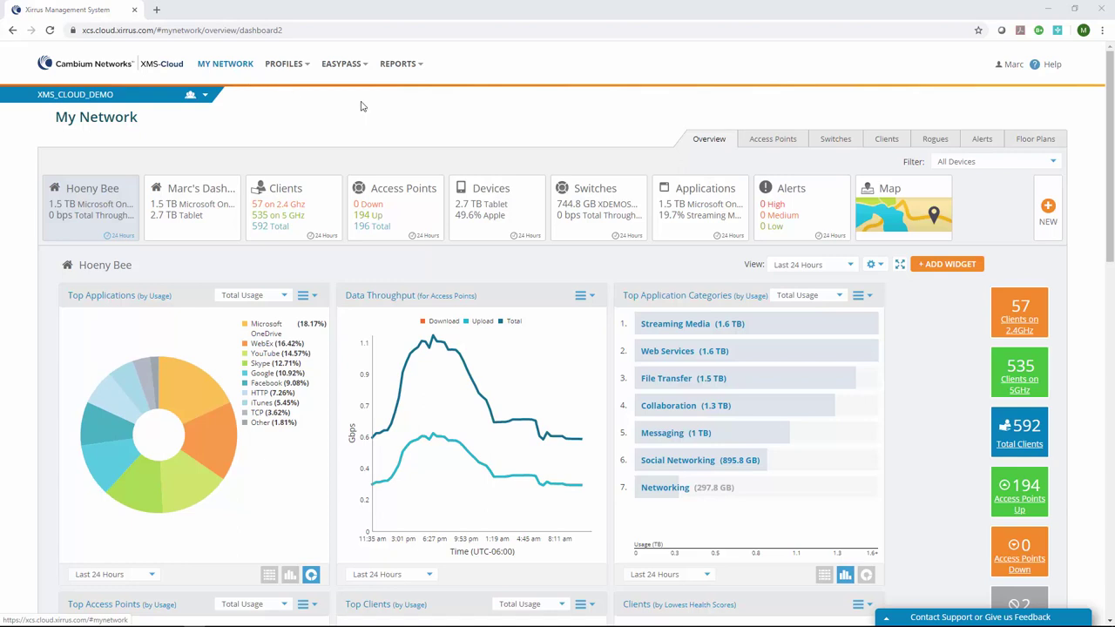
# - Create access point group 'Honey Bee Corp' with XDEMOAP00005 and XDEMOAP00006, then return to My Network
pyautogui.click(767, 144)
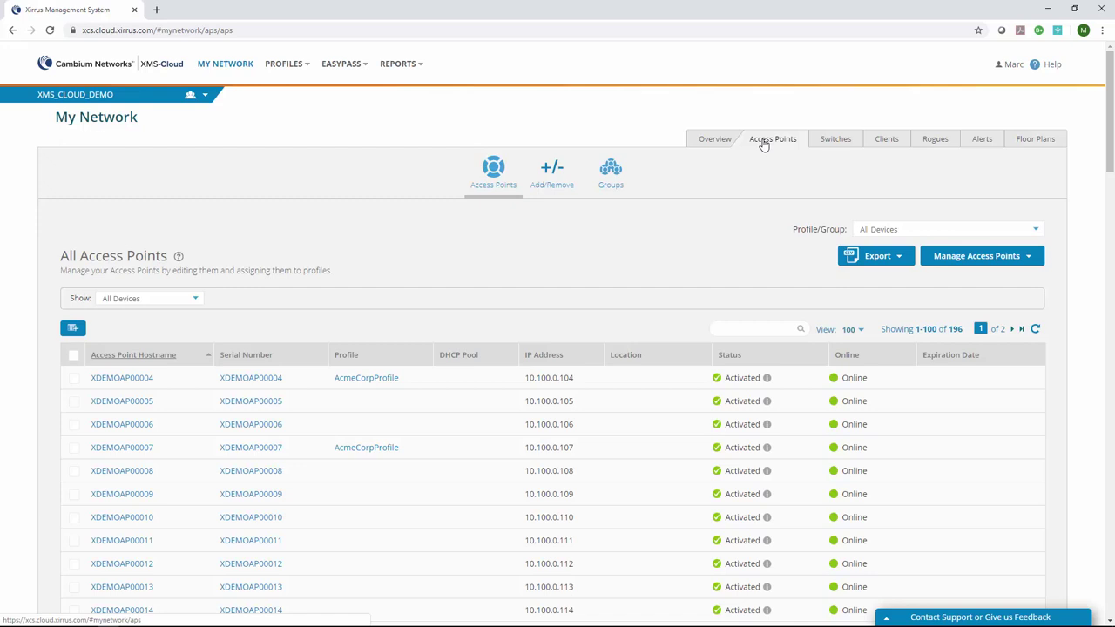
pyautogui.click(613, 174)
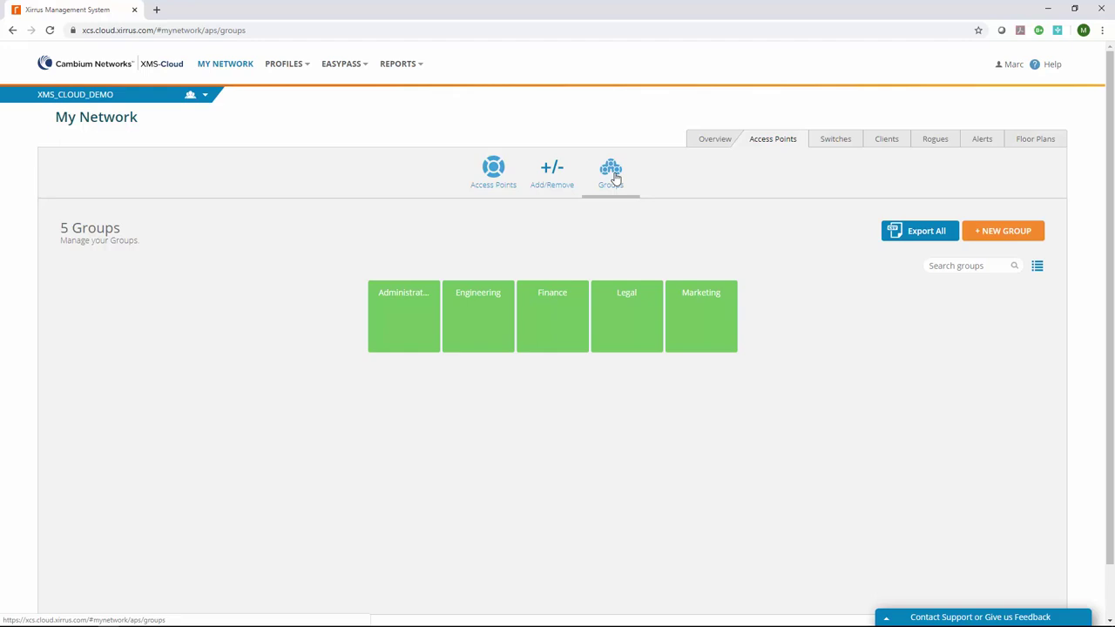
pyautogui.click(999, 237)
pyautogui.write('Honey Bee Corp')
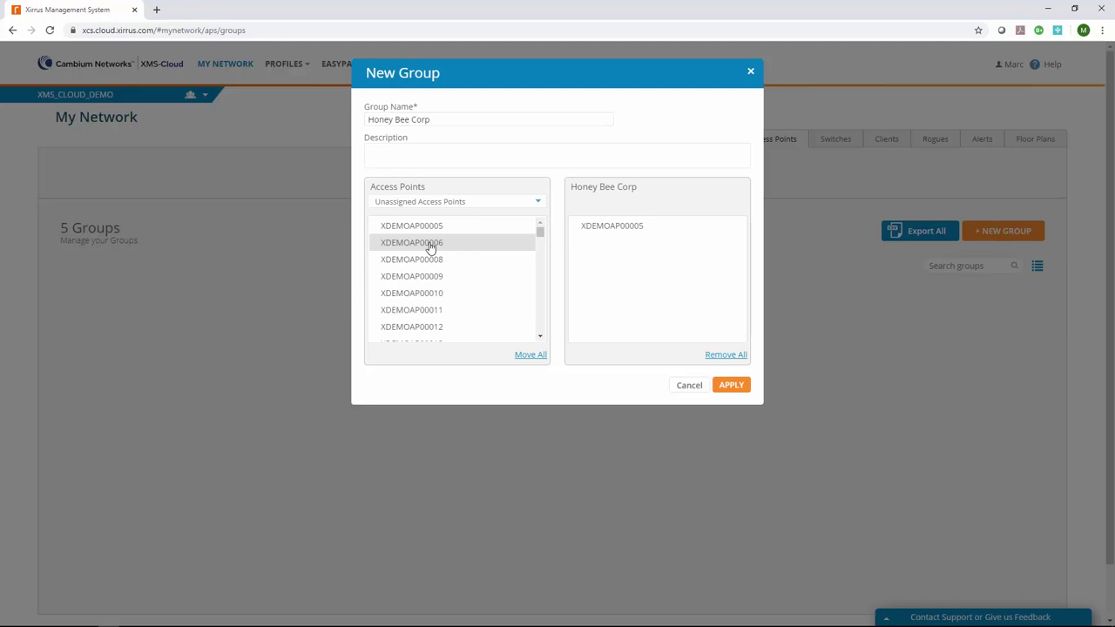
pyautogui.moveTo(436, 244); pyautogui.dragTo(603, 255)
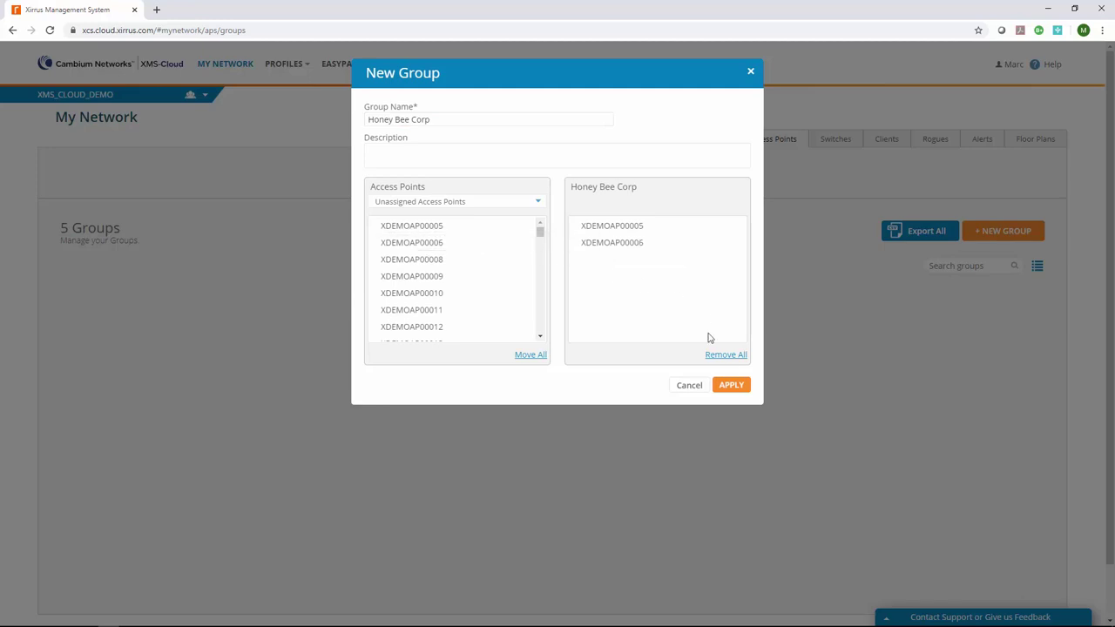
pyautogui.click(736, 388)
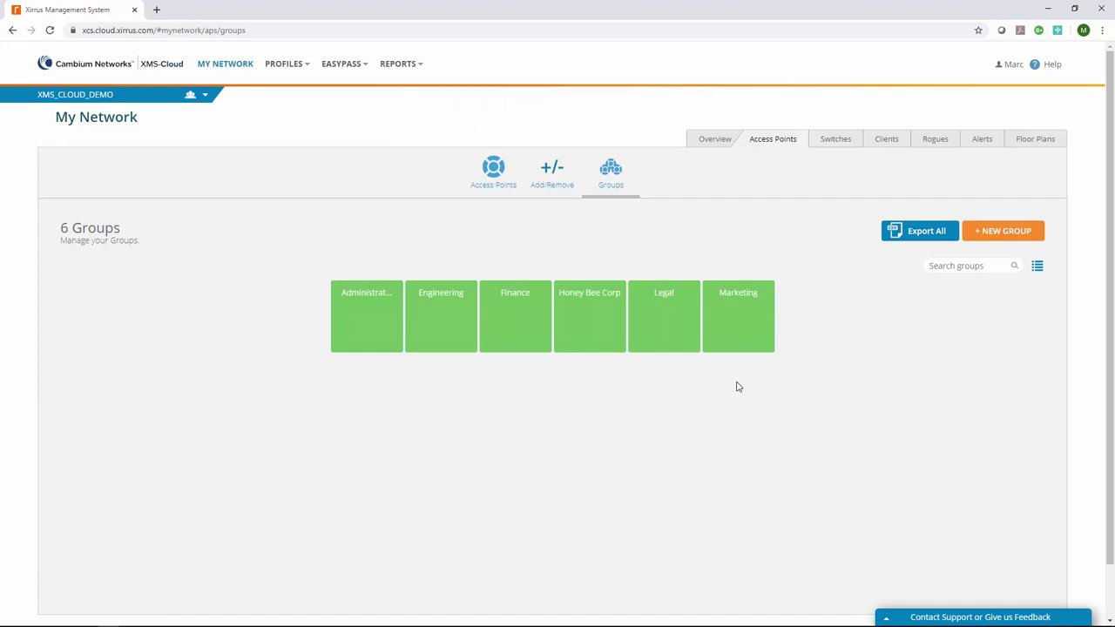
pyautogui.click(224, 67)
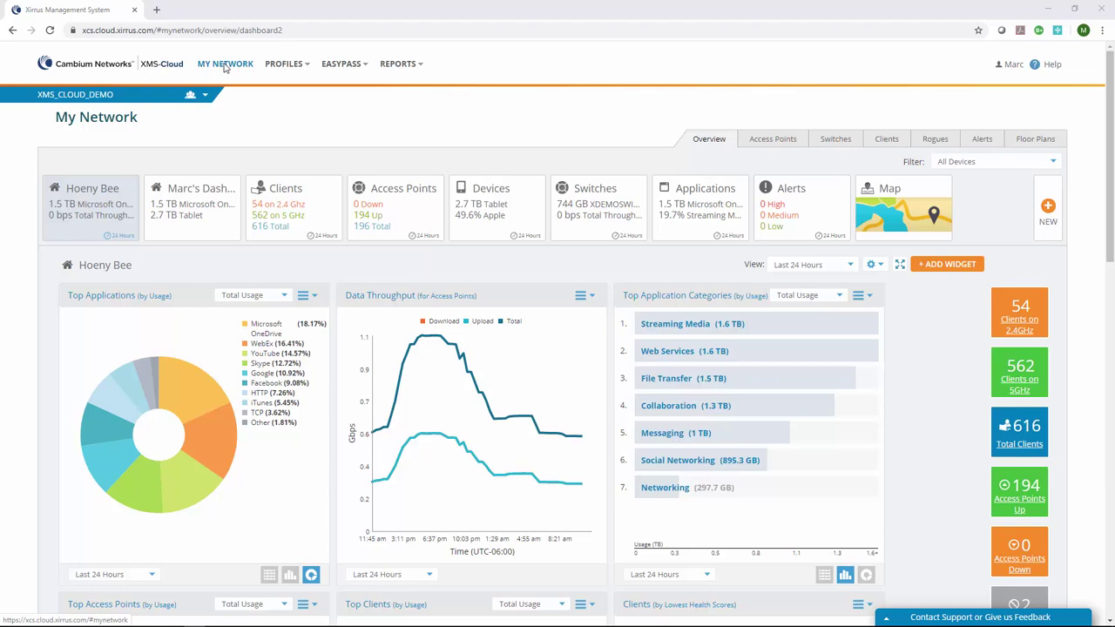
# - Search the Clients list for 'ae:35' to show the single iPad client
pyautogui.click(886, 141)
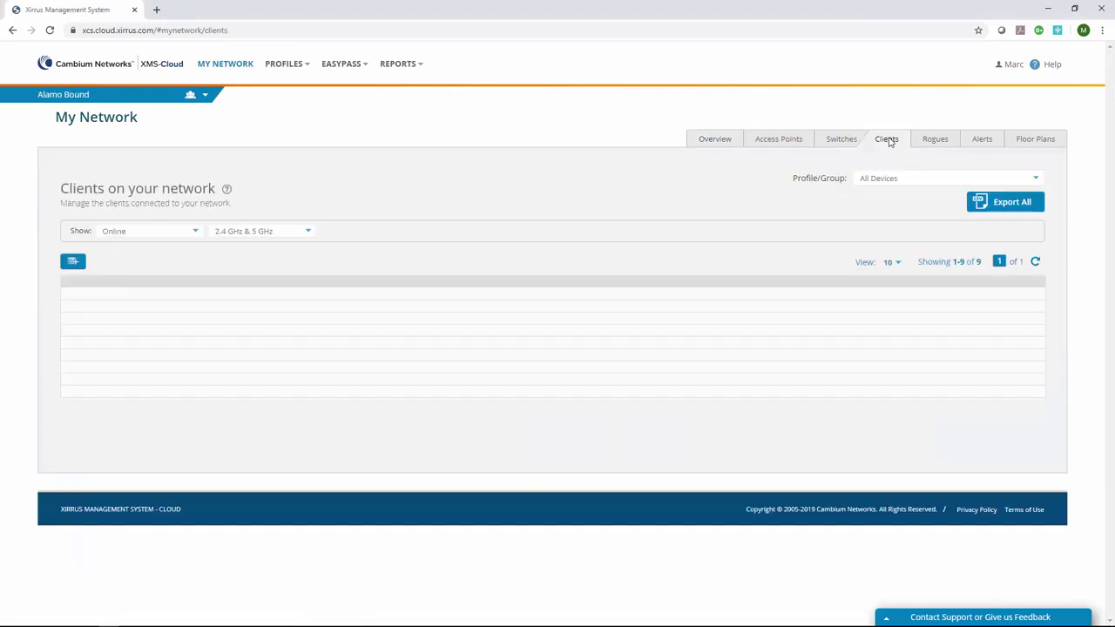
pyautogui.click(797, 261)
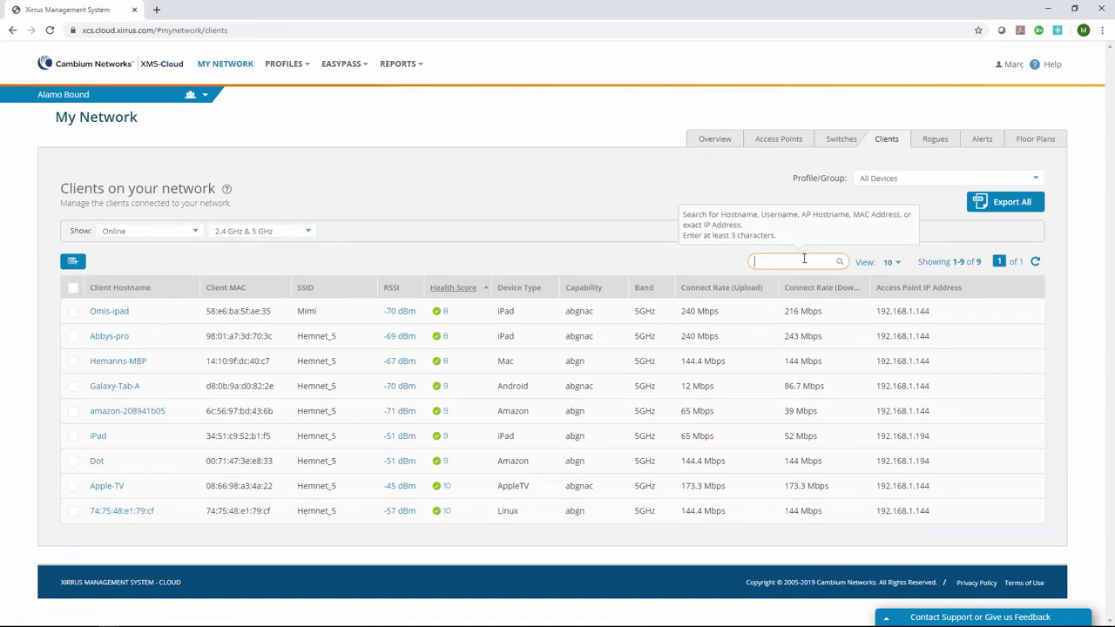
pyautogui.write('ae:35')
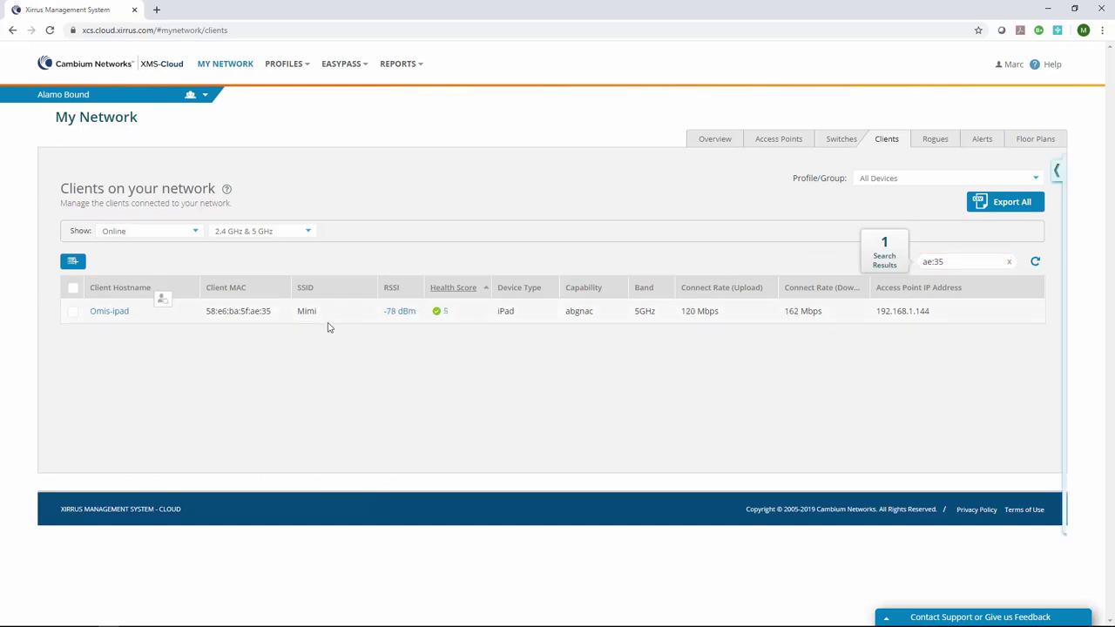
# - Open the iPad client's Health Score, then its full troubleshooting details with RSSI and SNR charts
pyautogui.click(121, 312)
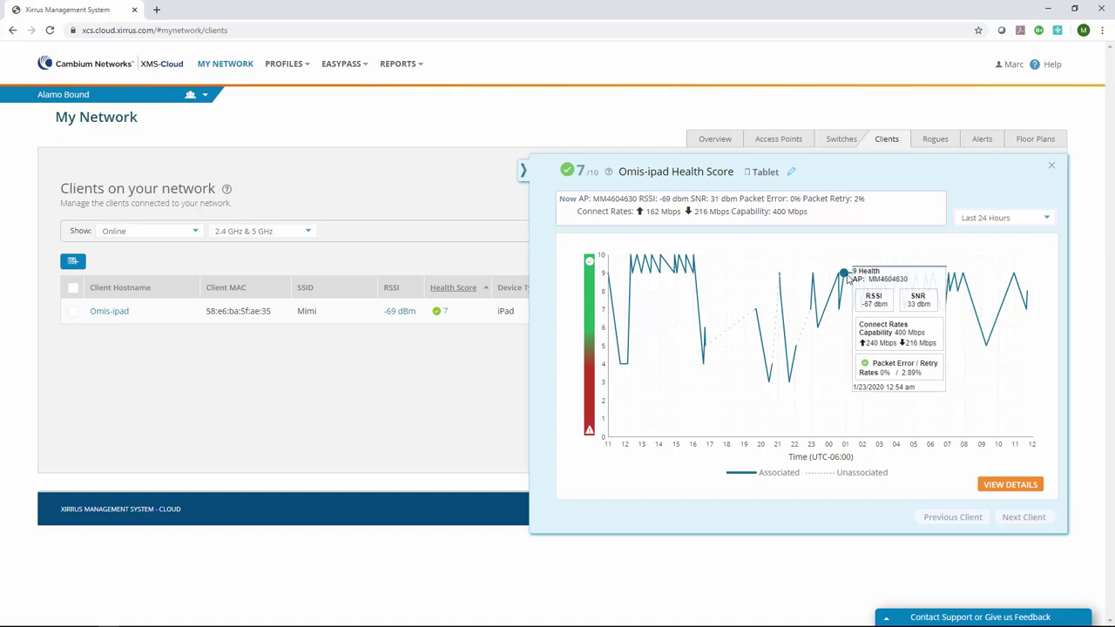
pyautogui.click(998, 485)
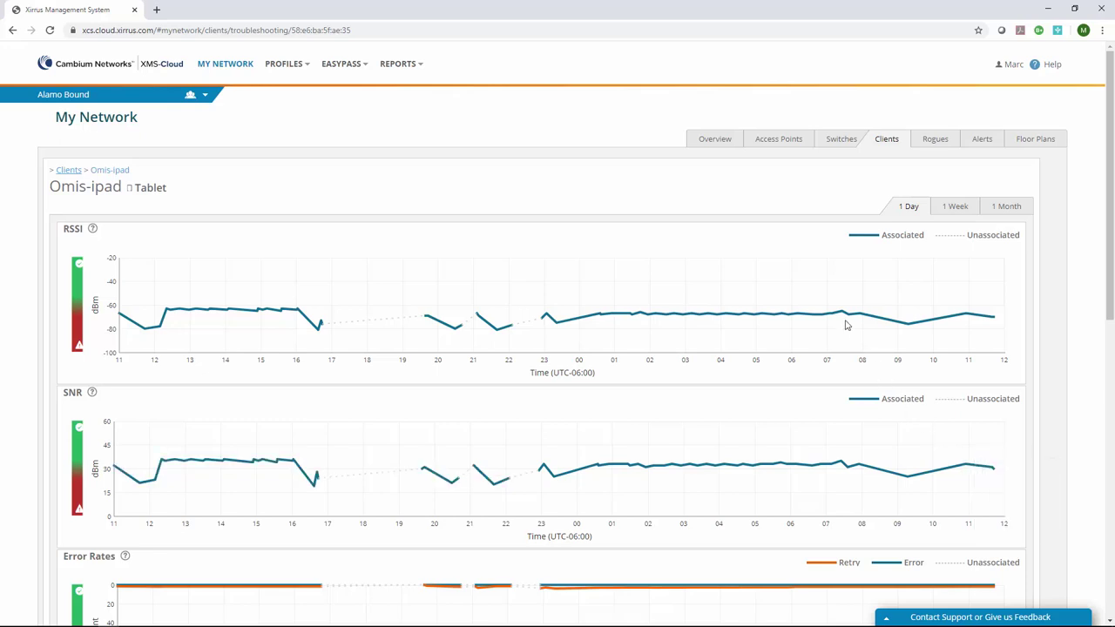
pyautogui.moveTo(841, 314)
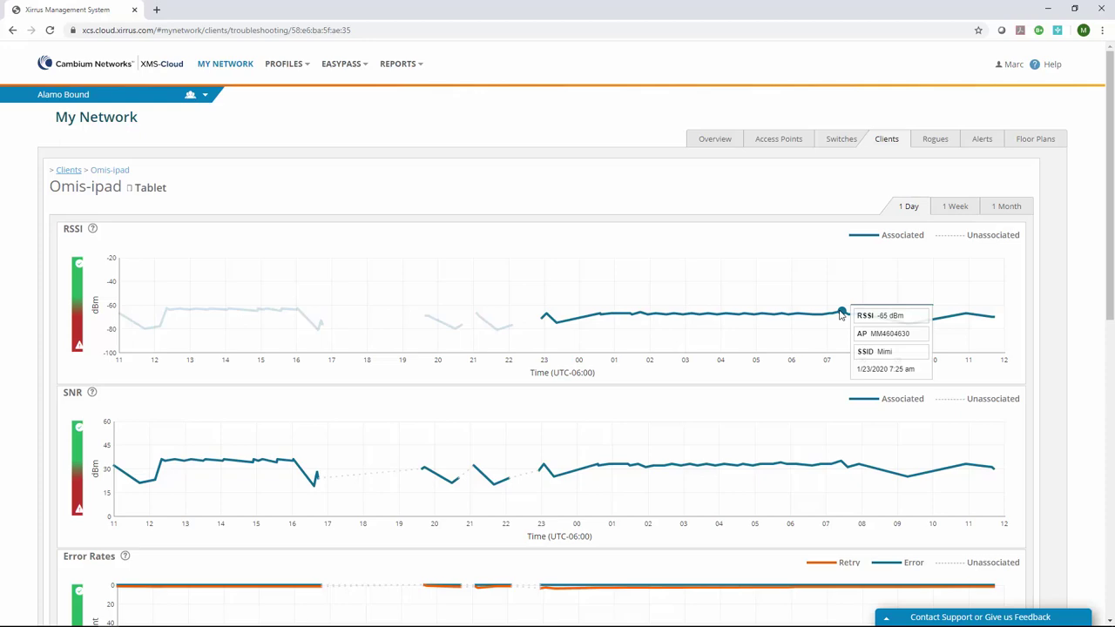
pyautogui.scroll(-7, 840, 315)
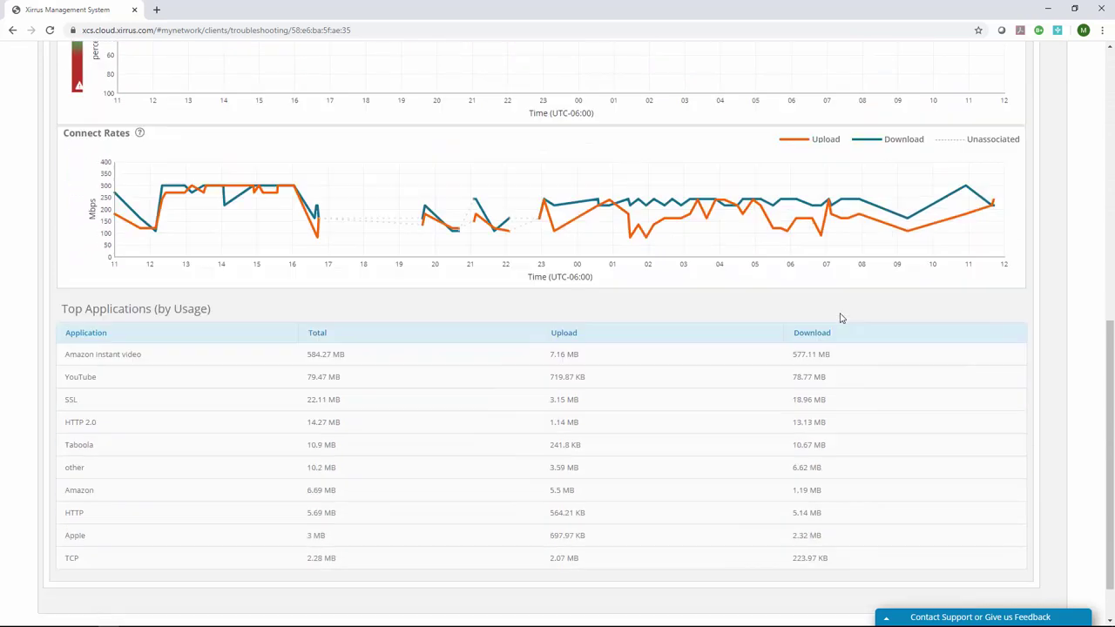
pyautogui.scroll(-1, 841, 318)
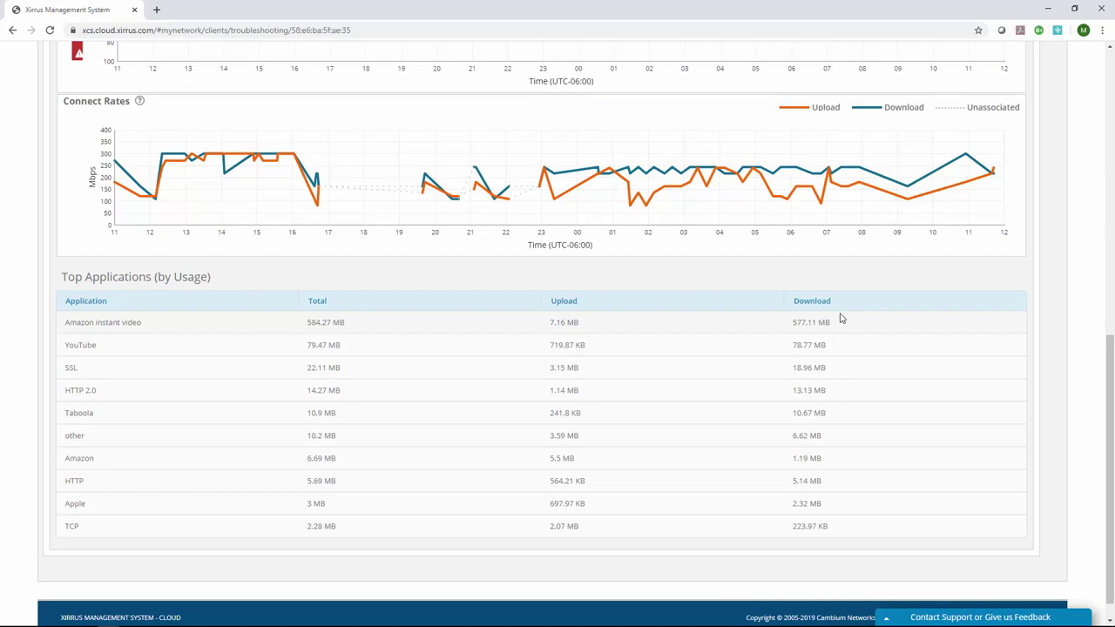
pyautogui.scroll(10, 843, 315)
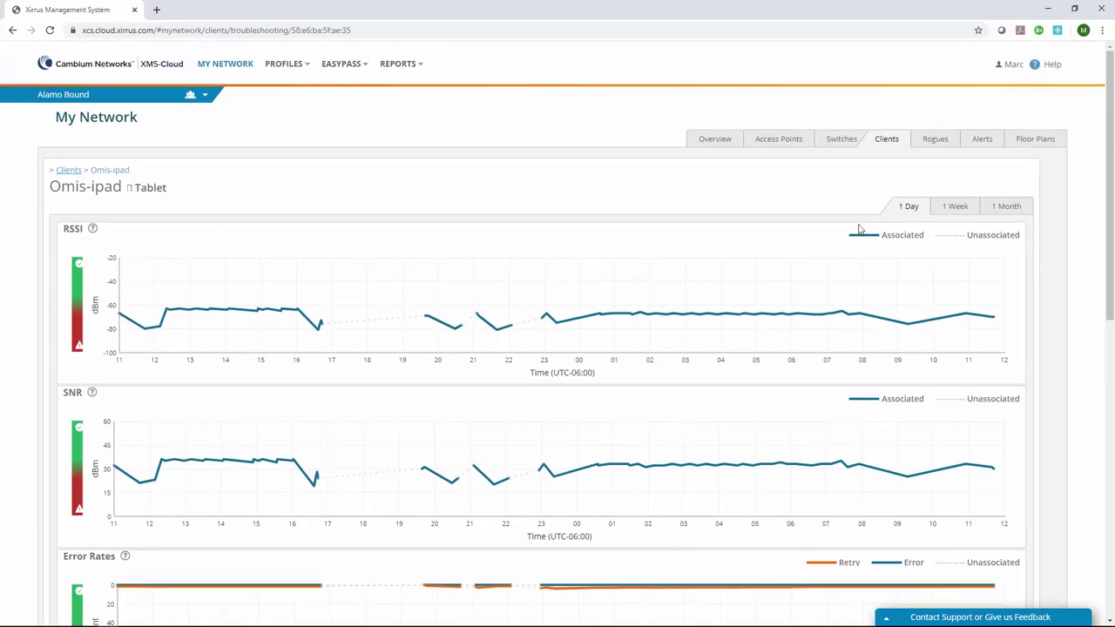
# - Select Omis-ipad in Clients, start blocking it but cancel, then return to My Network
pyautogui.click(886, 142)
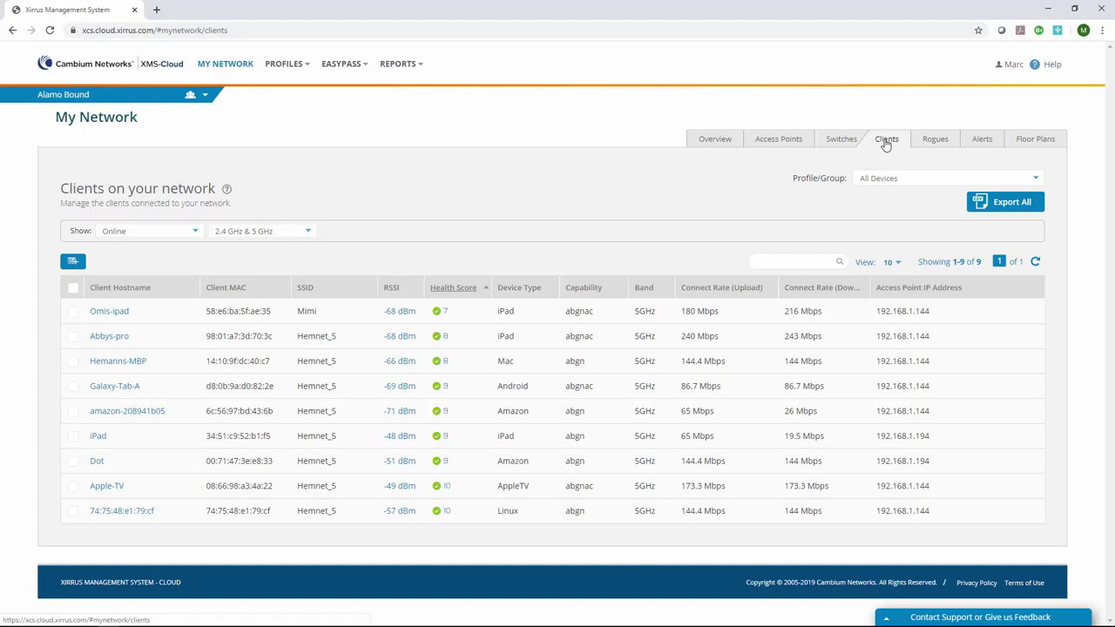
pyautogui.click(72, 312)
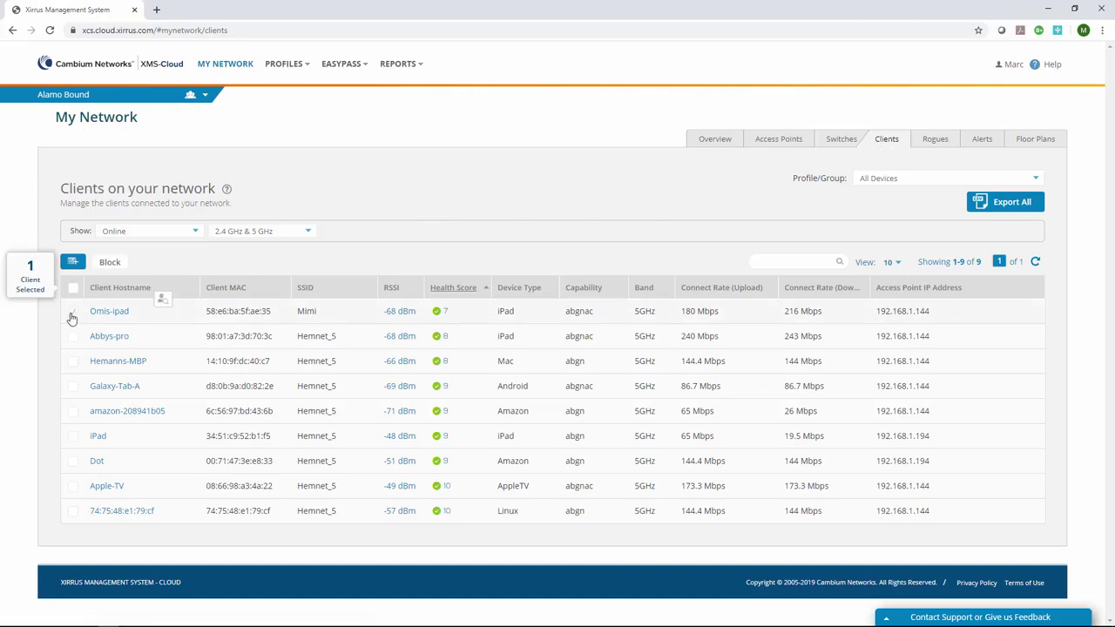
pyautogui.click(110, 264)
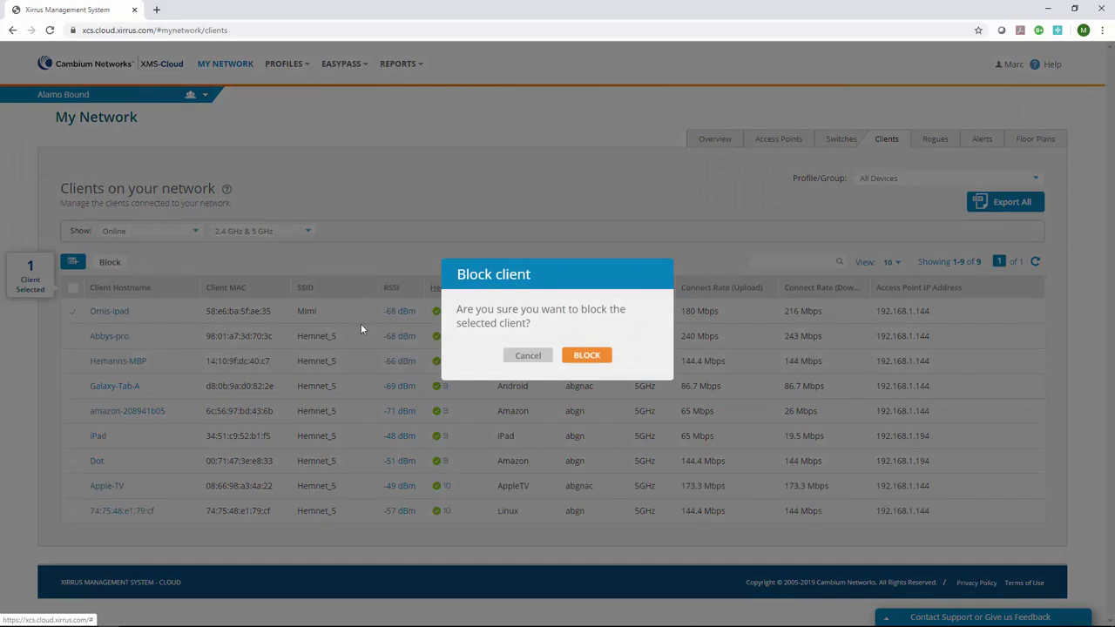
pyautogui.click(521, 356)
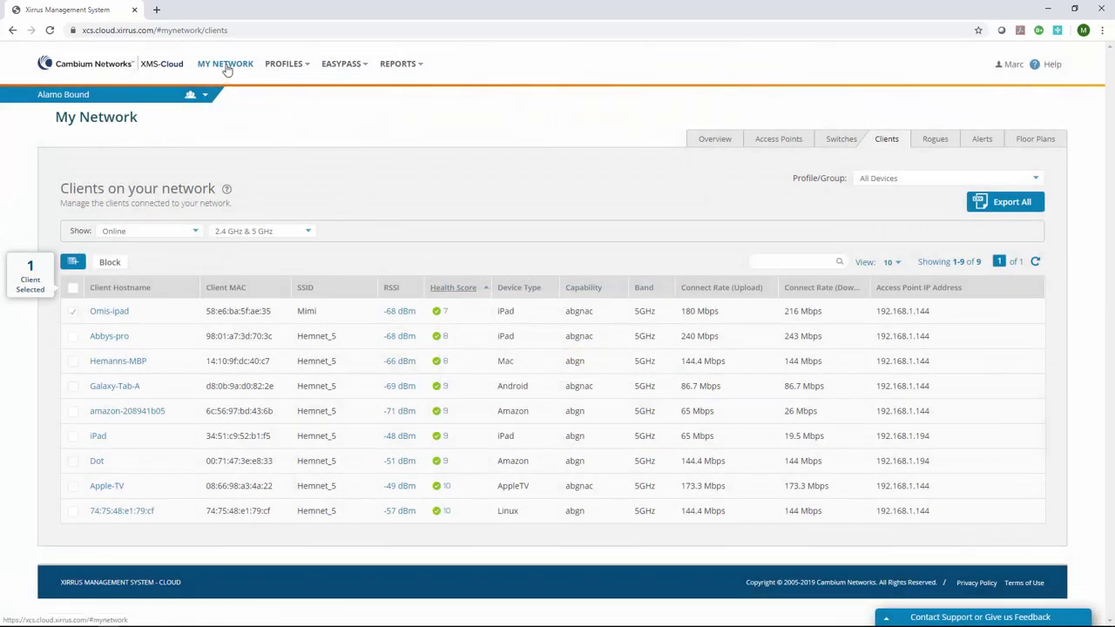
pyautogui.click(226, 68)
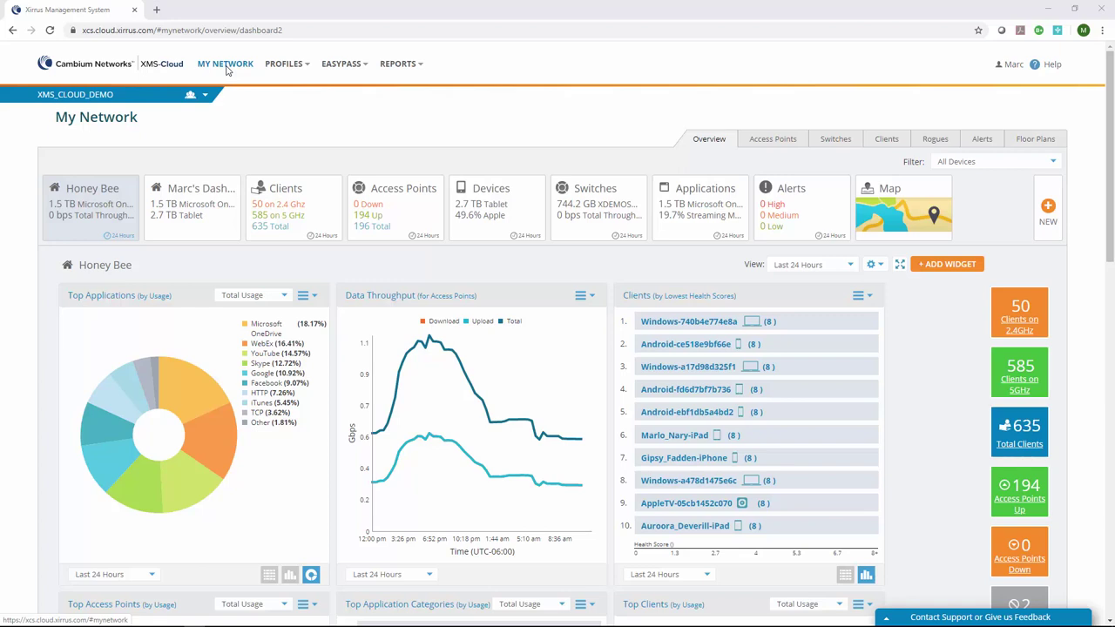
# - Start a new report named 'Application Usage'
pyautogui.click(402, 68)
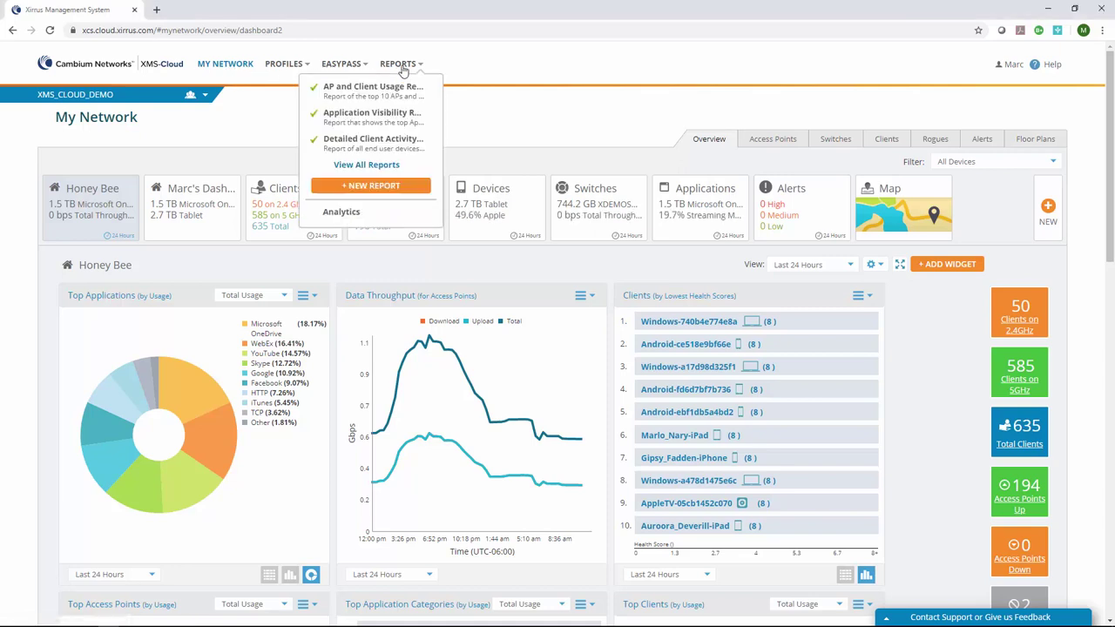
pyautogui.click(388, 185)
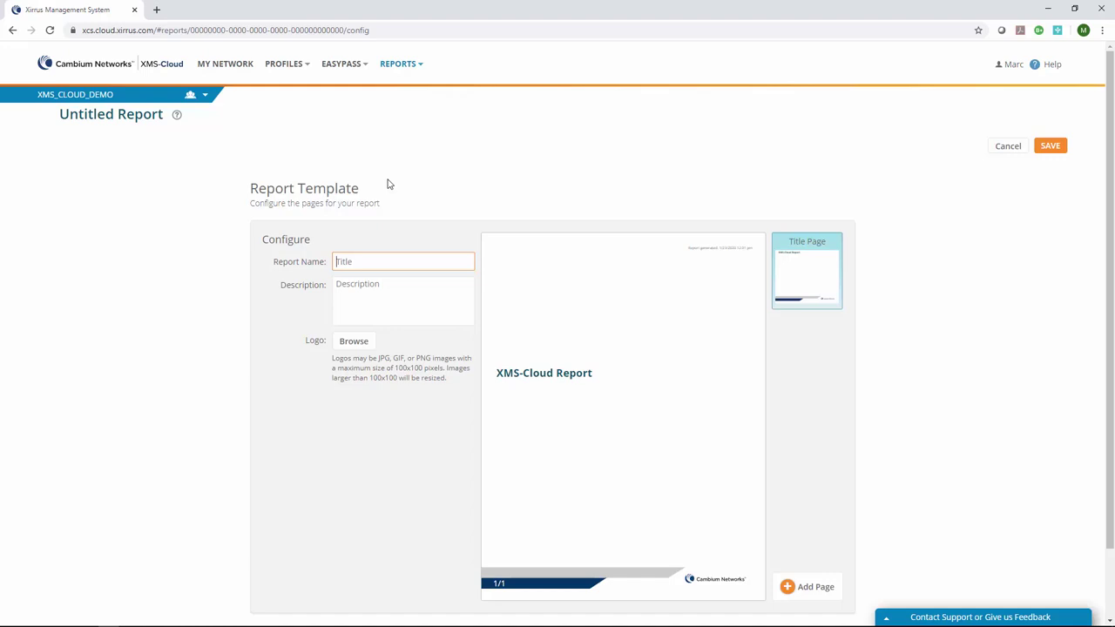
pyautogui.write('Application Usage')
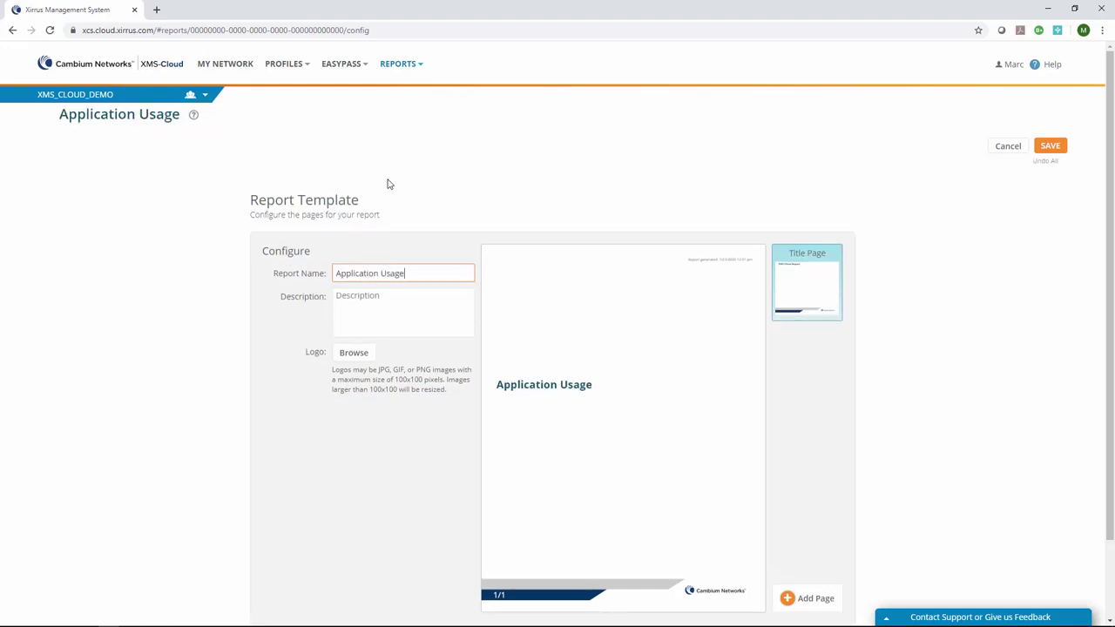
# - Add Page 2 with Top Applications by usage over Last 7 Days, drill-down set to Yes
pyautogui.click(808, 601)
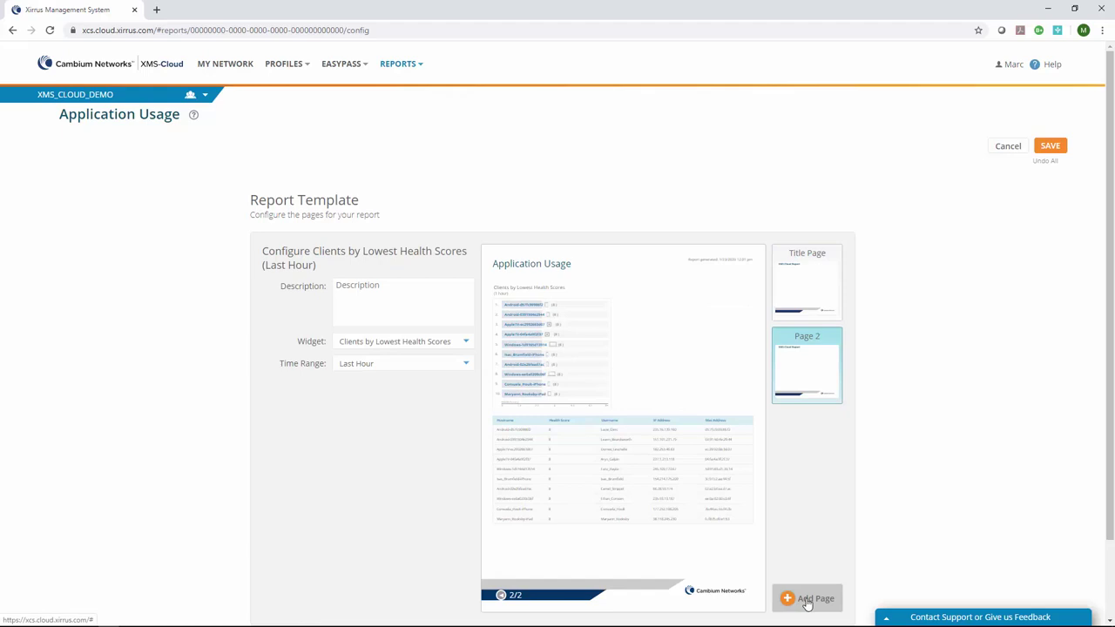
pyautogui.click(467, 343)
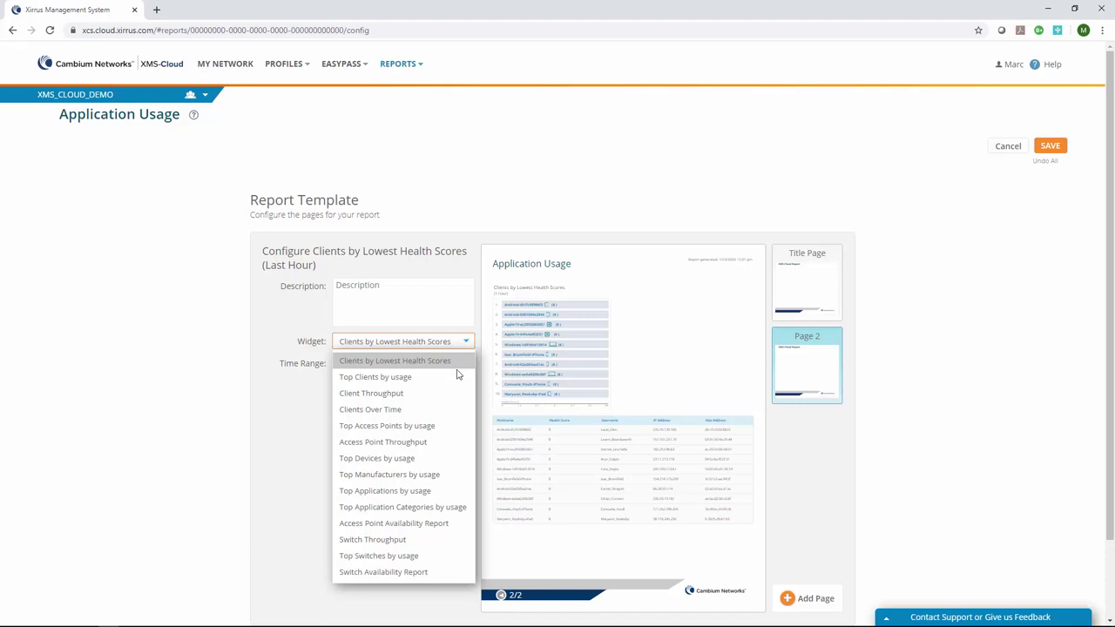
pyautogui.click(425, 492)
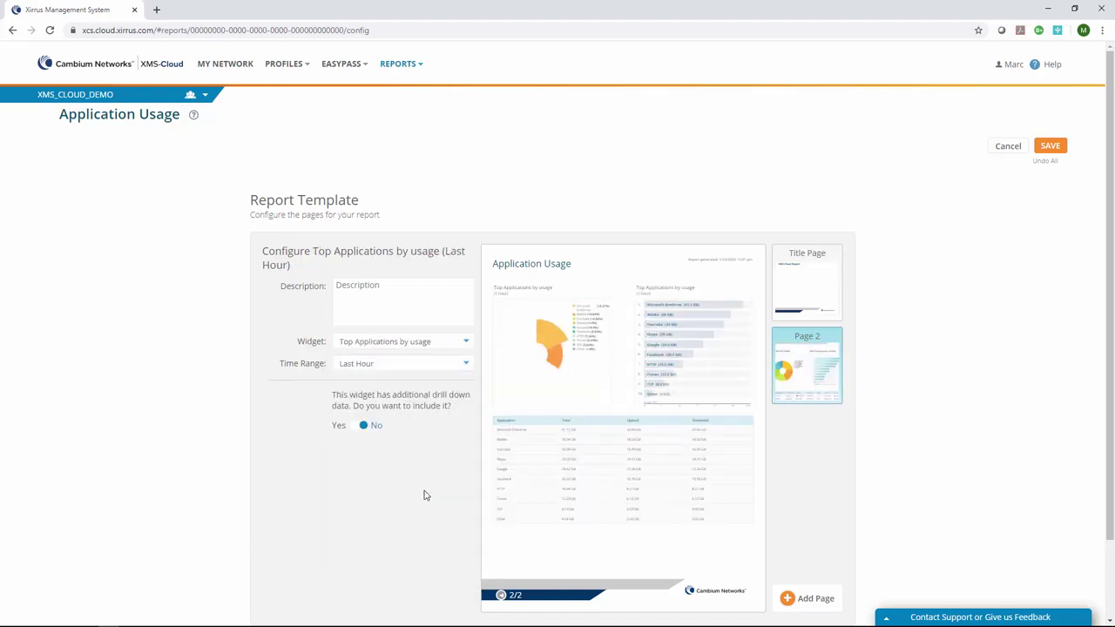
pyautogui.click(470, 366)
pyautogui.click(396, 417)
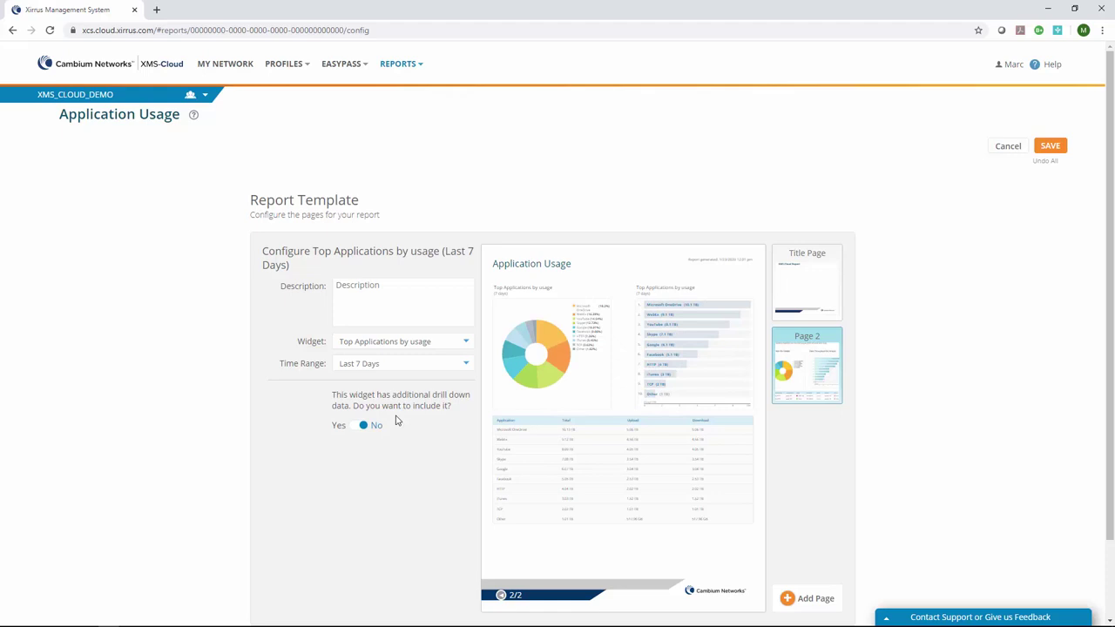
pyautogui.click(356, 428)
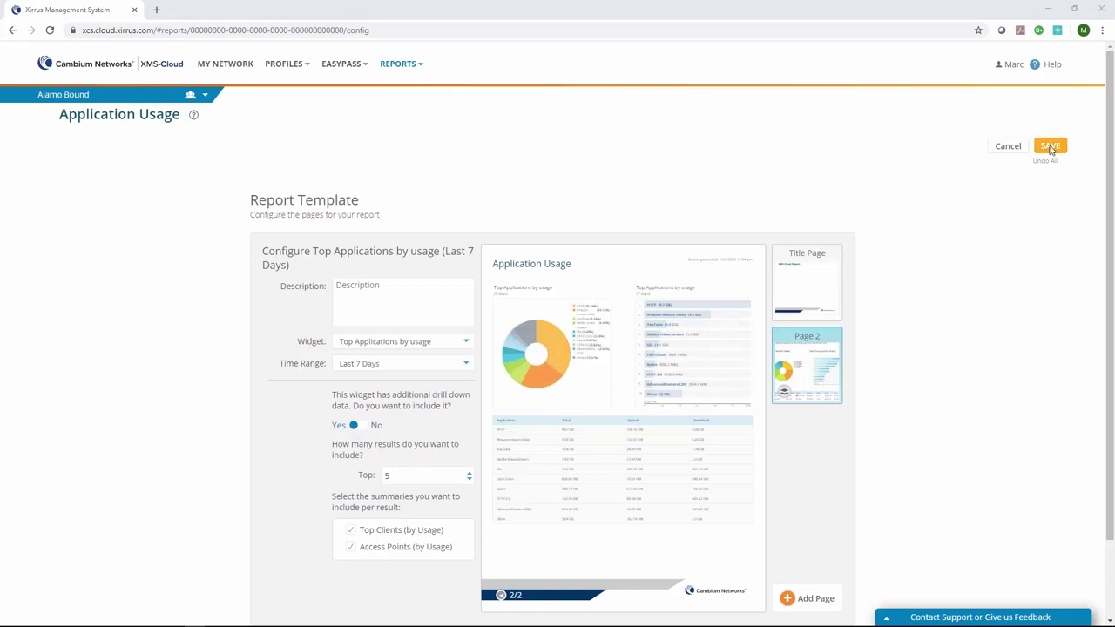
# - Save the Application Usage report and set Override Date/Time and Define Start Time to Yes
pyautogui.click(1050, 146)
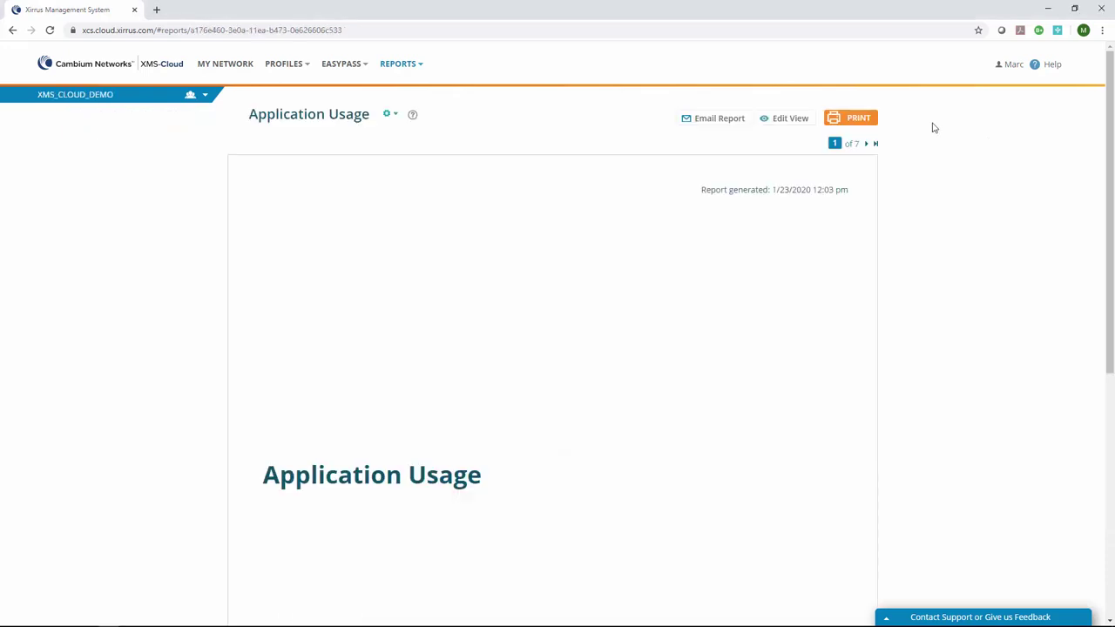
pyautogui.click(778, 120)
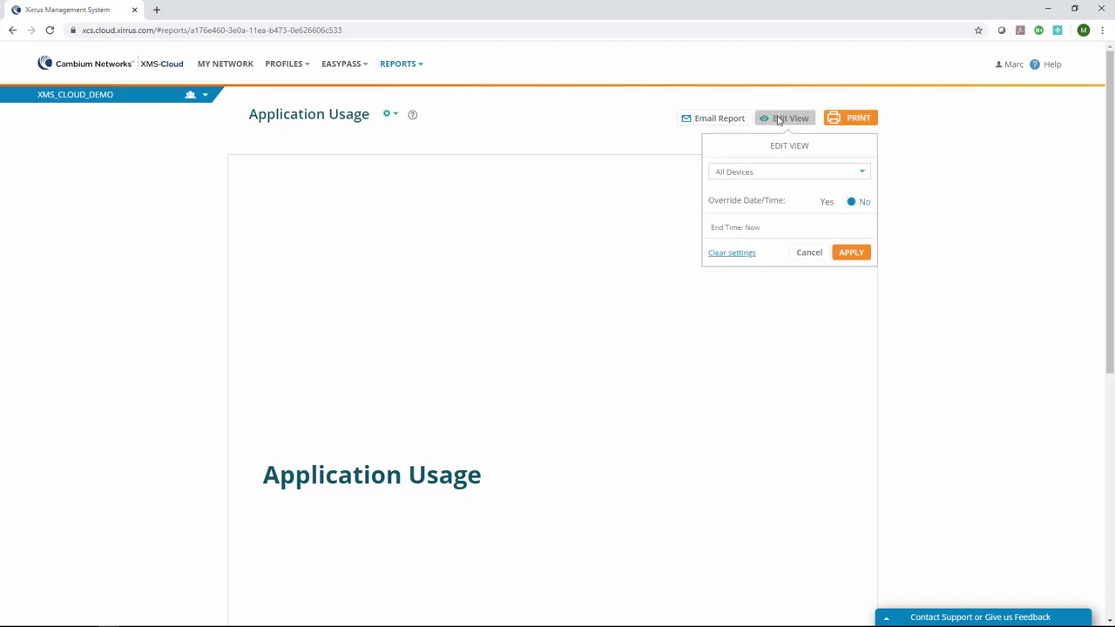
pyautogui.click(842, 201)
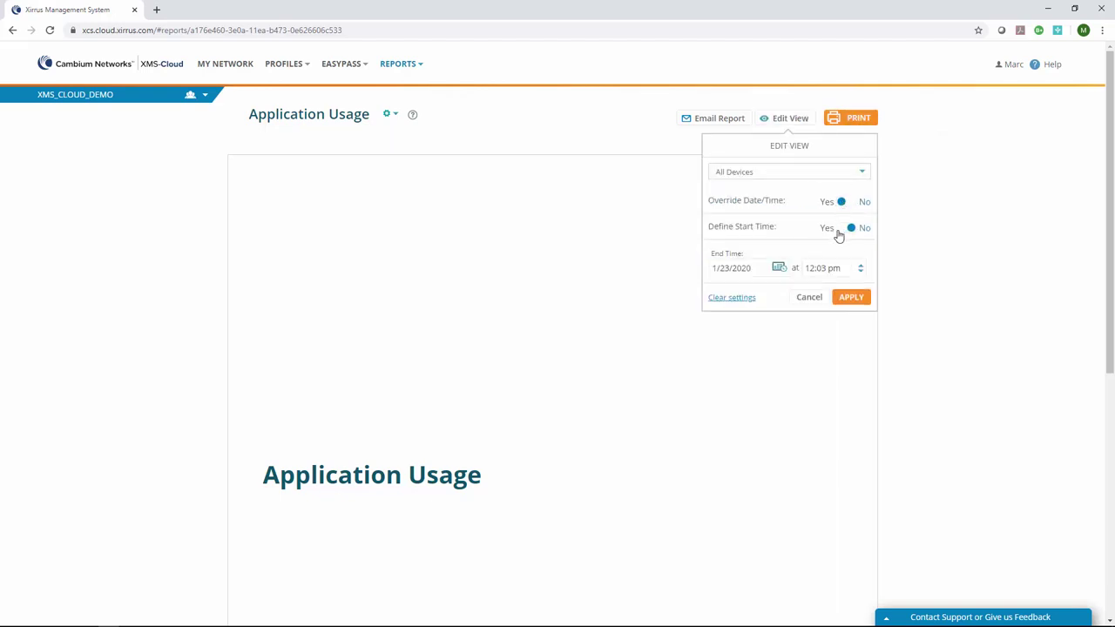
pyautogui.click(849, 227)
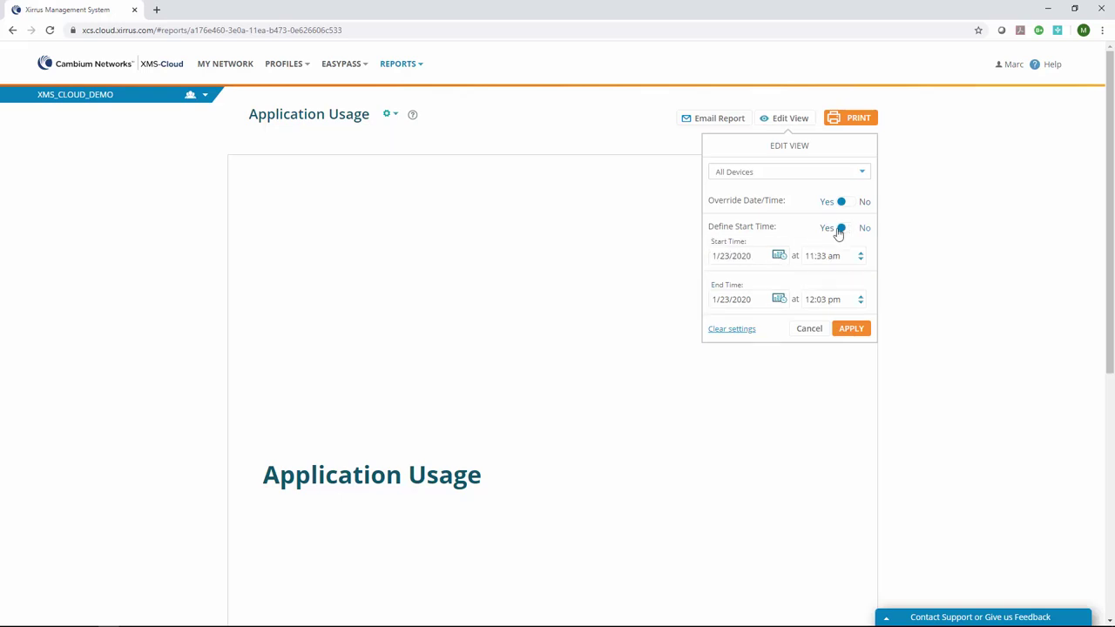
pyautogui.click(779, 256)
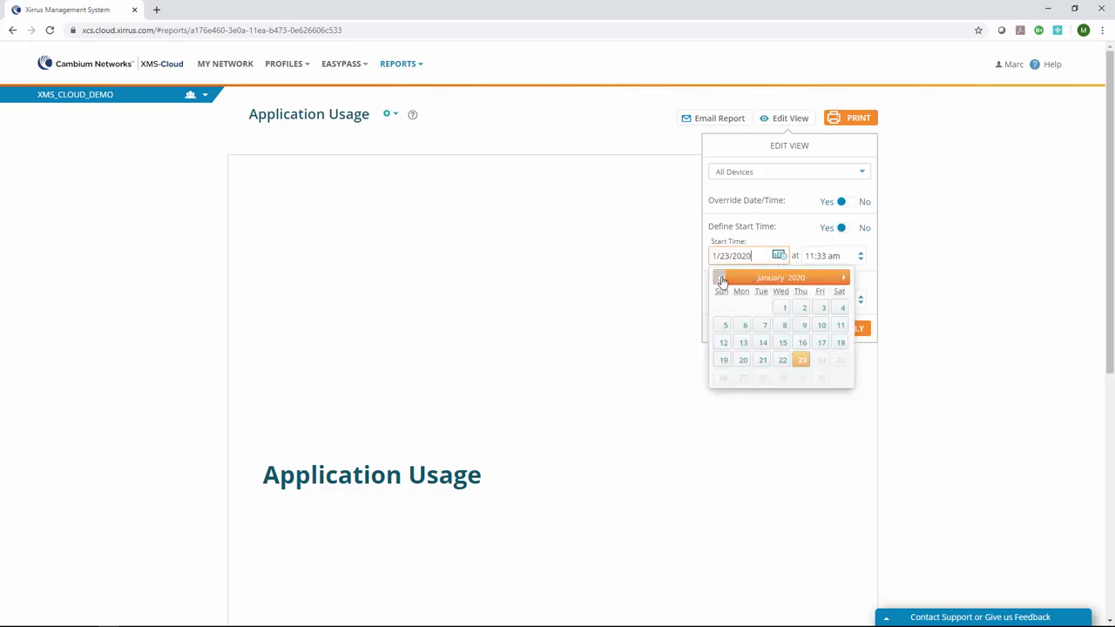
# - Set the start date to January 23, 2019, apply the range, and generate the print preview
pyautogui.click(719, 278)
pyautogui.click(720, 278)
pyautogui.click(719, 278)
pyautogui.click(720, 278)
pyautogui.click(719, 278)
pyautogui.click(719, 278)
pyautogui.click(719, 277)
pyautogui.click(720, 278)
pyautogui.click(720, 278)
pyautogui.click(719, 278)
pyautogui.click(720, 278)
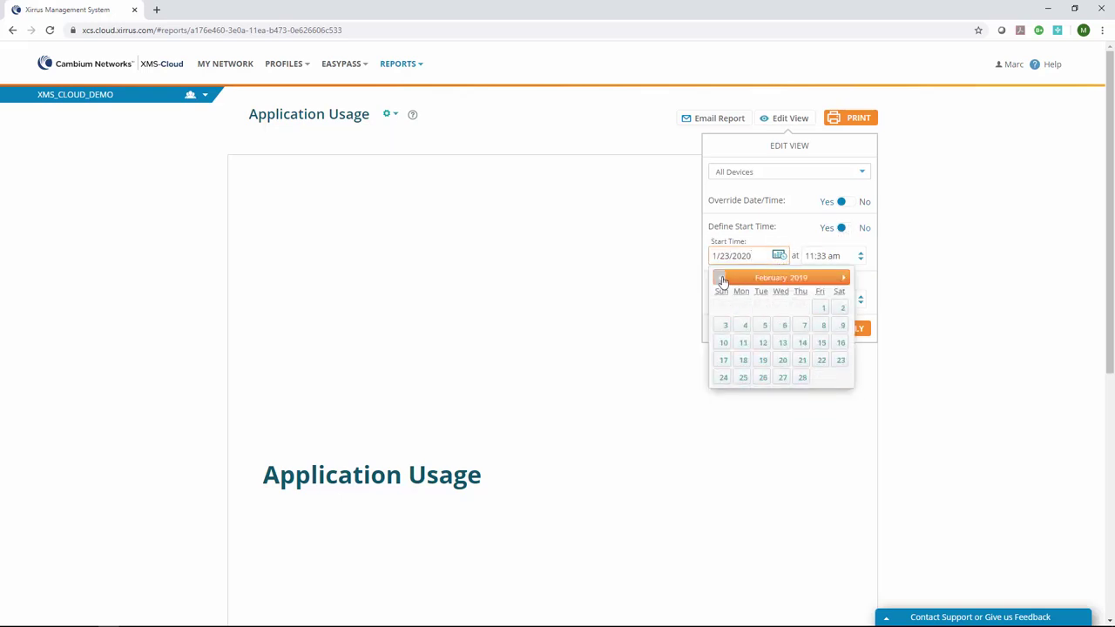
pyautogui.click(720, 278)
pyautogui.click(719, 277)
pyautogui.click(719, 278)
pyautogui.click(720, 278)
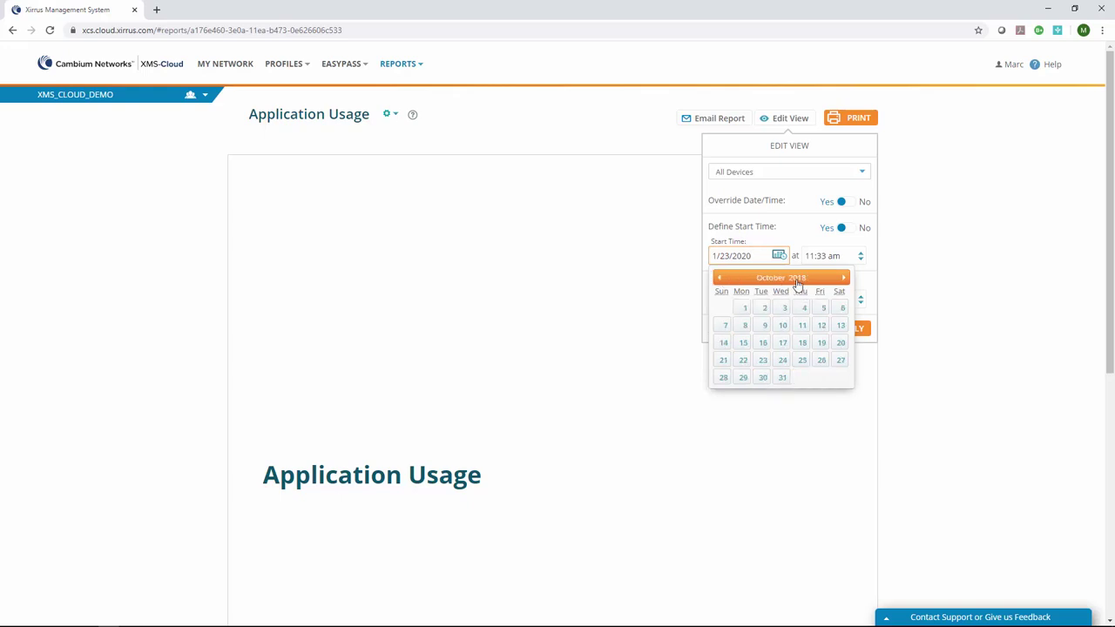
pyautogui.click(844, 278)
pyautogui.click(843, 278)
pyautogui.click(843, 278)
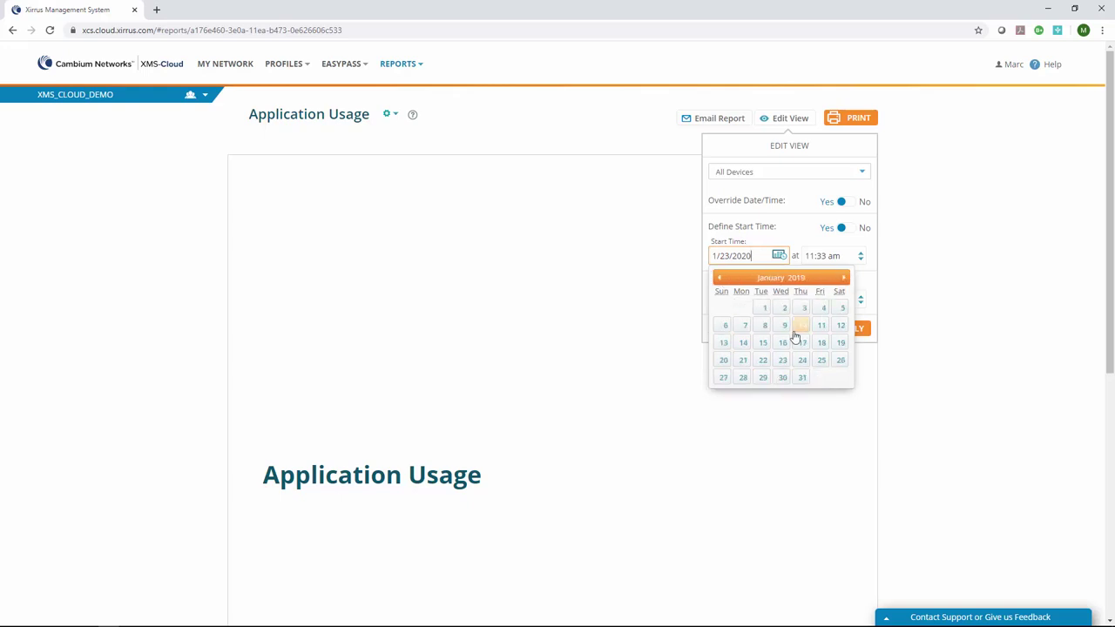
pyautogui.click(783, 360)
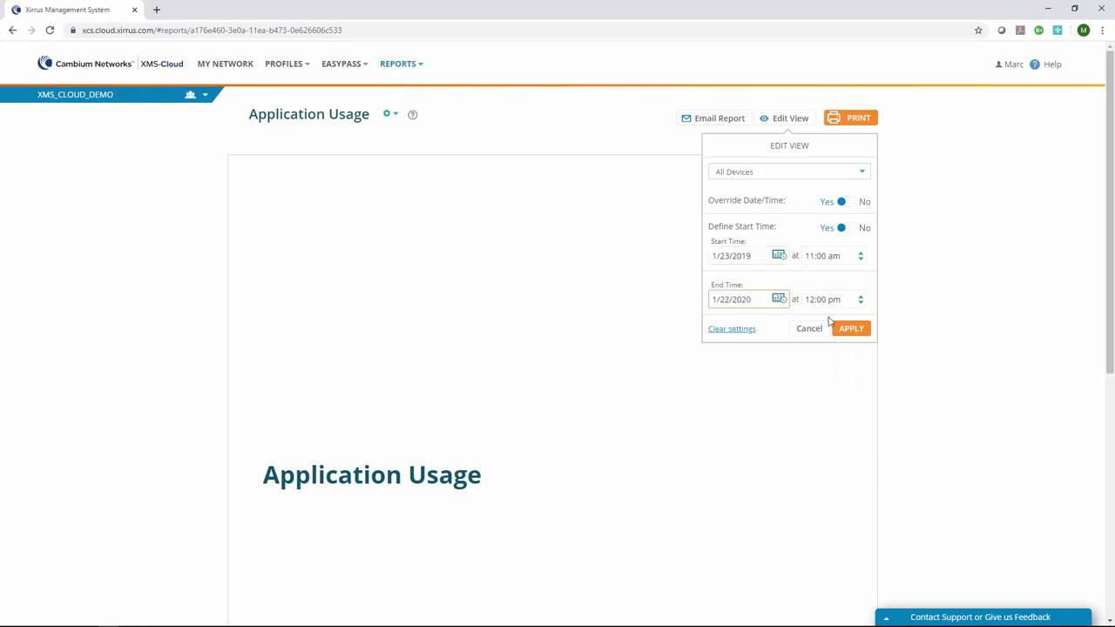
pyautogui.click(851, 330)
pyautogui.click(851, 122)
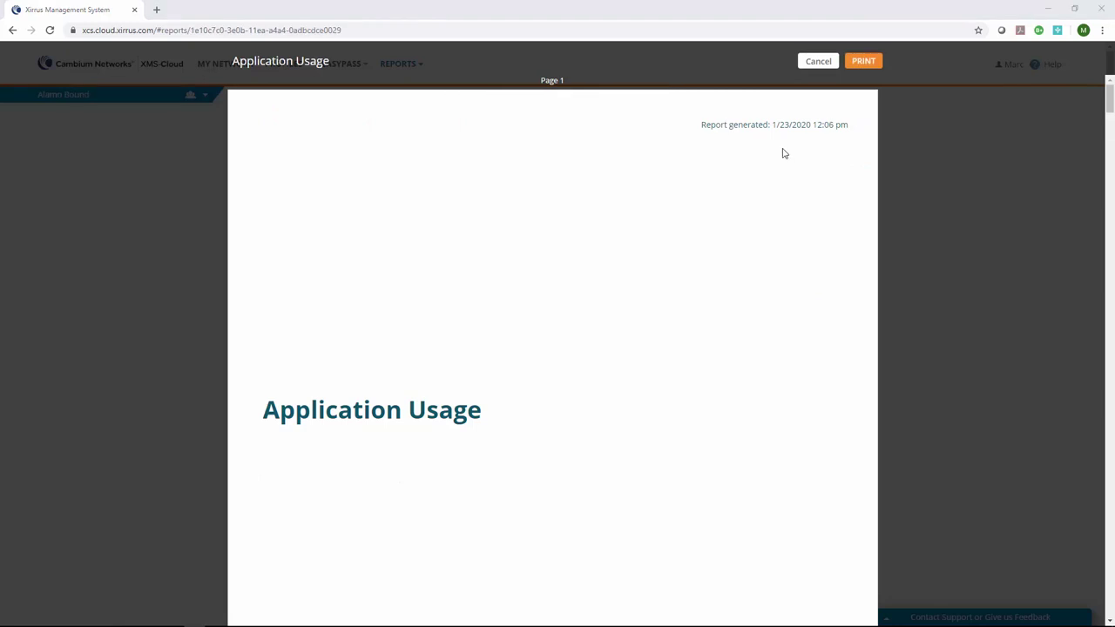
# - Check the charts on Page 2, close the print preview, and return to the My Network overview
pyautogui.scroll(-10, 791, 162)
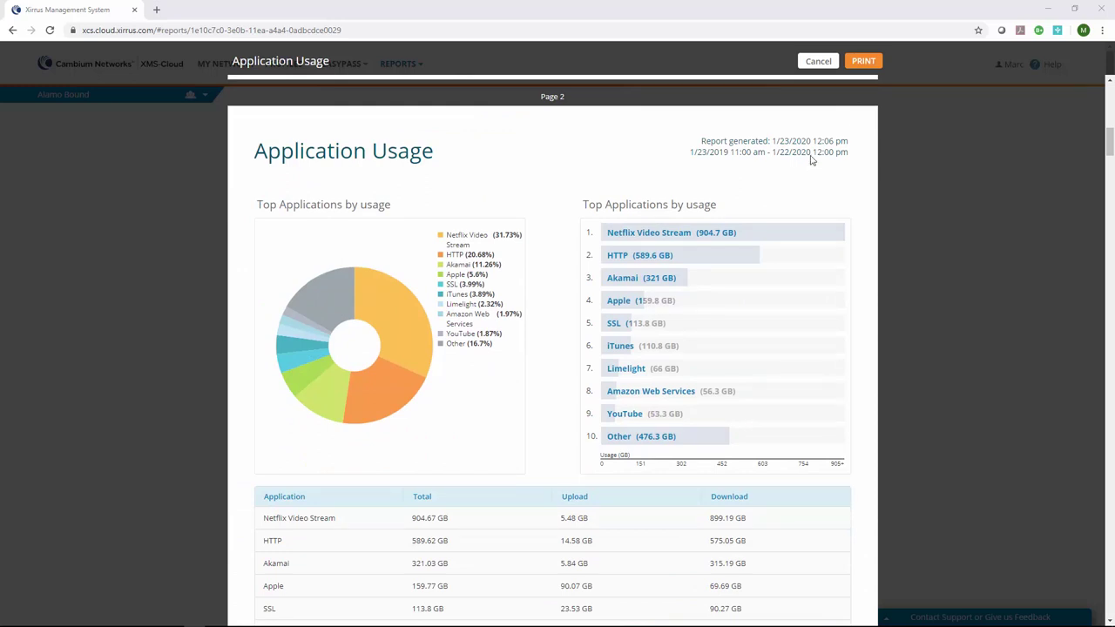
pyautogui.click(826, 65)
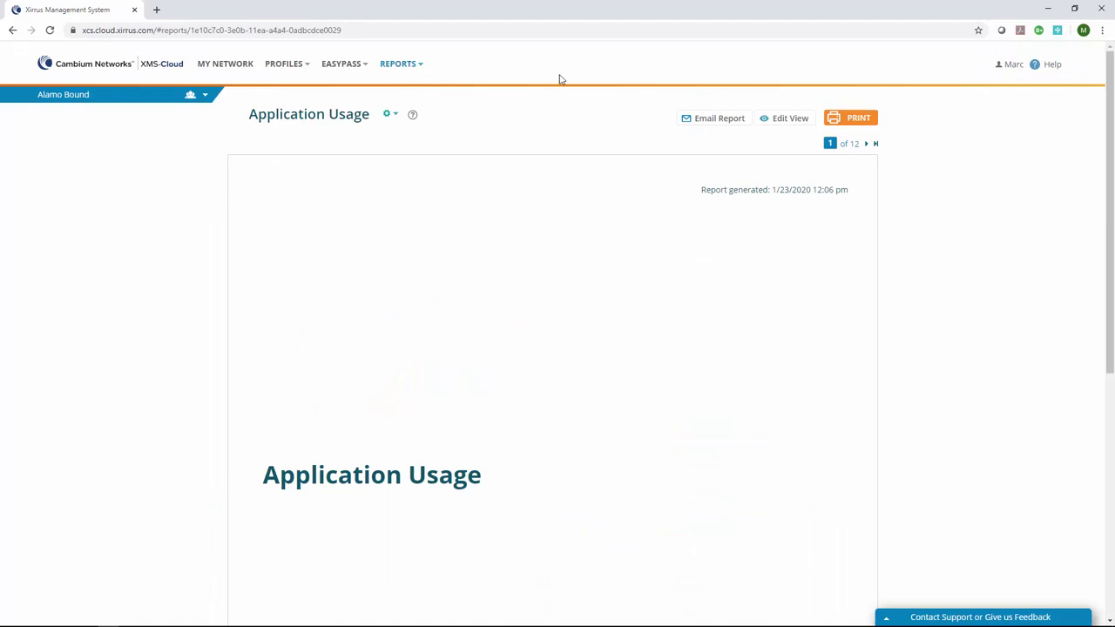
pyautogui.click(226, 66)
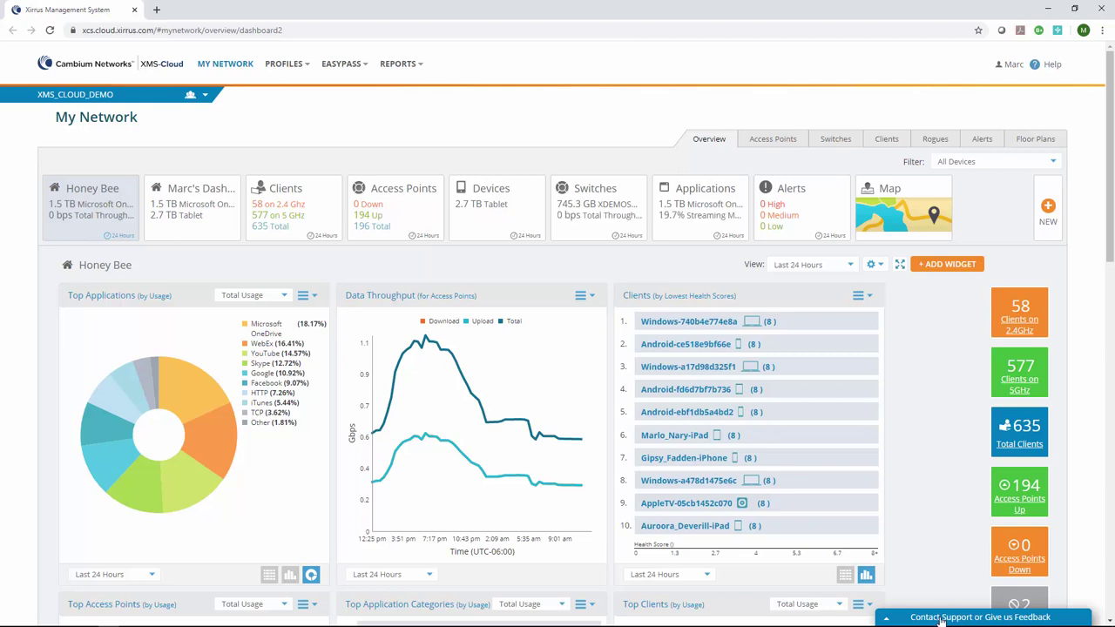
# - Expand the Contact Support or Give us Feedback panel on the Honey Bee dashboard
pyautogui.click(940, 618)
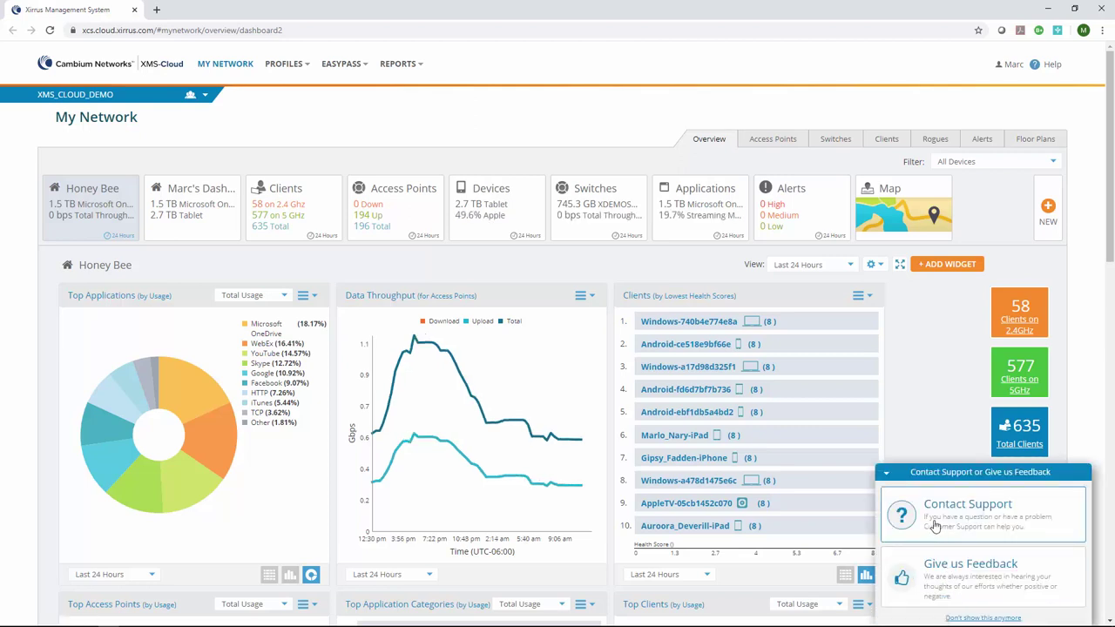